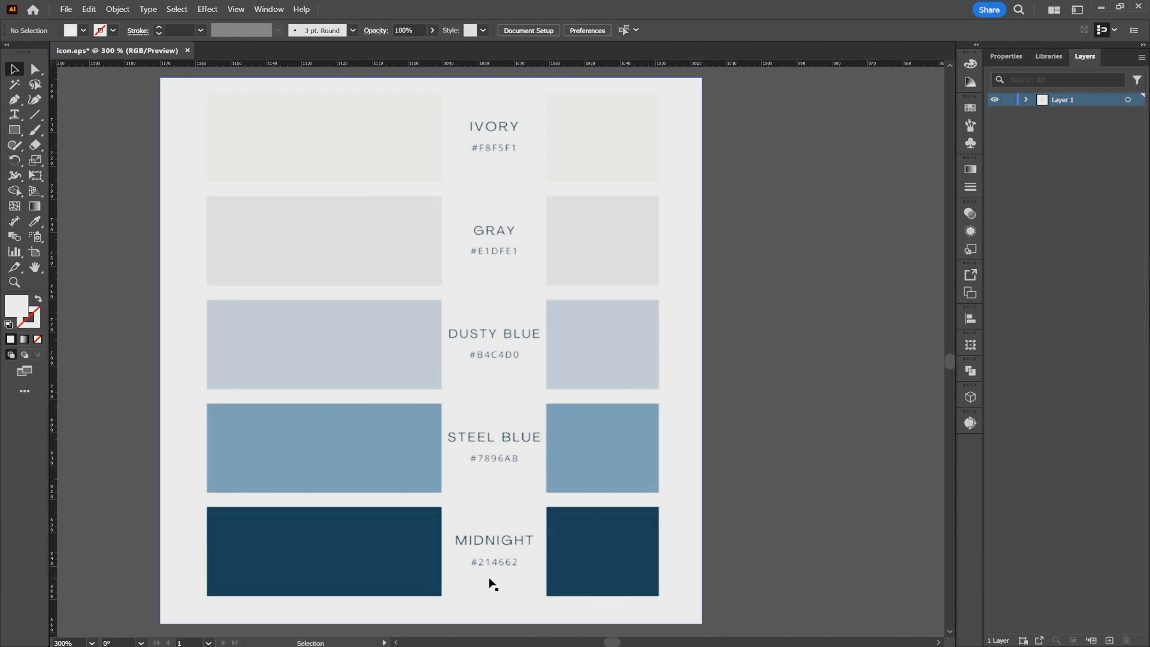
- Create a new print document from the A4 preset, 210 × 297 mm, with CMYK color and 300 ppi raster effects
click(72, 11)
click(77, 25)
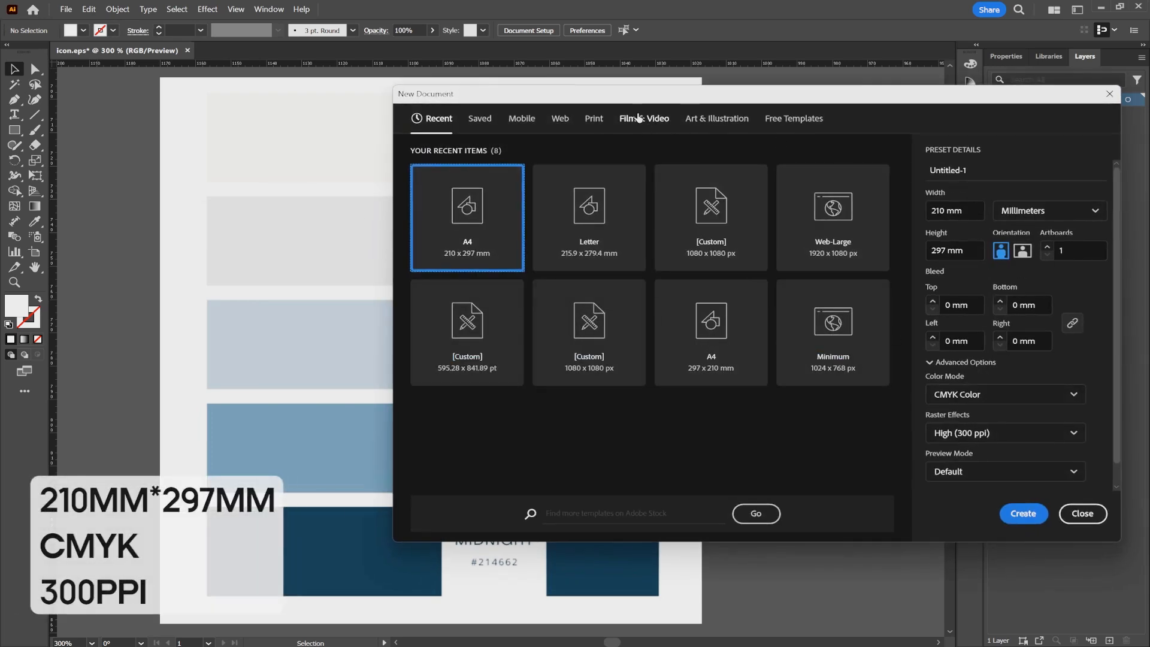
click(594, 118)
click(611, 229)
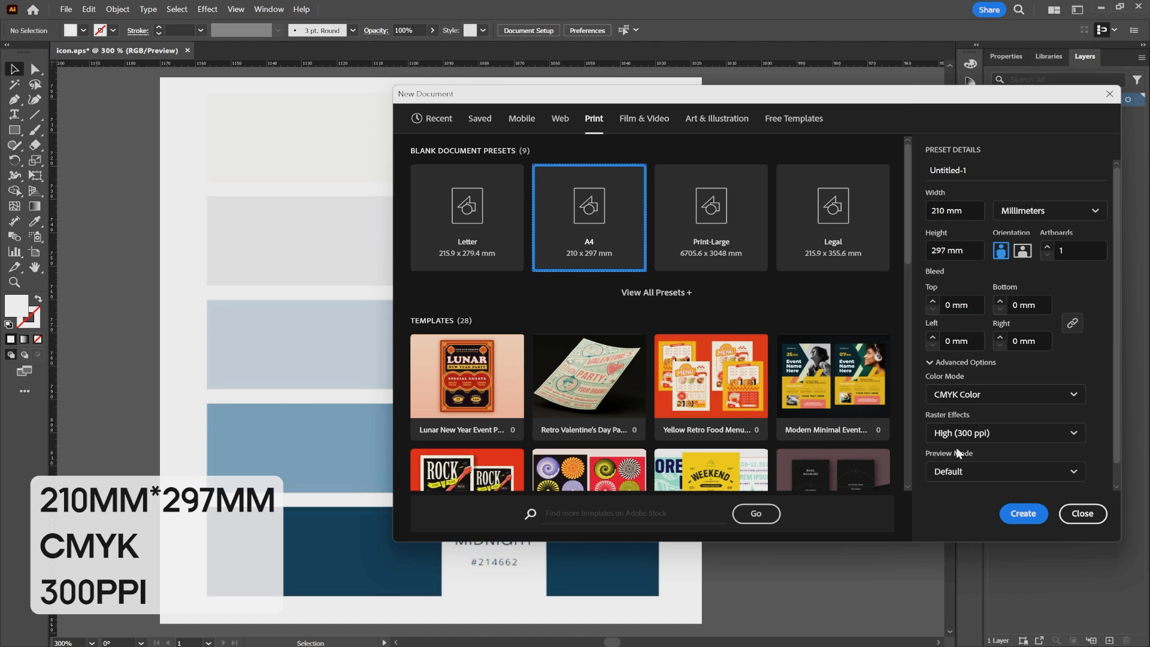
click(1022, 513)
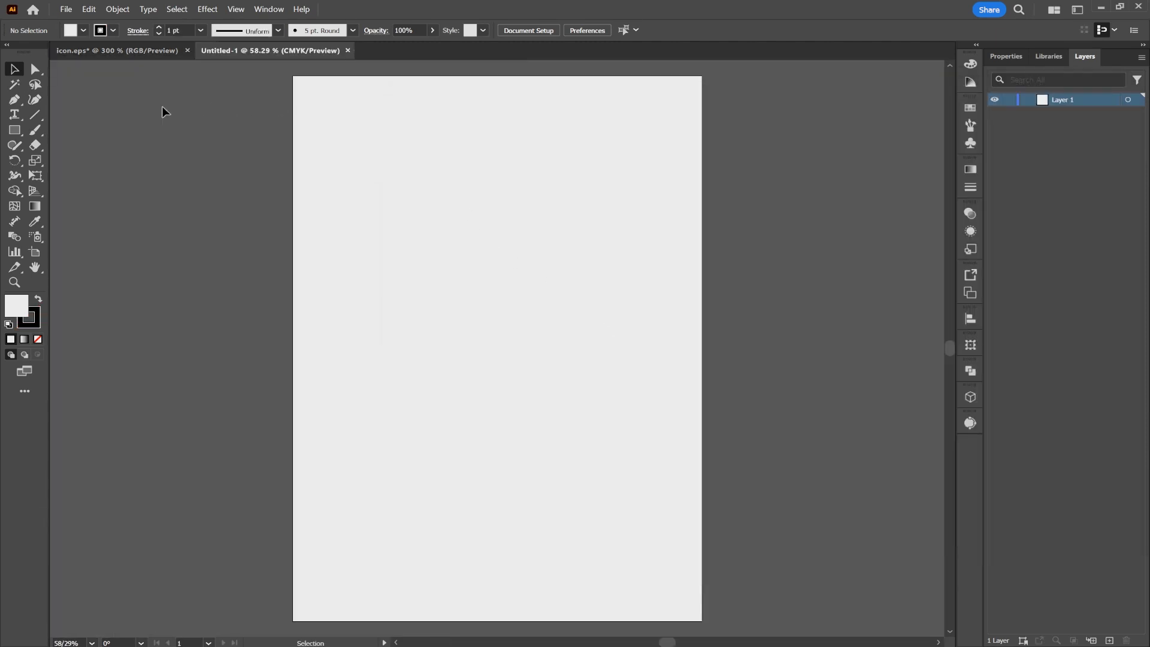
- Prepare the Rectangle tool with a light gray fill and no stroke
click(15, 130)
click(84, 30)
click(9, 53)
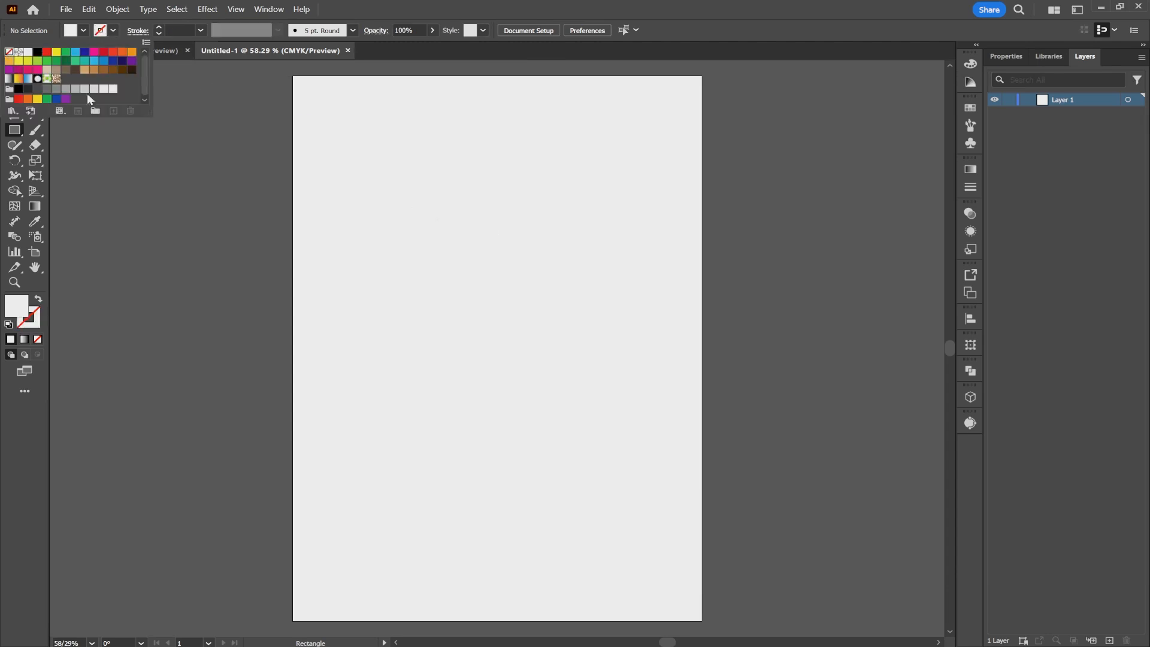
click(83, 30)
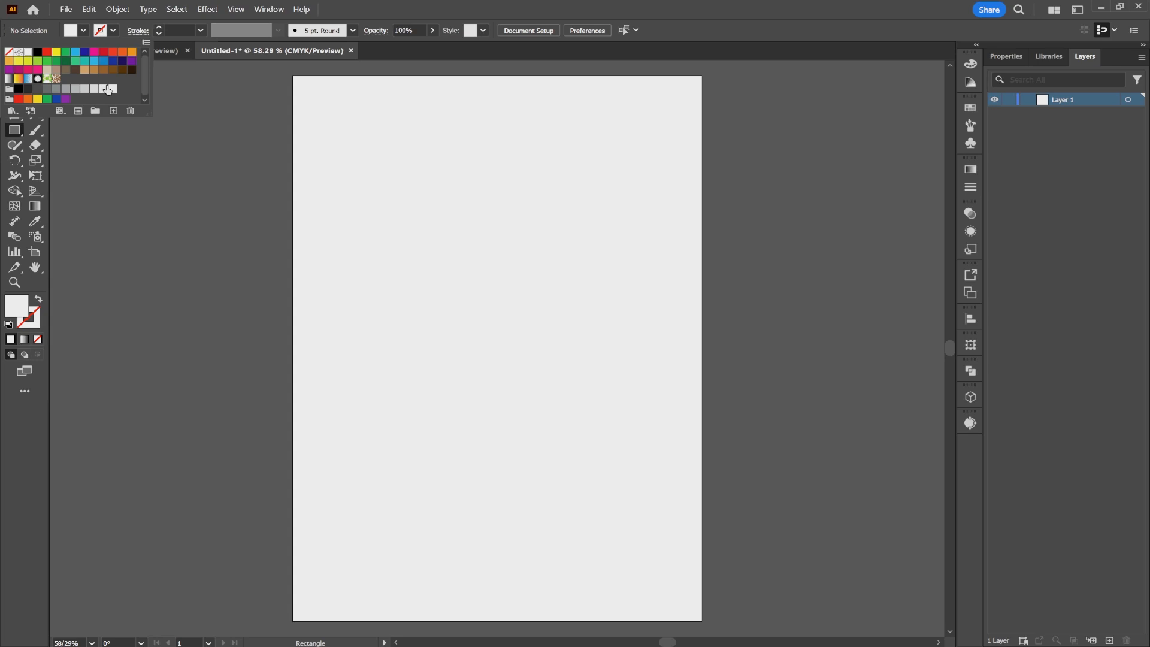
click(105, 88)
click(389, 190)
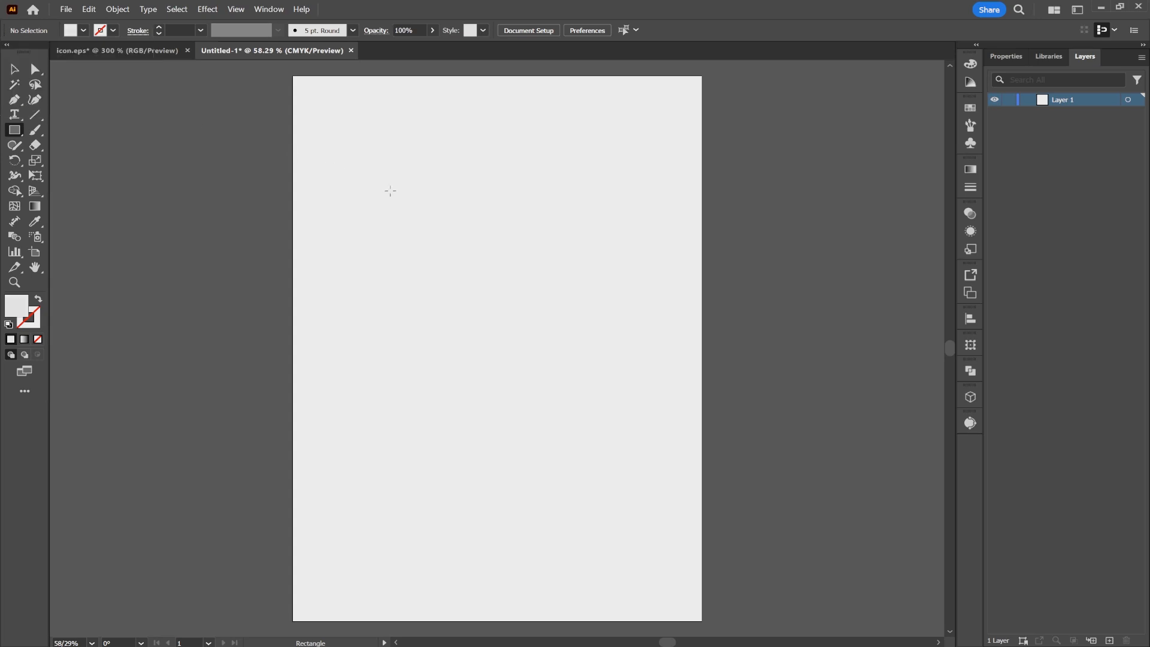
- Create a 210 × 297 mm rectangle and center it horizontally and vertically on the artboard
click(403, 193)
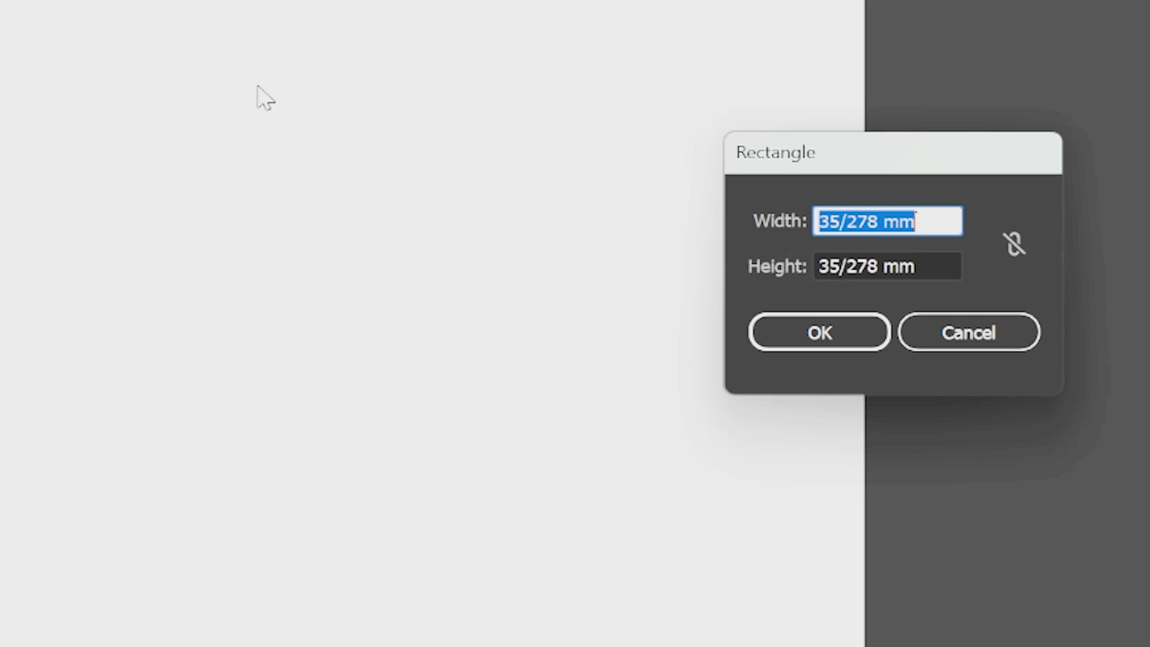
text(210)
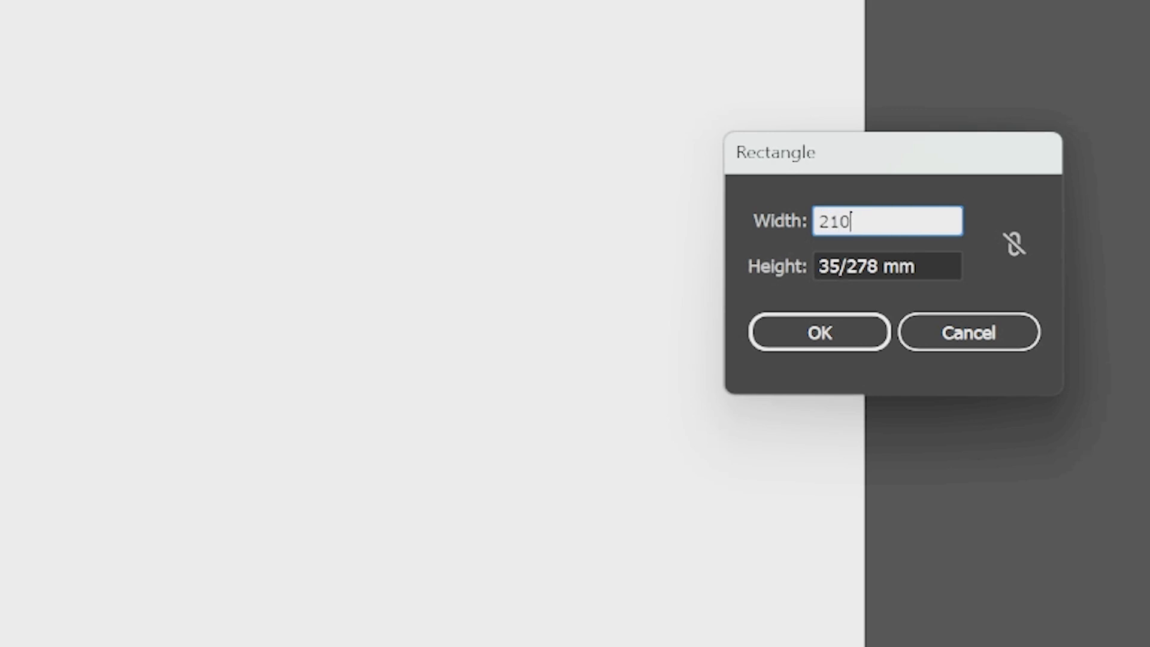
key(Tab)
text(297)
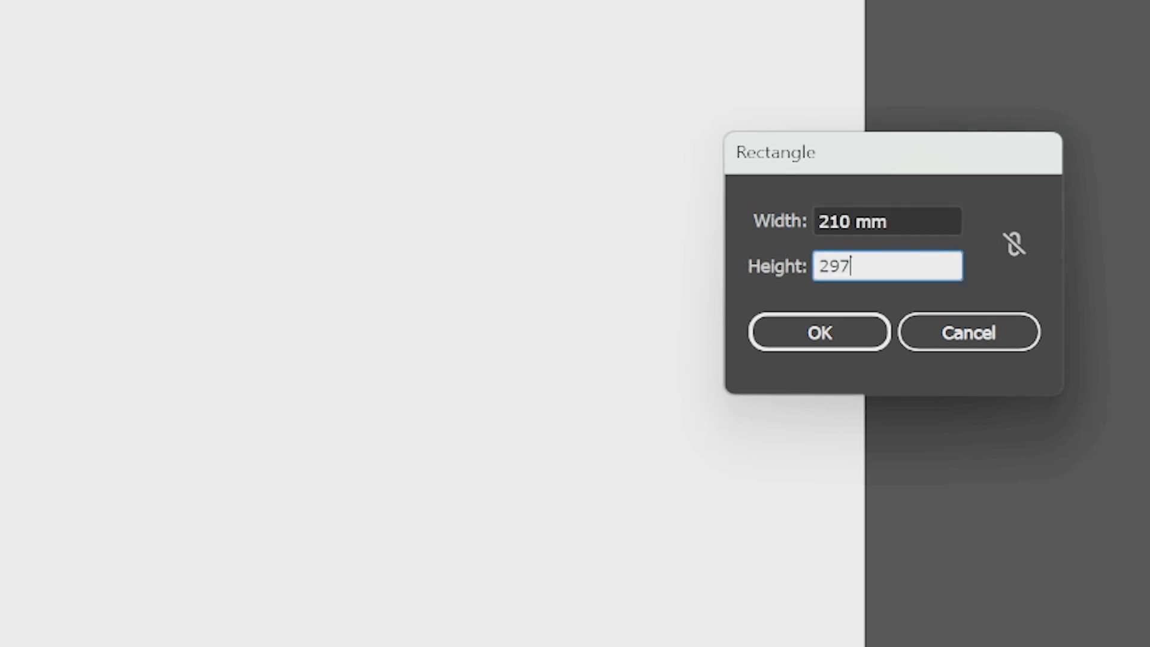
click(819, 334)
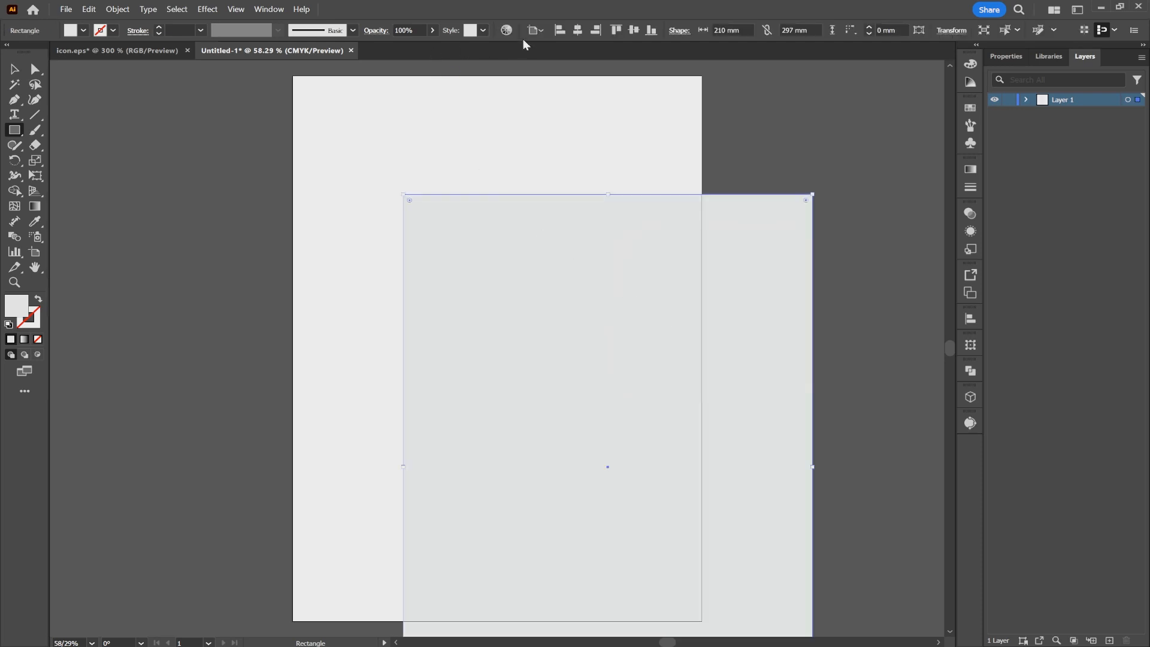
click(598, 32)
click(634, 30)
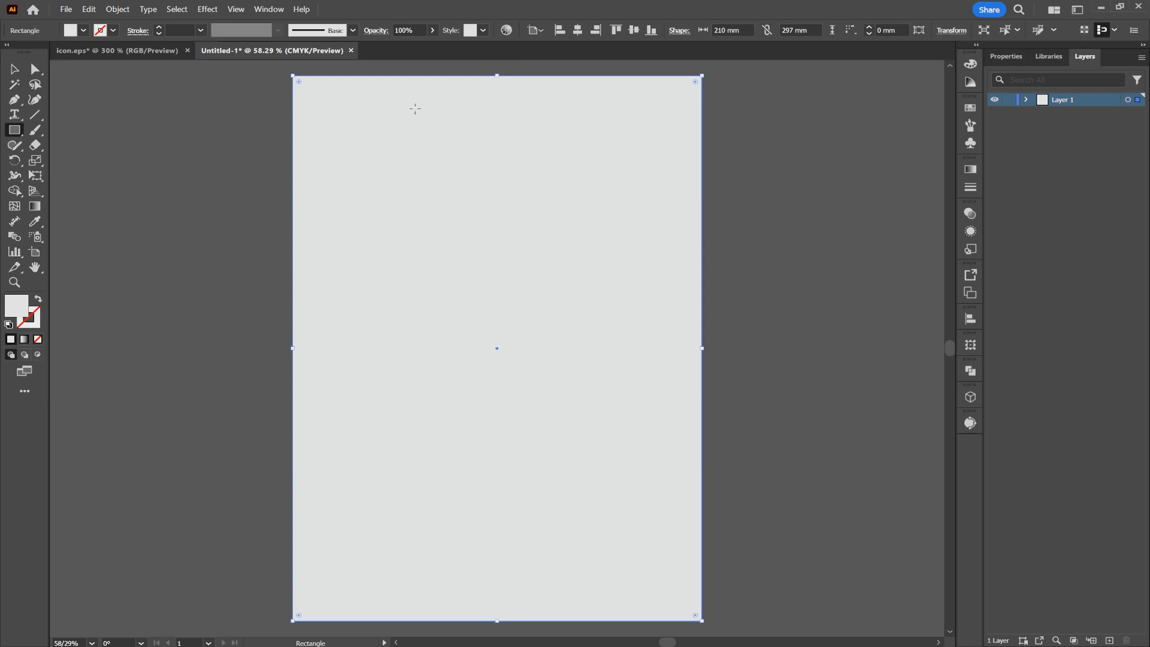
- Offset the page-sized rectangle's path by -5 mm with miter joins
click(118, 9)
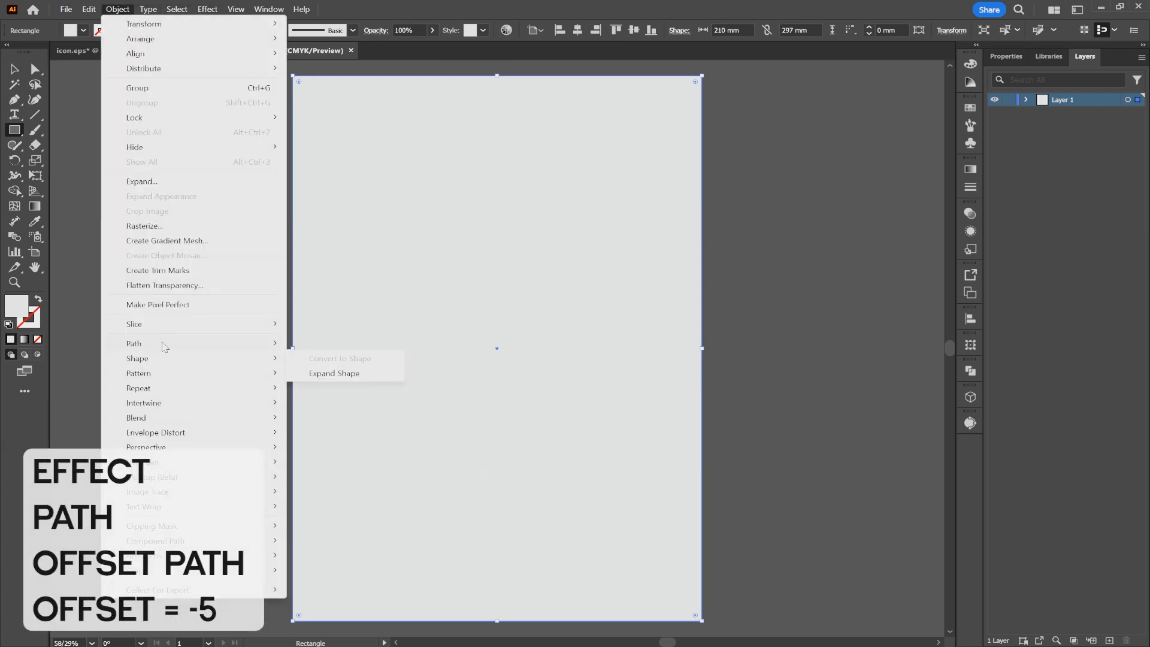
mouse_move(165, 346)
click(362, 392)
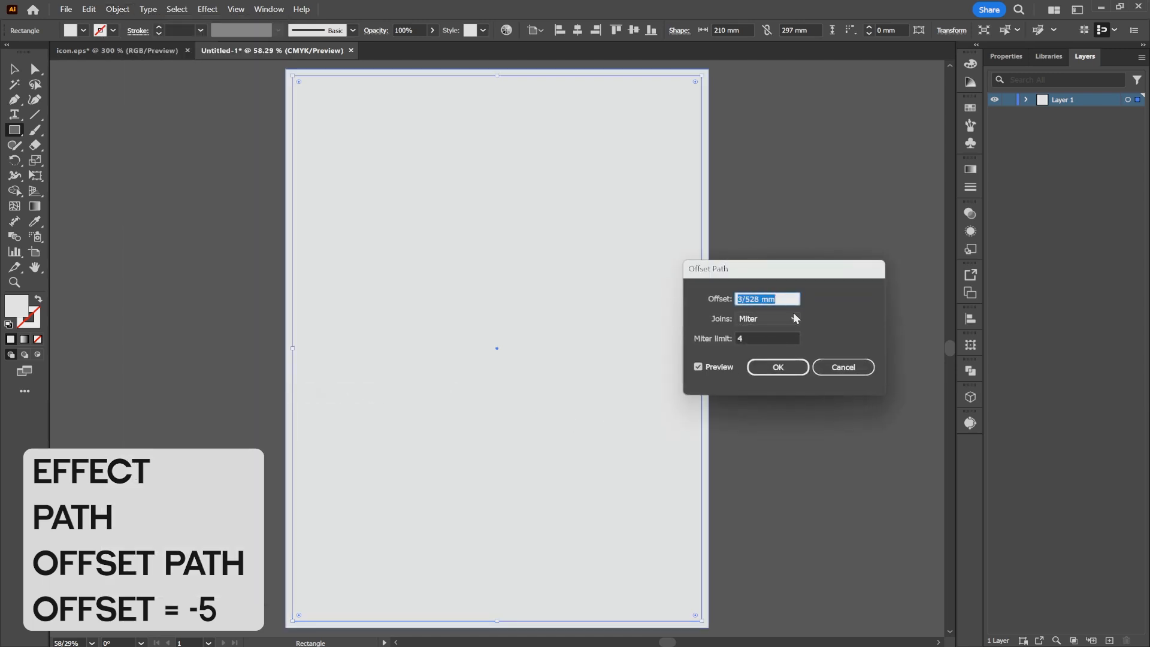
text(-5)
key(Tab)
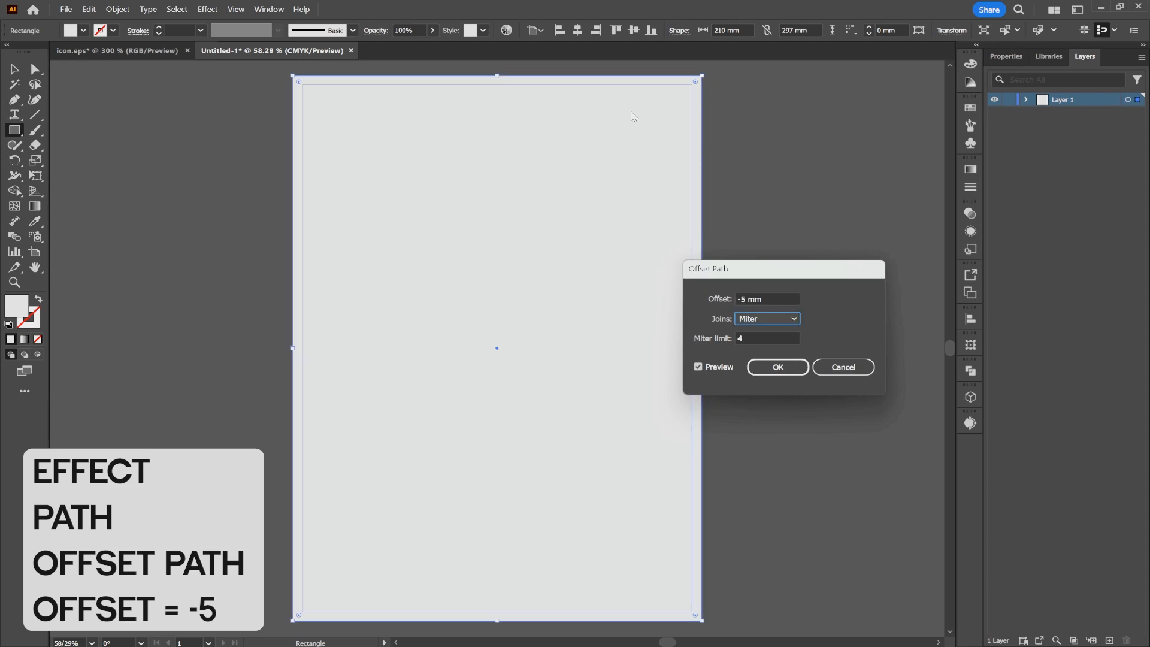
click(774, 366)
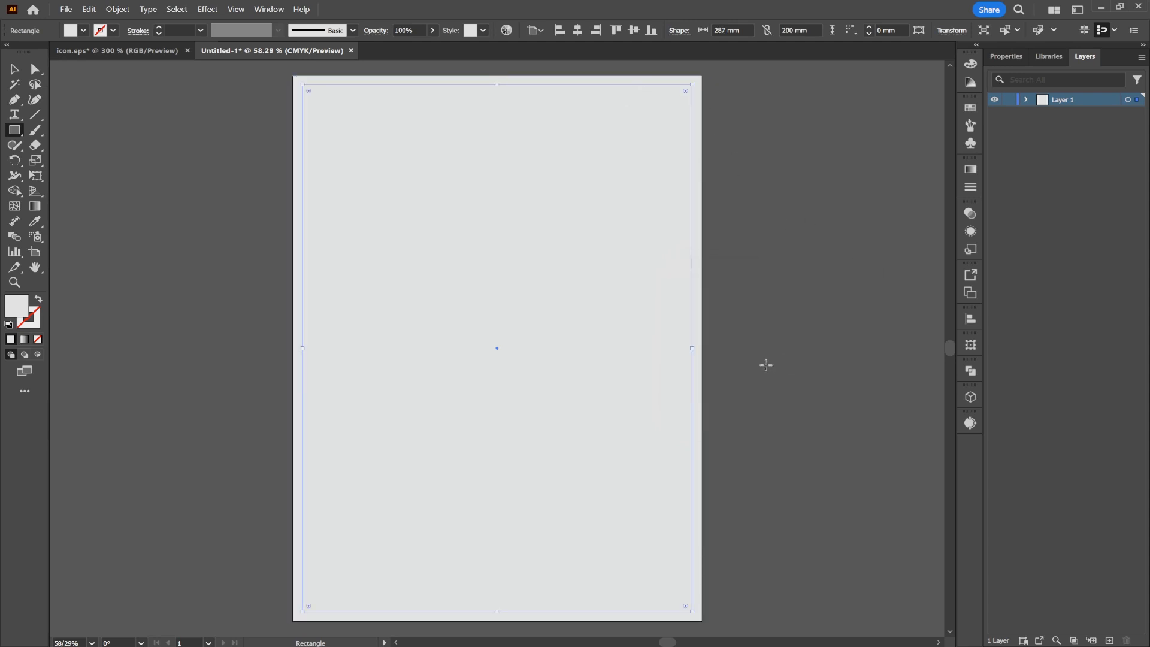
- Convert the page-sized rectangle and its inner offset rectangle into guides
click(16, 68)
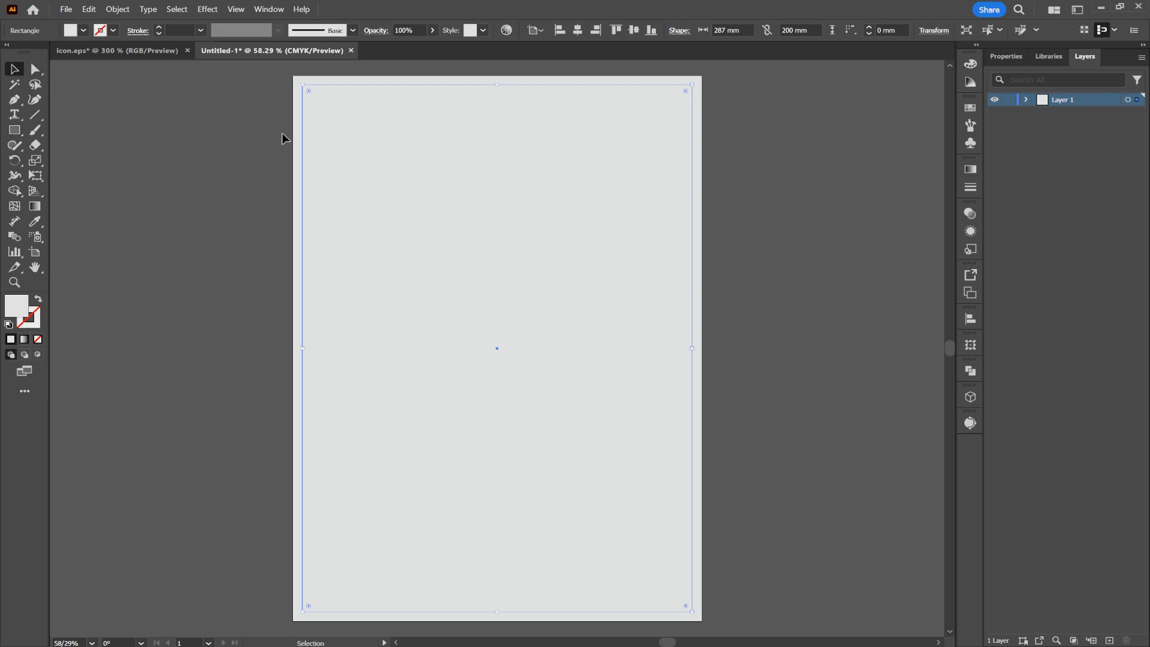
key(ctrl+a)
right_click(386, 170)
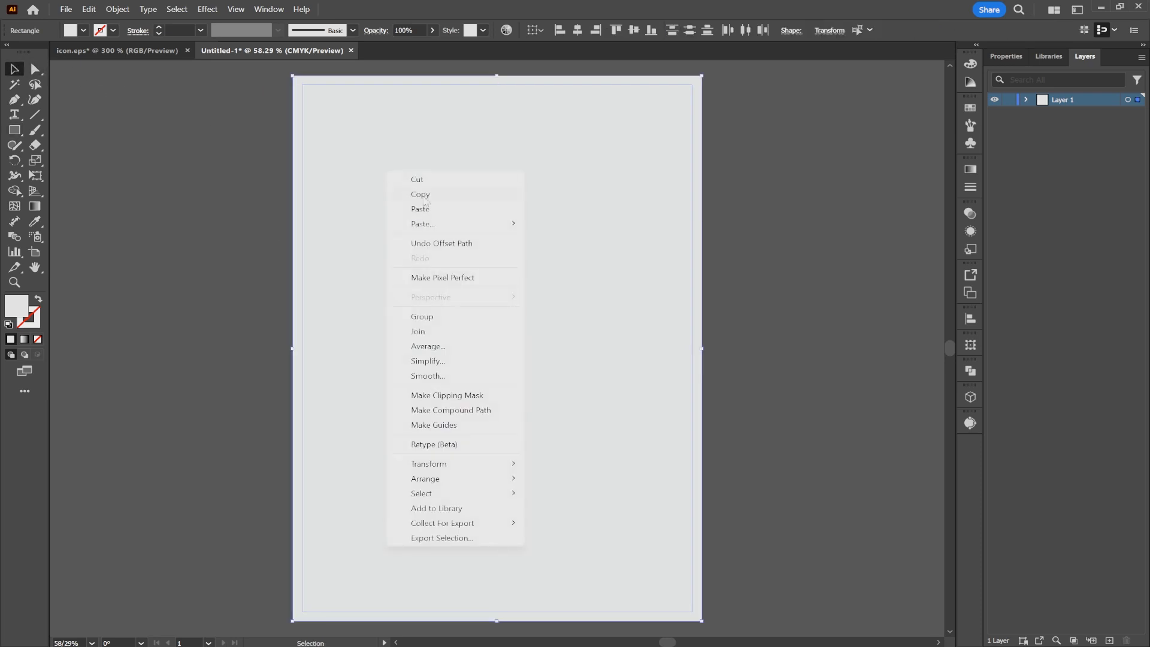
click(440, 424)
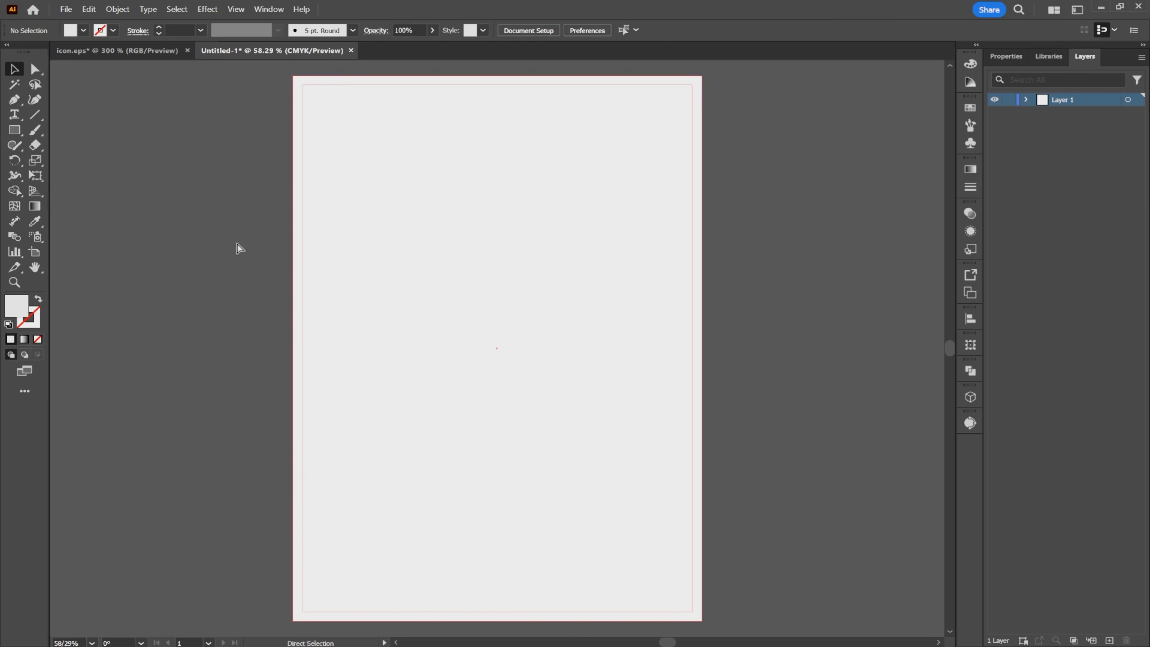
- Paste the color palette image and place it beside the artboard's left edge
key(ctrl+v)
drag(487, 344, 423, 300)
drag(287, 300, 149, 306)
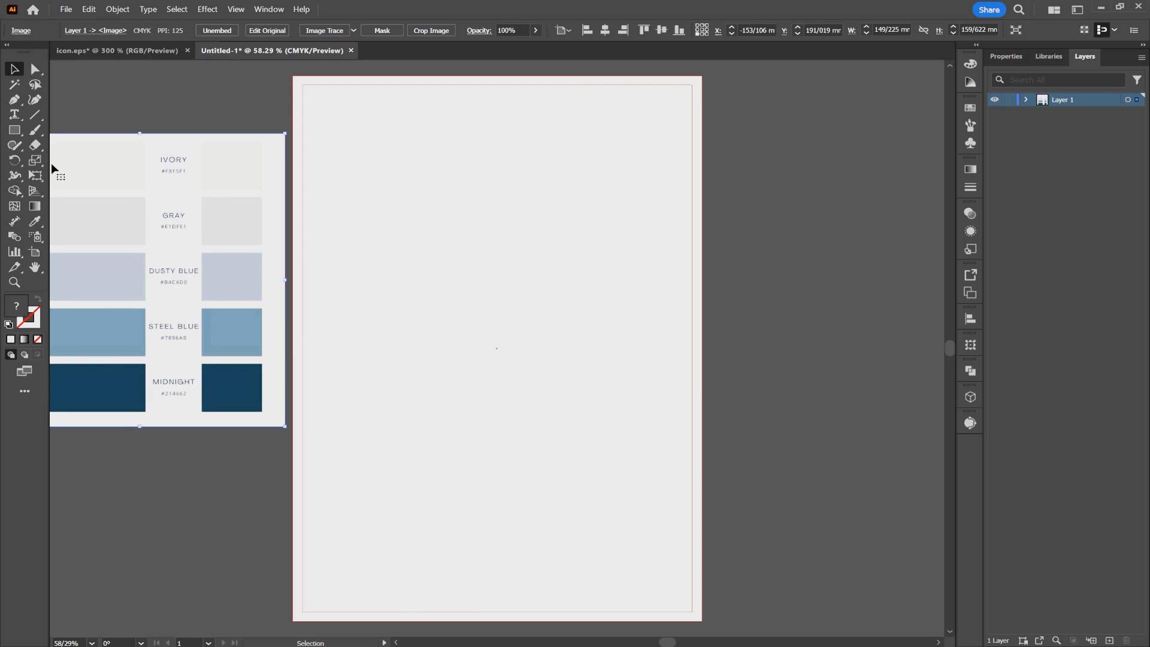
- Create a 210 × 297 mm background rectangle and center it both ways on the artboard
click(15, 130)
click(576, 278)
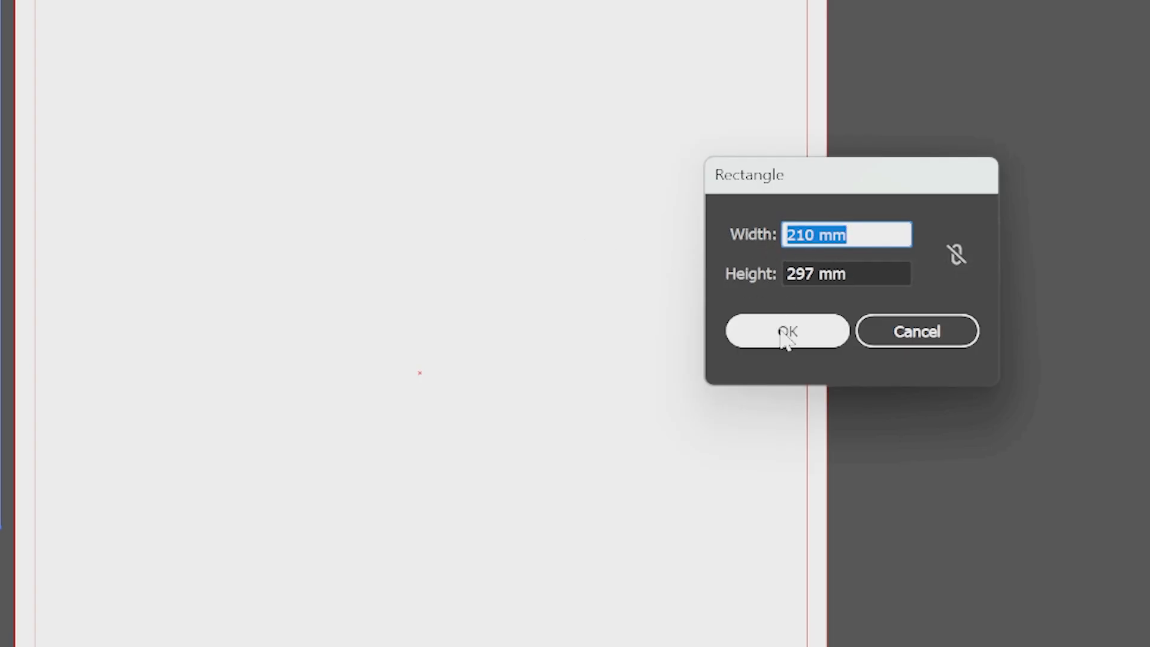
click(786, 336)
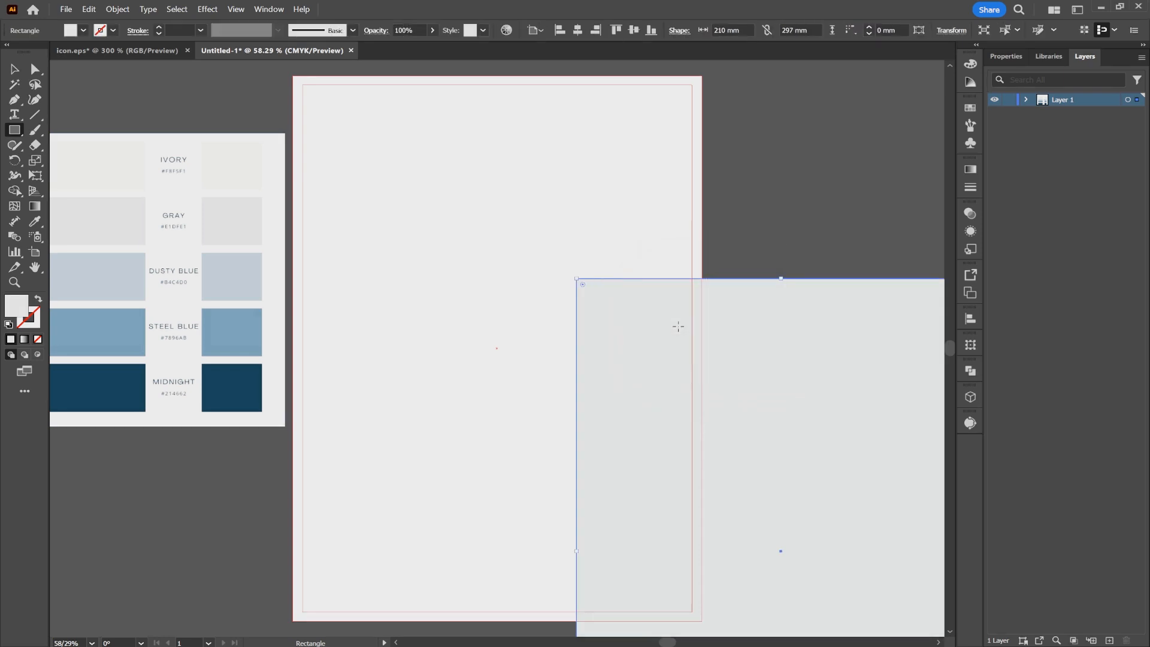
click(577, 29)
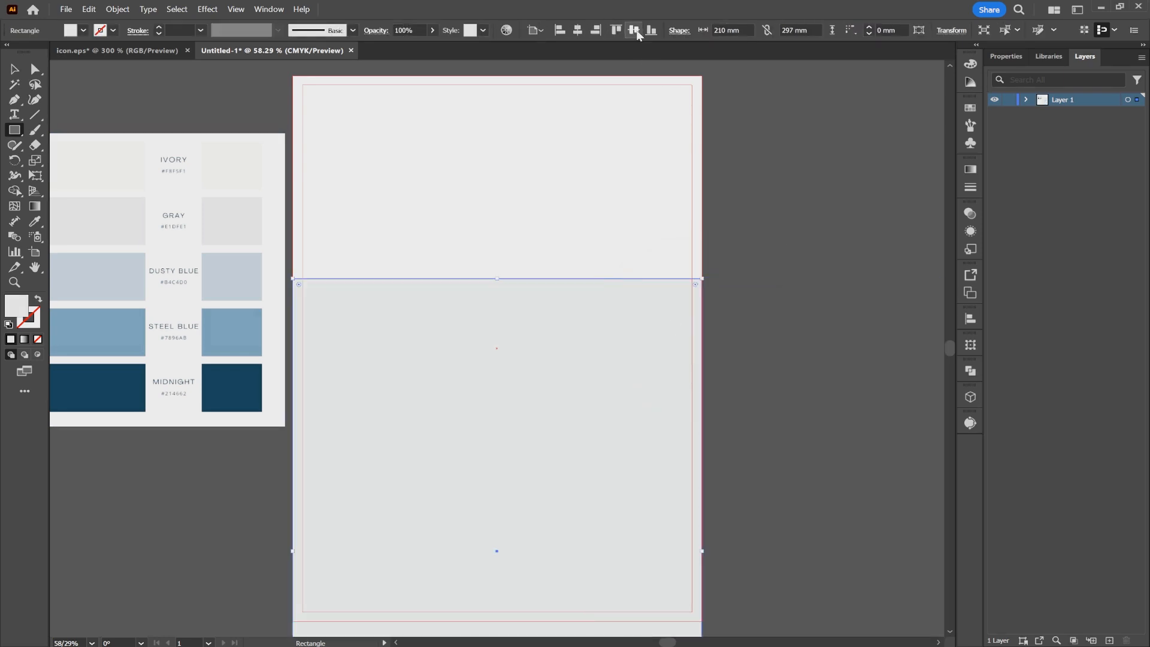
click(634, 30)
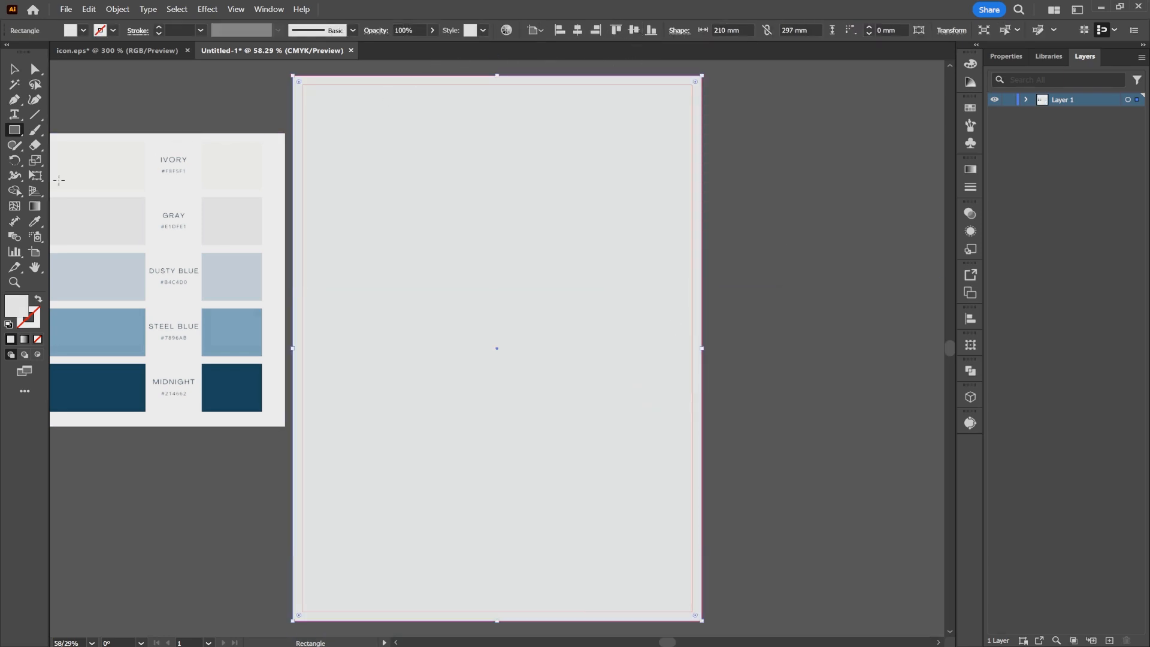
- Fill the background rectangle with the palette's Ivory color and lock it
click(35, 222)
click(225, 175)
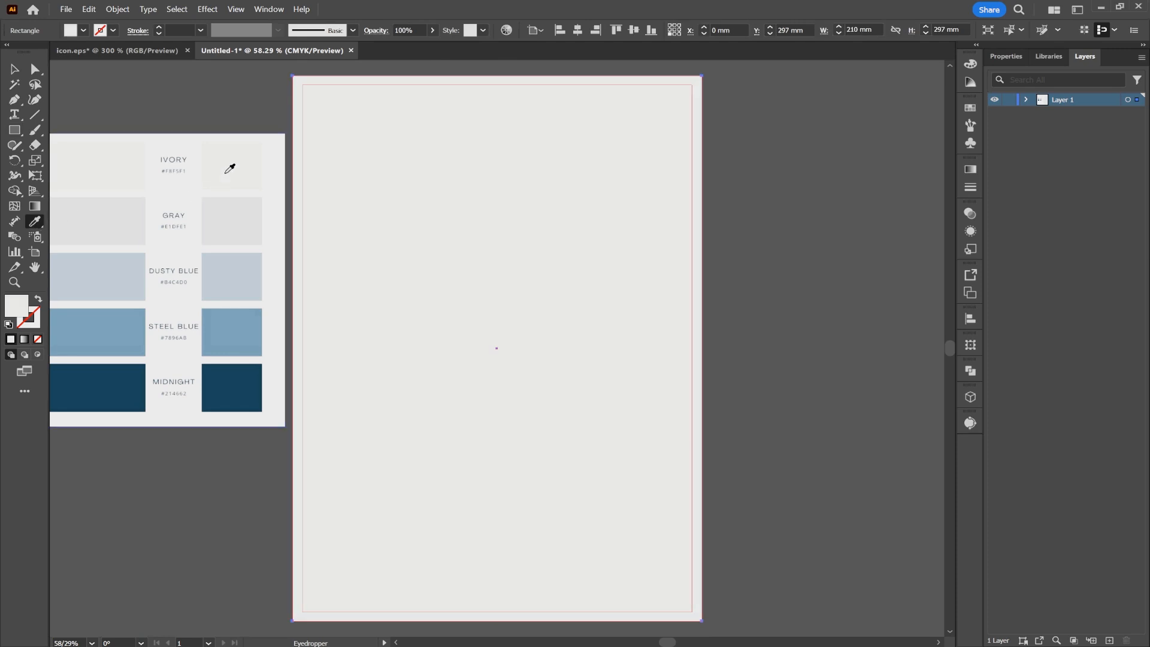
click(15, 68)
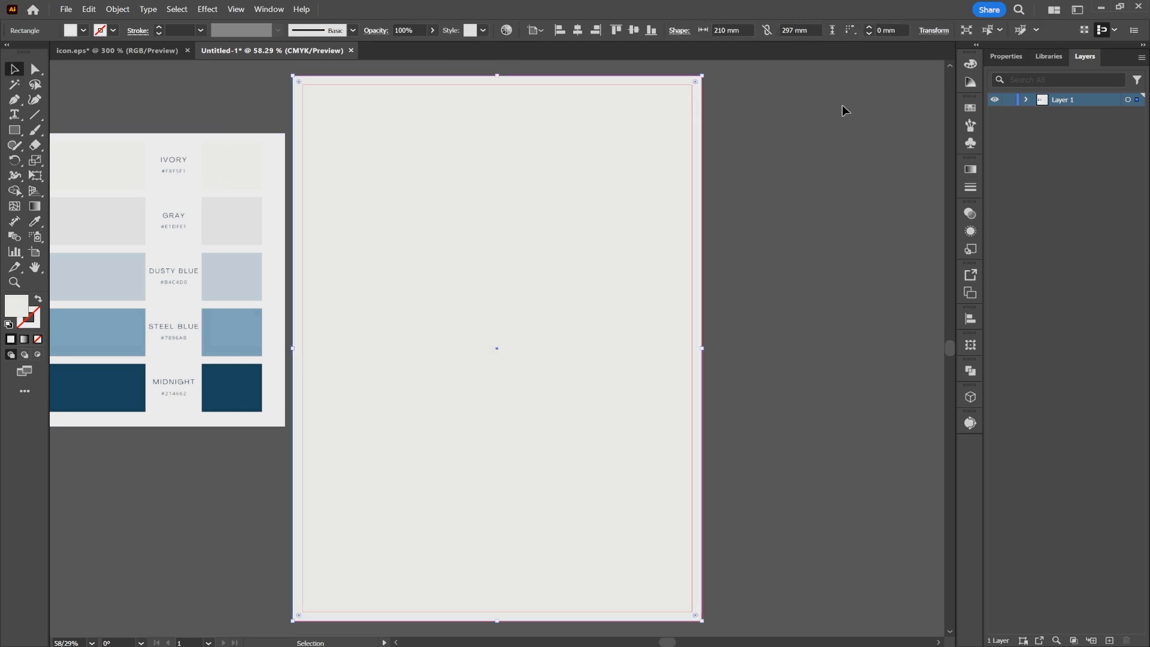
click(1026, 99)
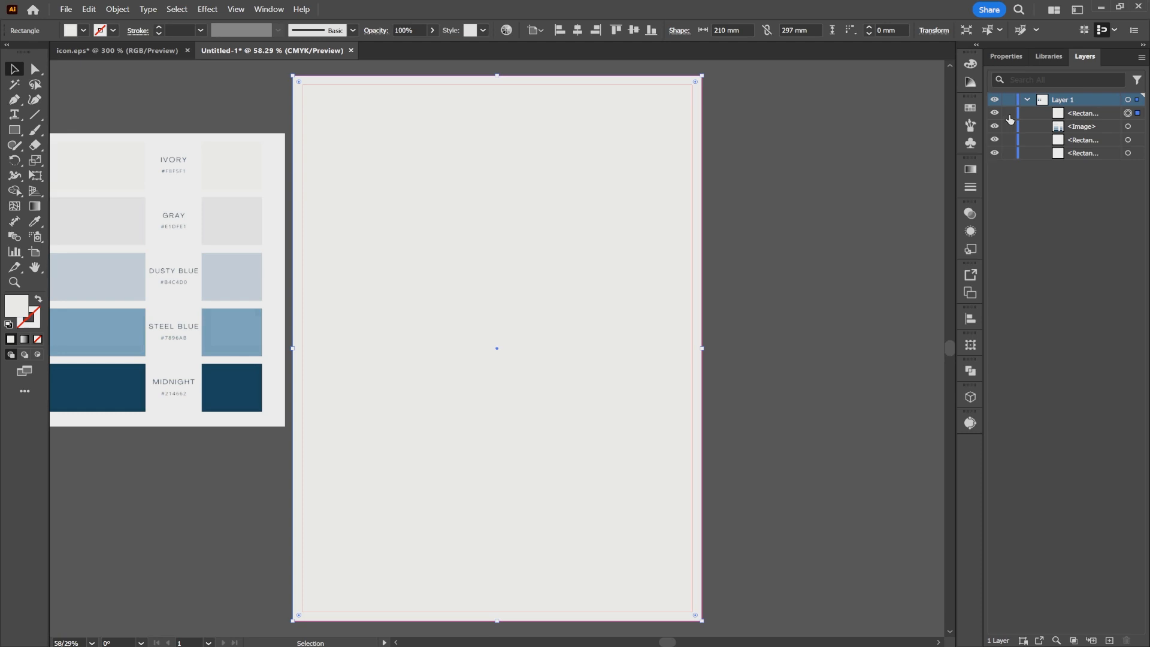
click(1009, 113)
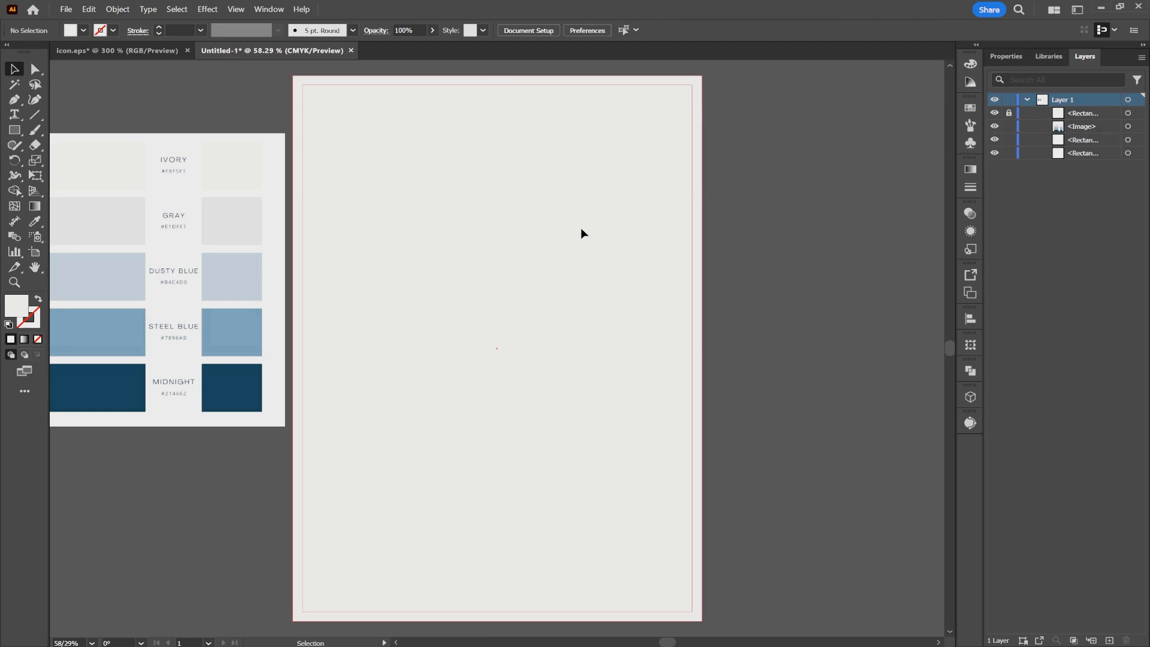
- Draw a square about 119 mm wide and rotate it 45° into a diamond centered on the page's right edge
click(15, 131)
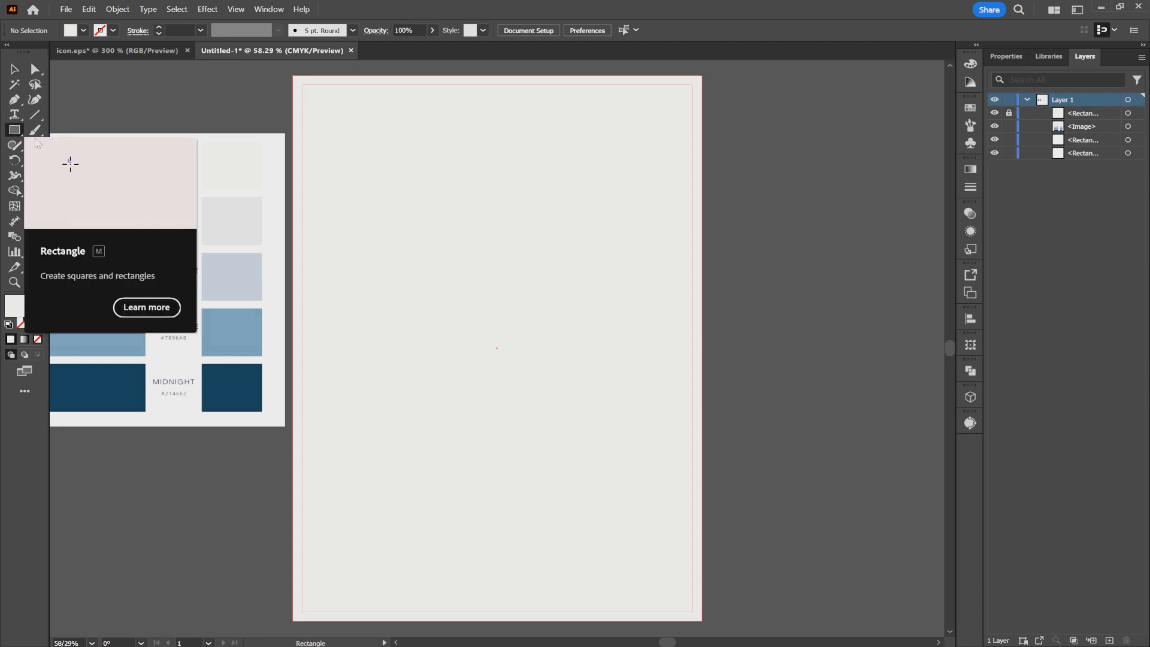
drag(550, 237, 781, 454)
click(15, 69)
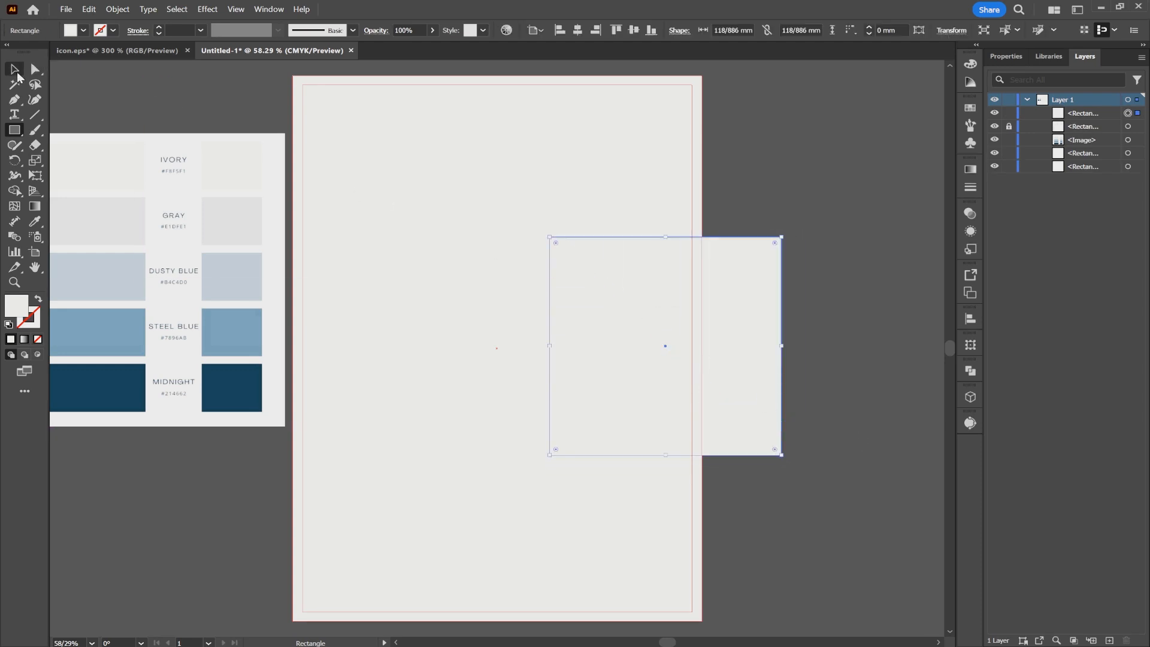
click(785, 459)
click(780, 456)
drag(783, 459, 813, 344)
- Fill the diamond with the palette's Steel Blue color
click(35, 222)
click(235, 342)
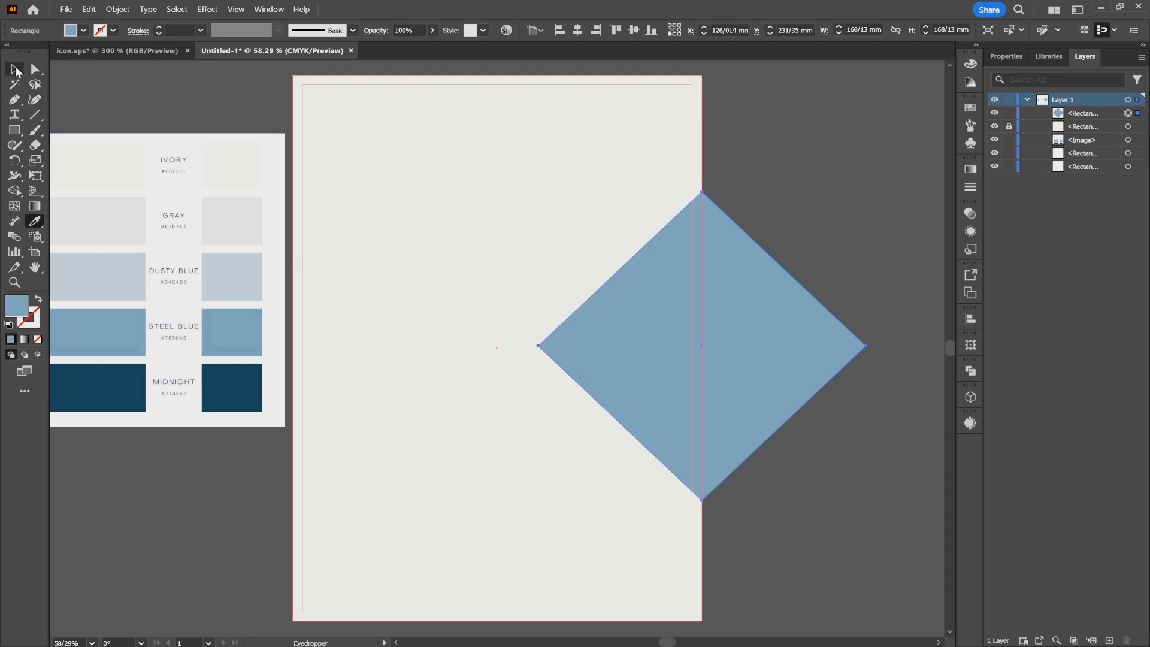
click(15, 70)
- Duplicate the Steel Blue diamond in place on top of the original
right_click(702, 217)
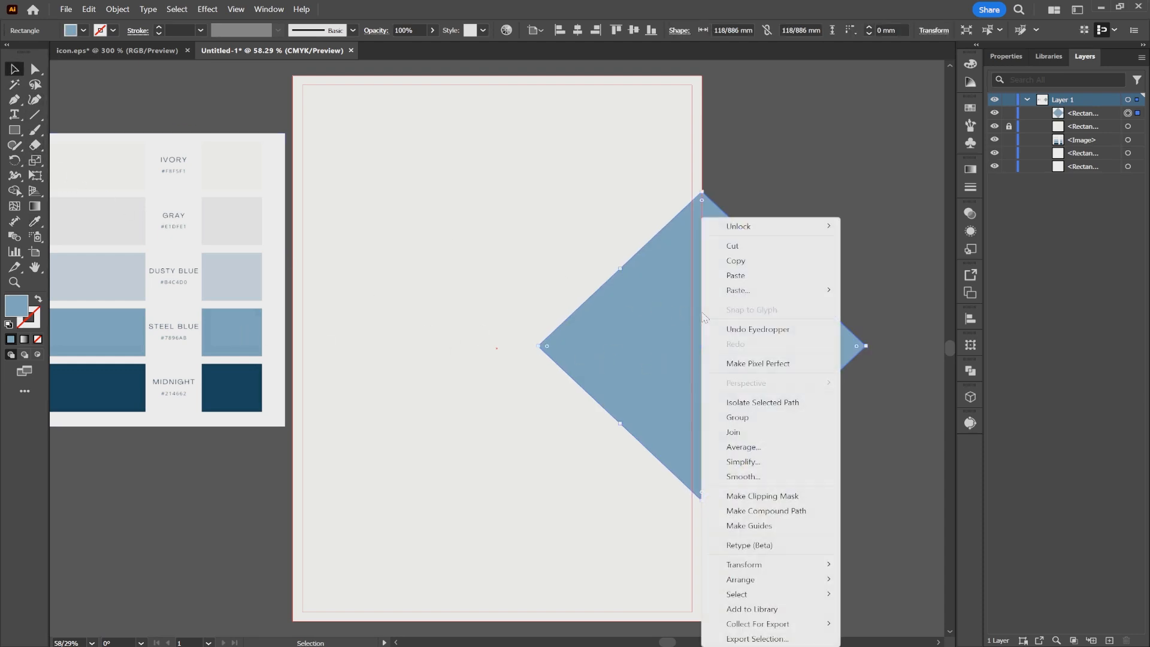
click(742, 261)
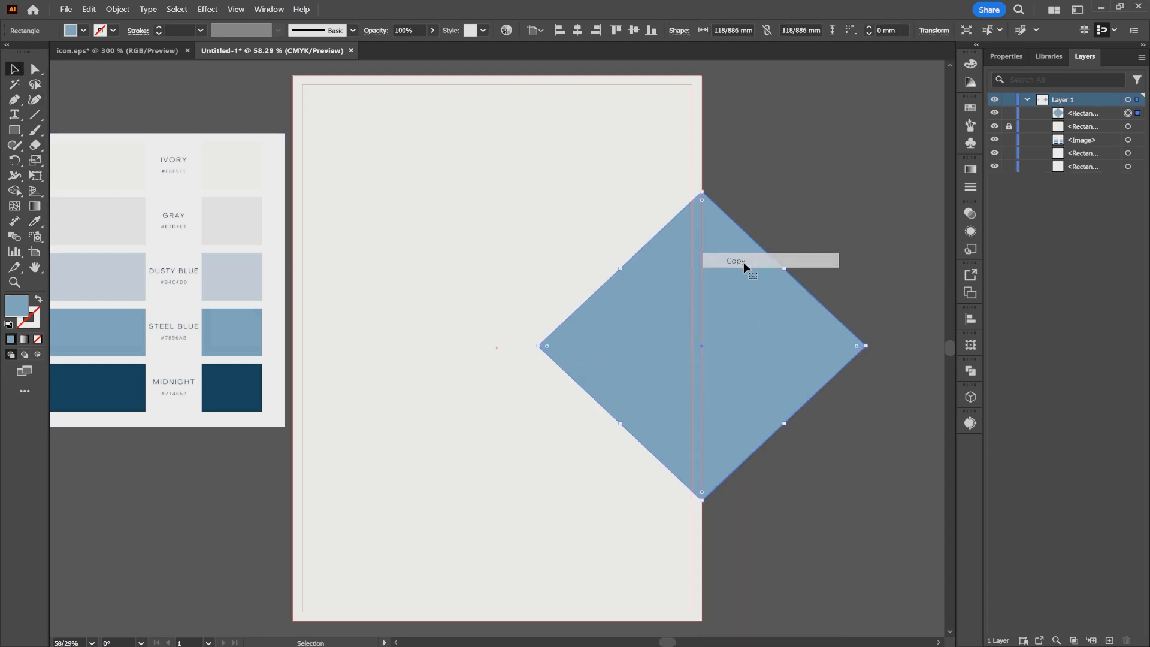
right_click(606, 332)
mouse_move(719, 288)
click(801, 290)
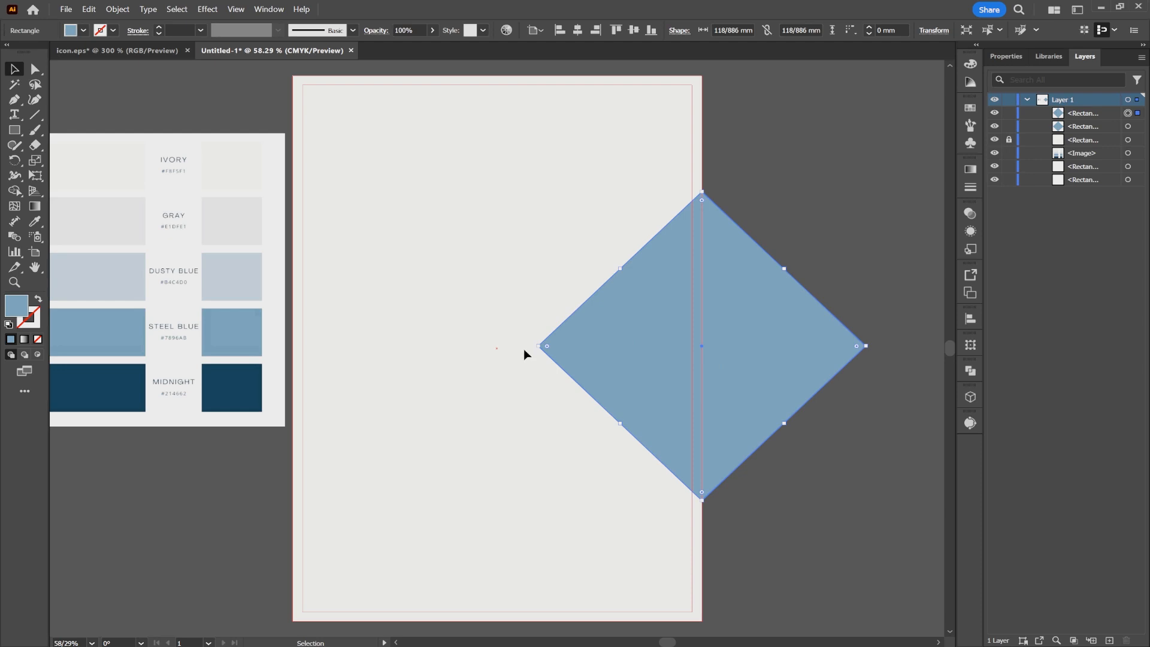
- Shrink the front diamond toward its right corner to about 153 mm wide and fill it with the palette's Dusty Blue
drag(539, 346, 566, 349)
click(35, 221)
click(250, 274)
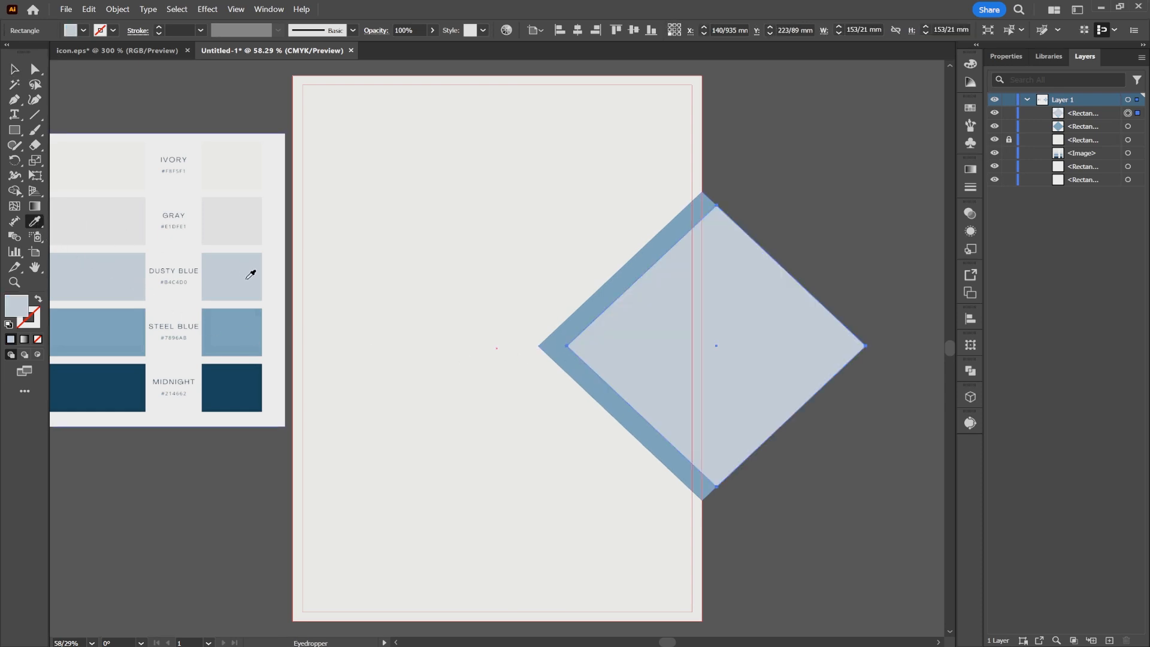
- Duplicate both layered diamonds, turn the copied pair to face right, shrink it and center it on the page's lower left edge
click(14, 69)
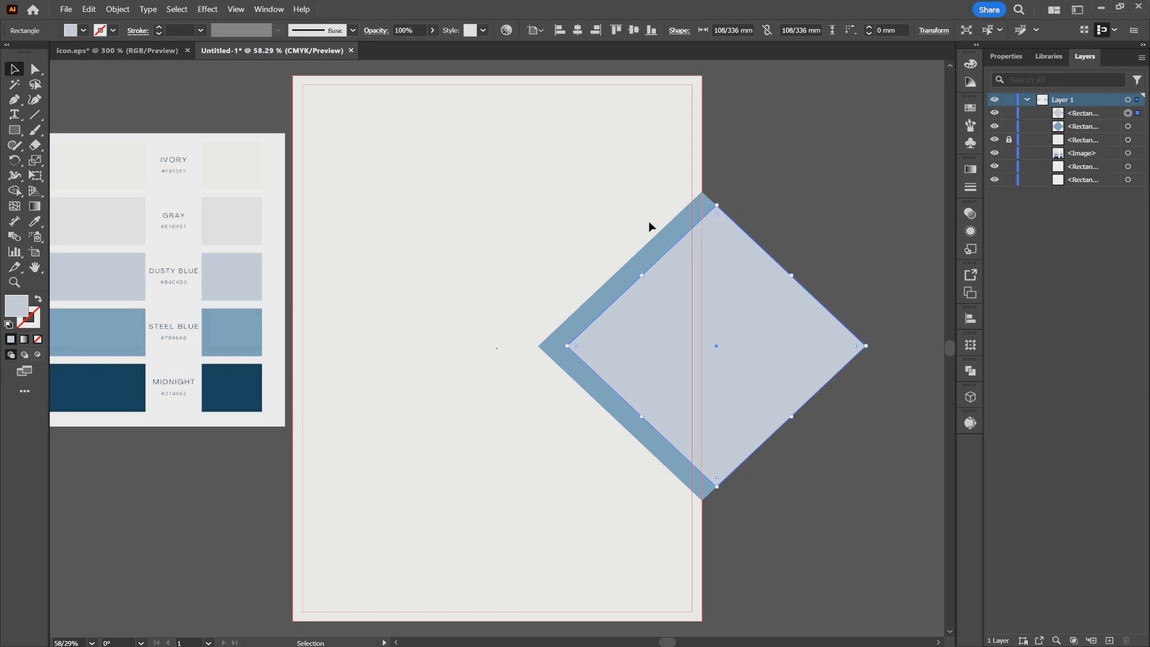
click(771, 207)
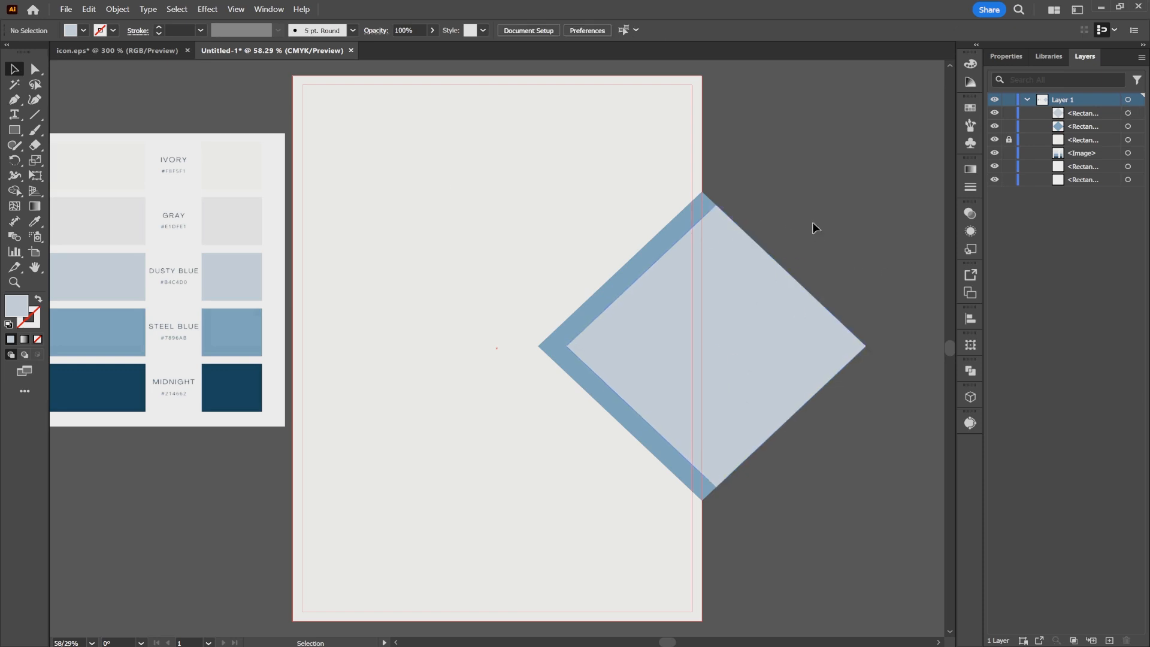
click(635, 367)
right_click(731, 327)
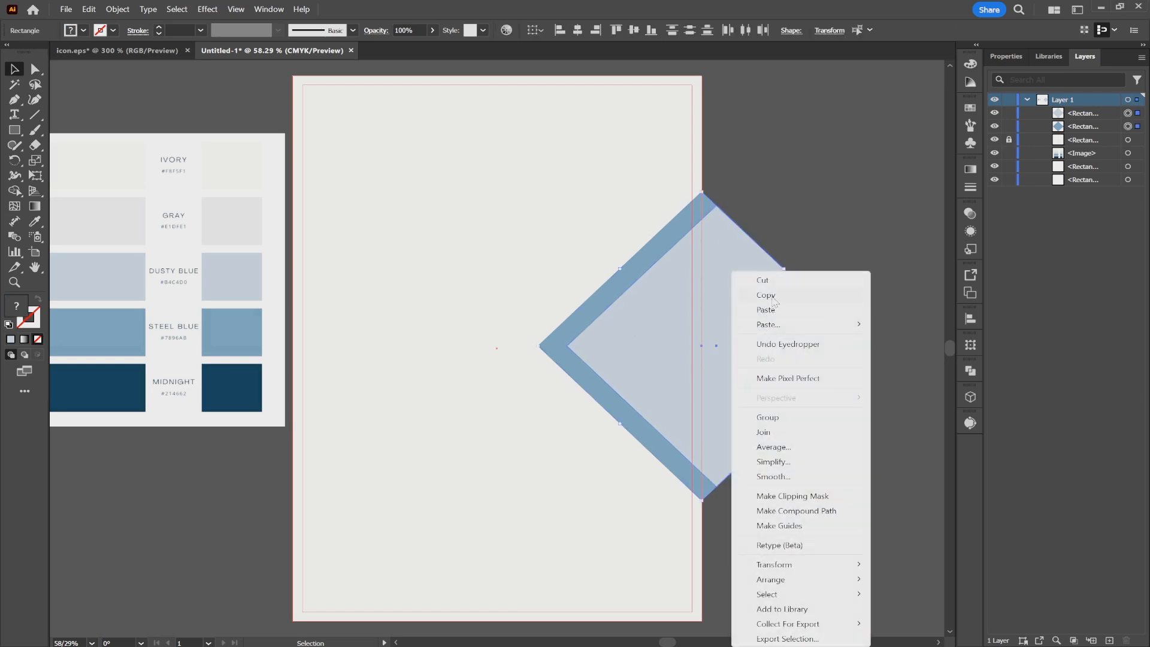
click(766, 296)
right_click(386, 319)
mouse_move(438, 330)
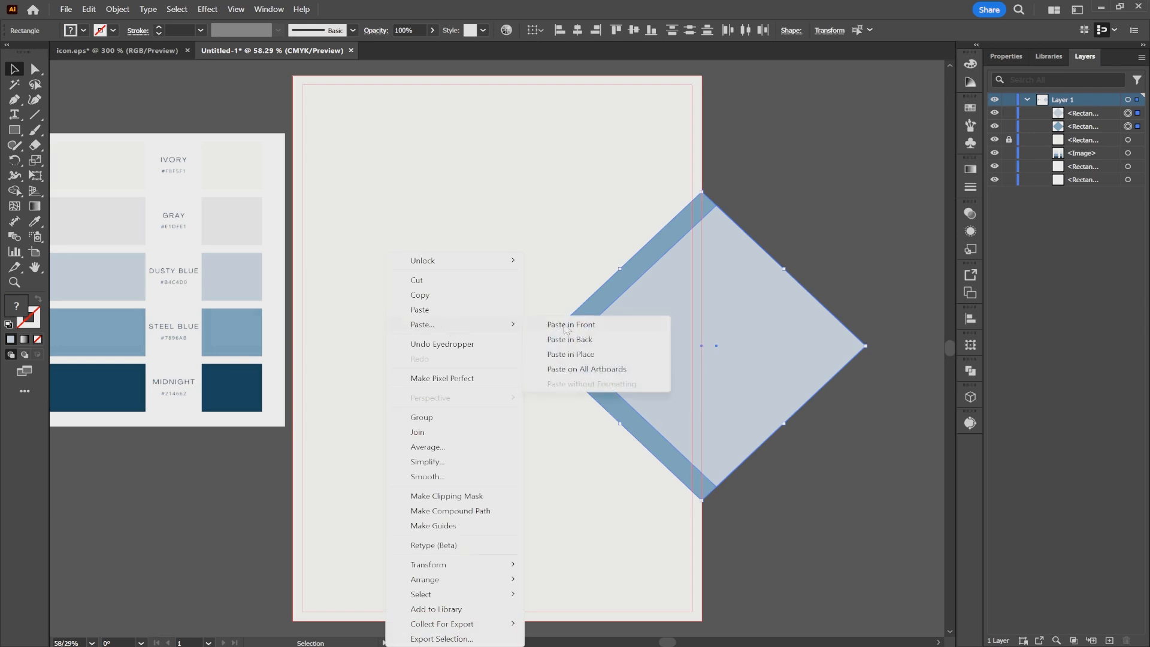
click(426, 310)
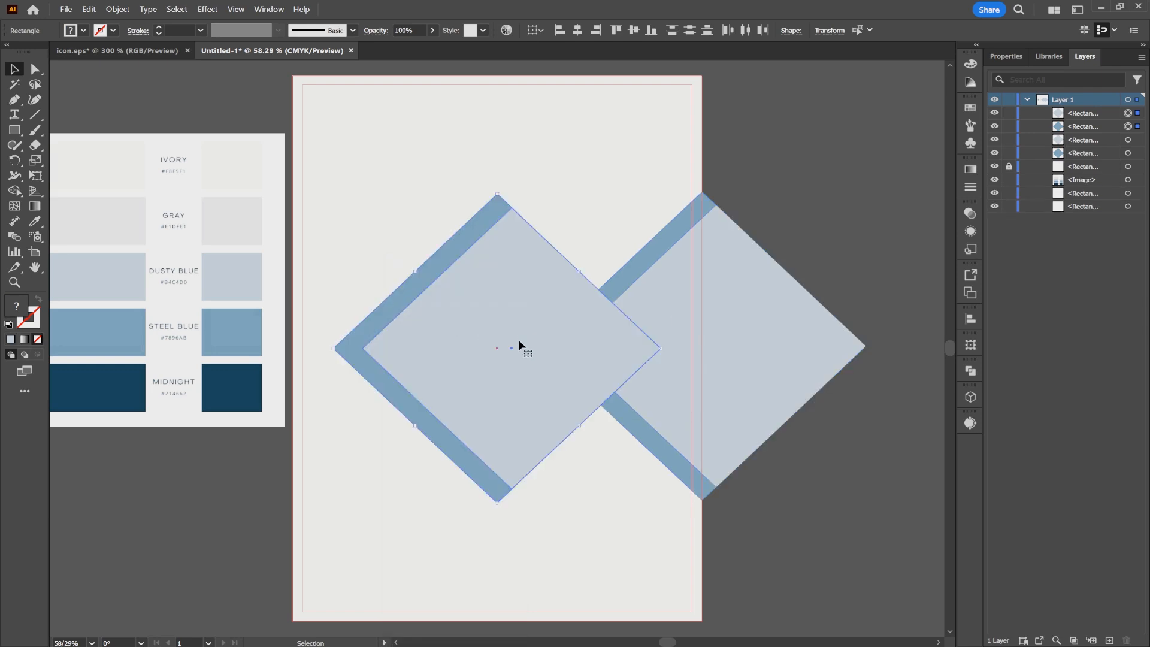
drag(664, 348, 256, 486)
drag(295, 318, 311, 377)
- Move the original diamond pair up along the page's right edge and shrink it, keeping it centered on that edge
click(714, 398)
drag(746, 394, 748, 332)
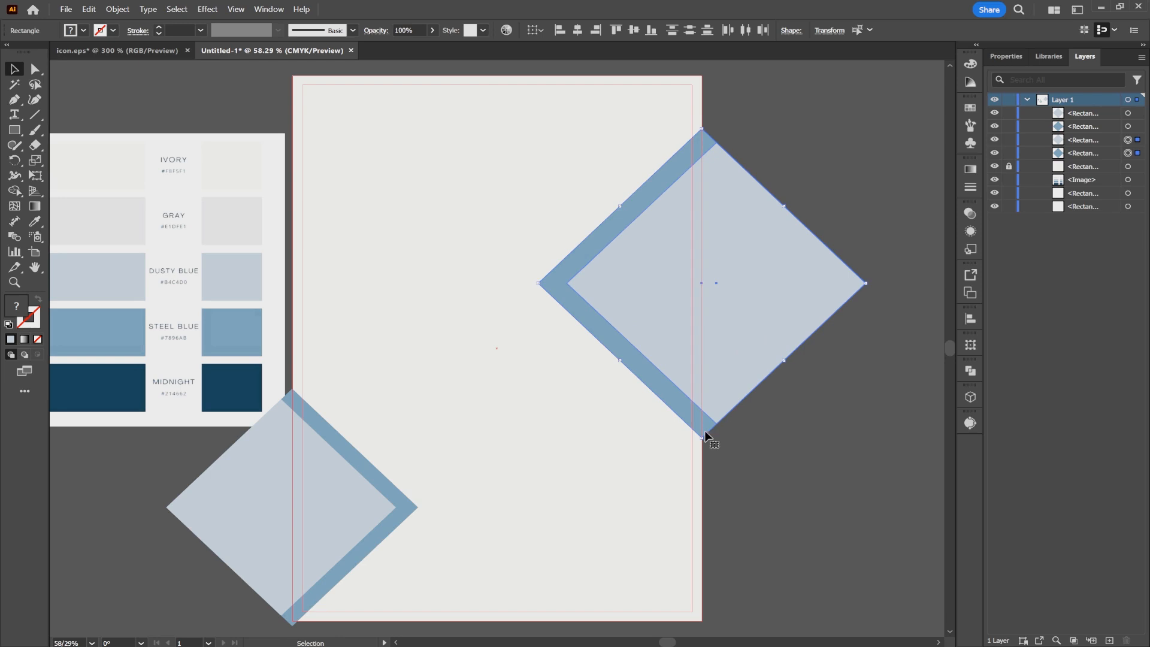
drag(705, 440, 704, 390)
- Move the left-edge diamond pair up along the page edge, clear of the bottom corner
click(379, 519)
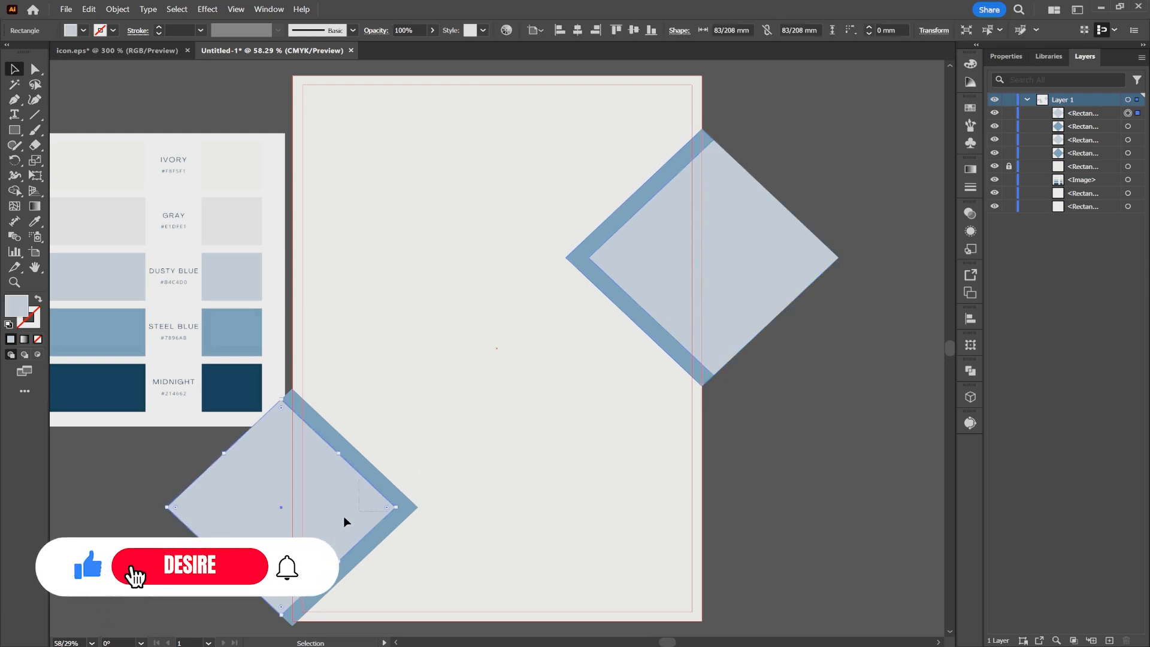
shift+click(329, 521)
drag(329, 522, 338, 449)
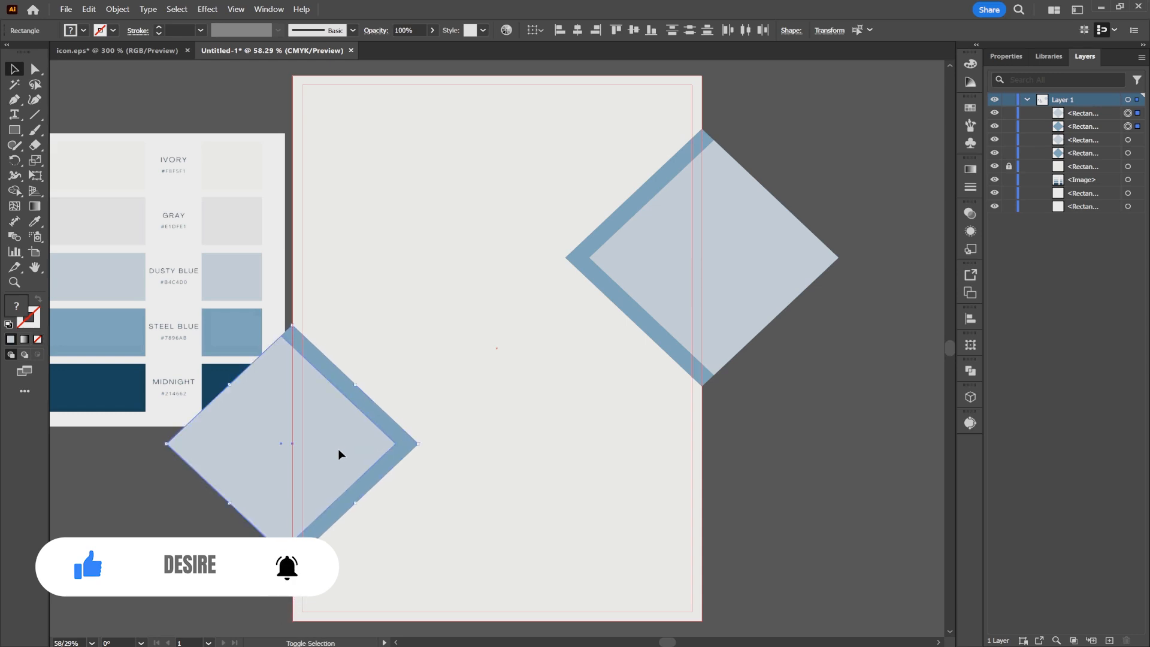
click(480, 456)
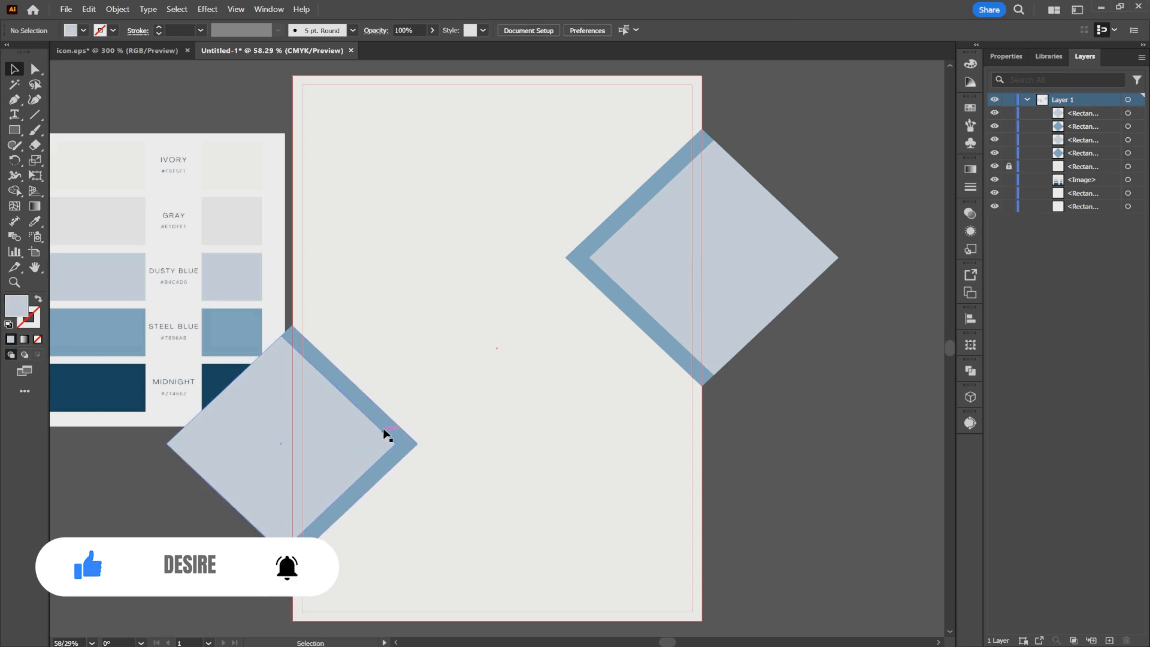
- Draw a square about 38 mm wide in the upper left part of the page and fill it with the palette's Steel Blue
key(m)
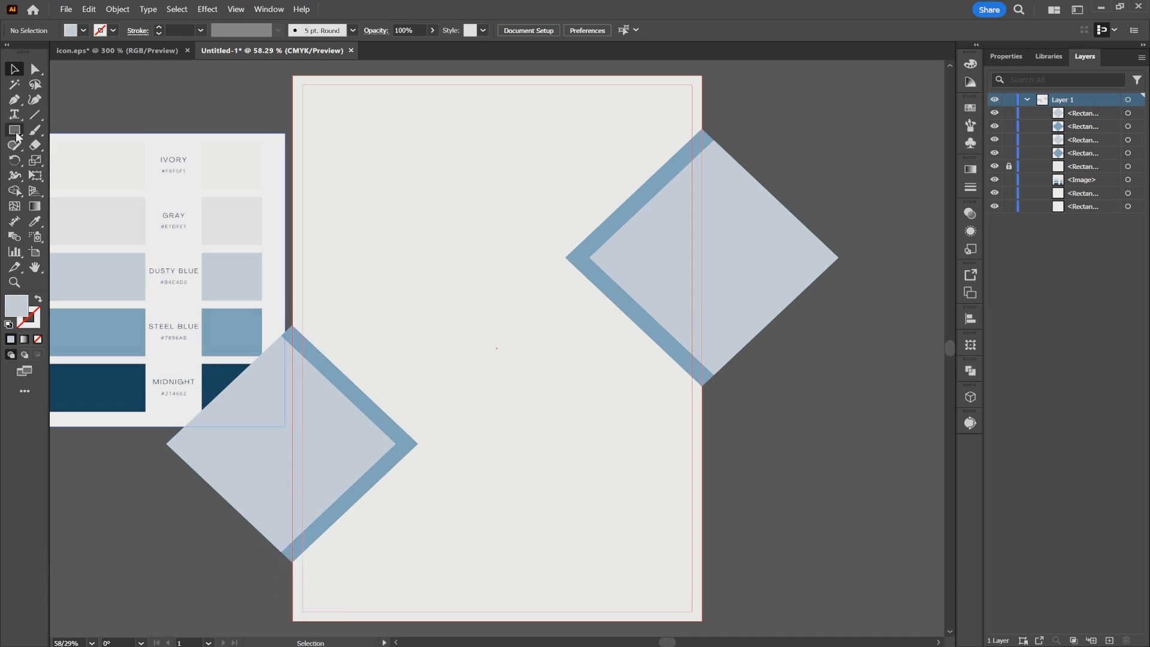
drag(417, 238, 493, 297)
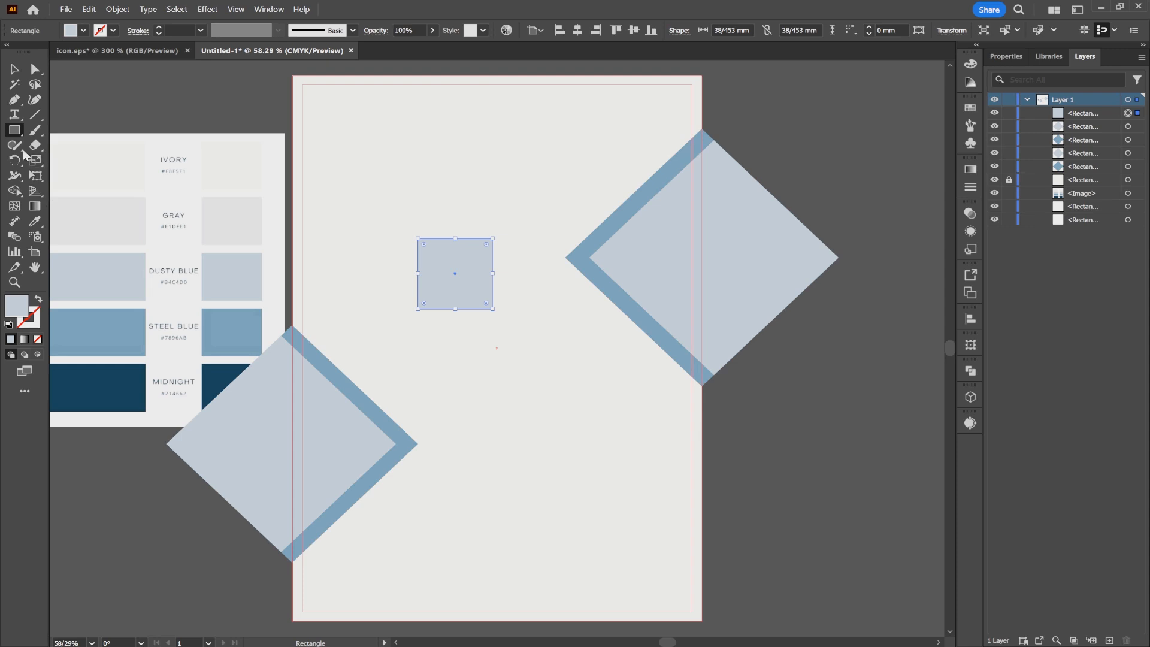
click(35, 221)
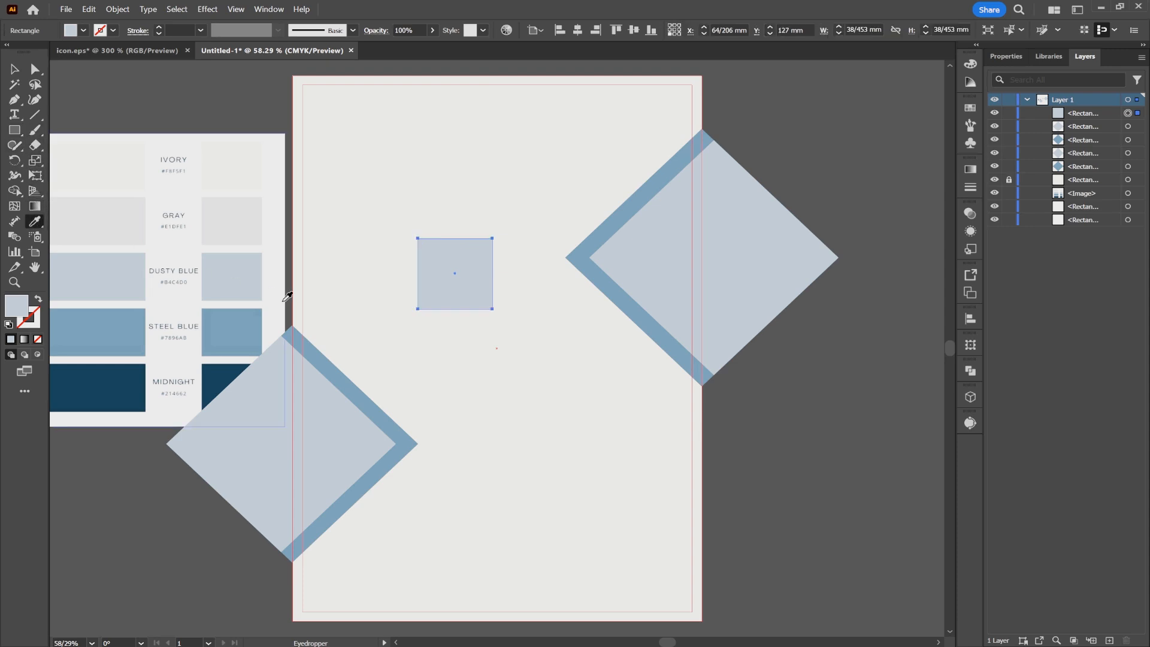
click(240, 332)
- Rotate the Steel Blue square 45° into a diamond about 55 mm per side and place it near the left margin
click(15, 69)
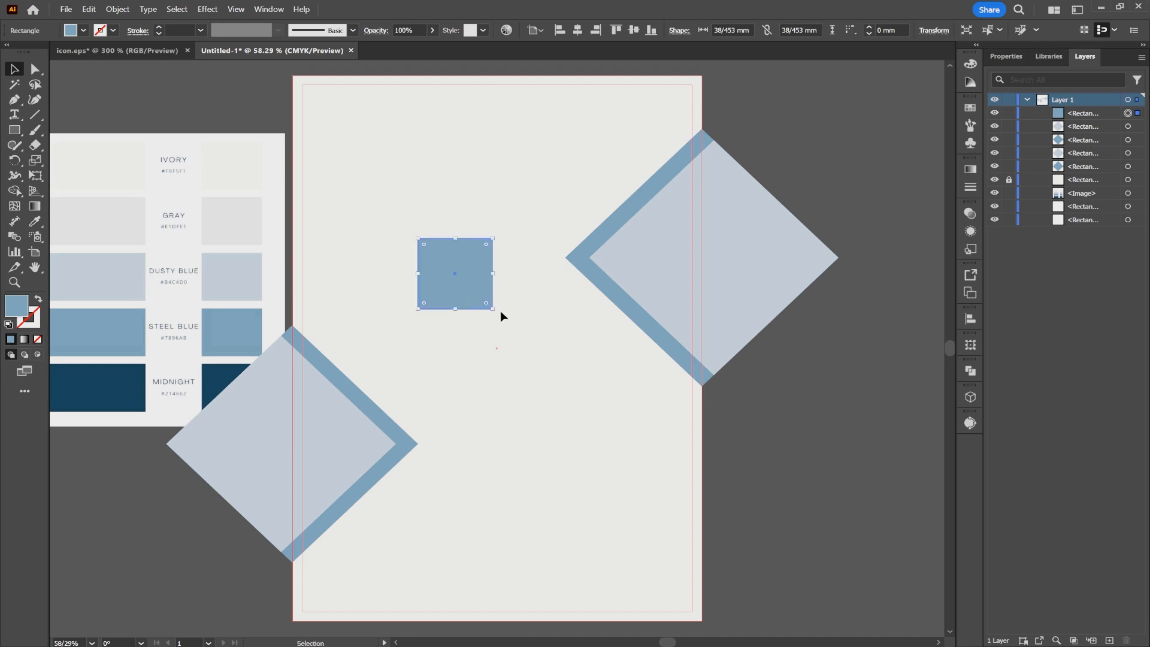
drag(495, 309, 450, 359)
drag(448, 309, 371, 290)
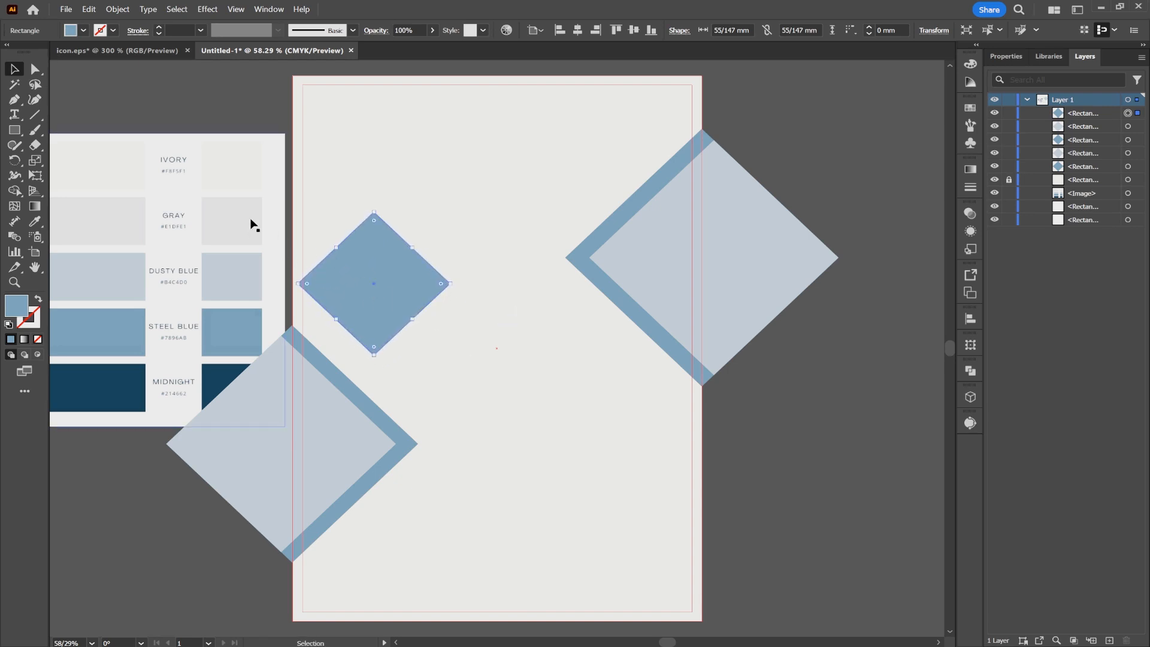
- Duplicate the Steel Blue diamond, shrink the copy to about 26 mm per side, and place a second small copy over the large diamond's lower right edge
drag(383, 288, 486, 355)
drag(480, 352, 479, 347)
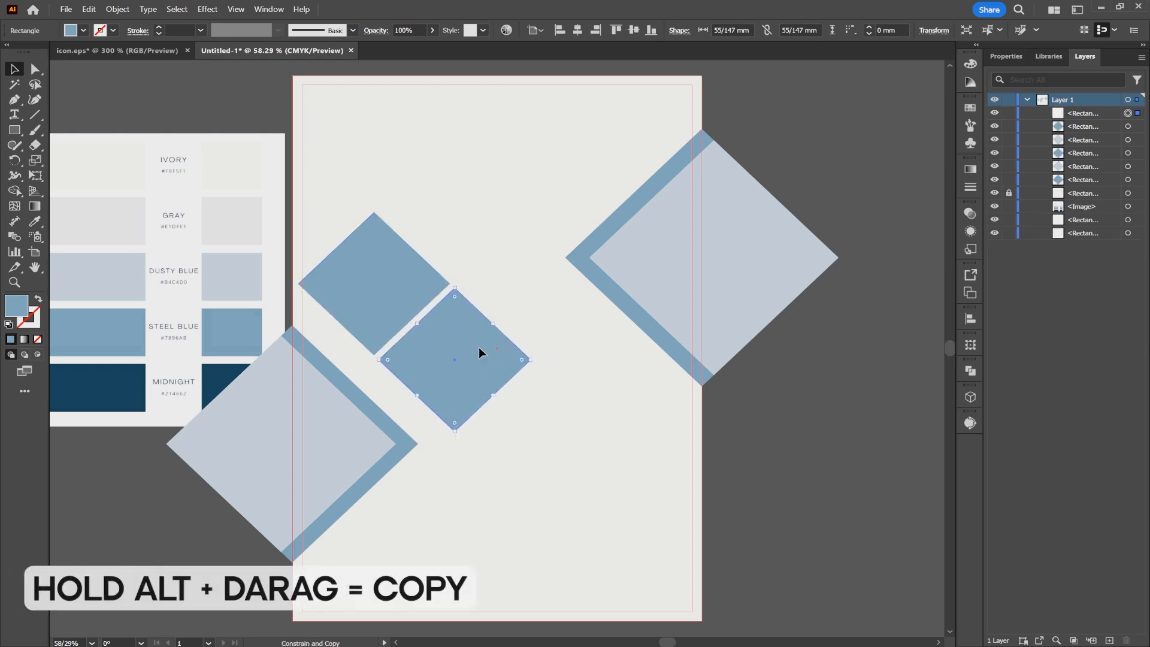
drag(455, 431, 406, 333)
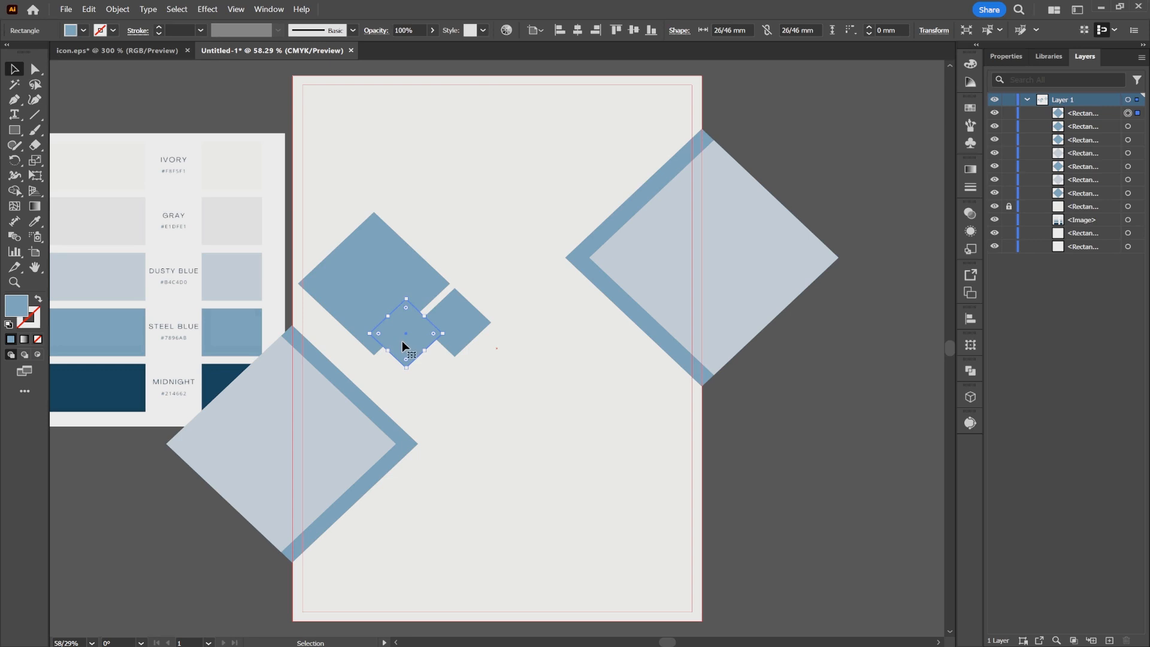
- Fill the small diamond overlapping the large one with Midnight and the small one beside it with Dusty Blue
key(i)
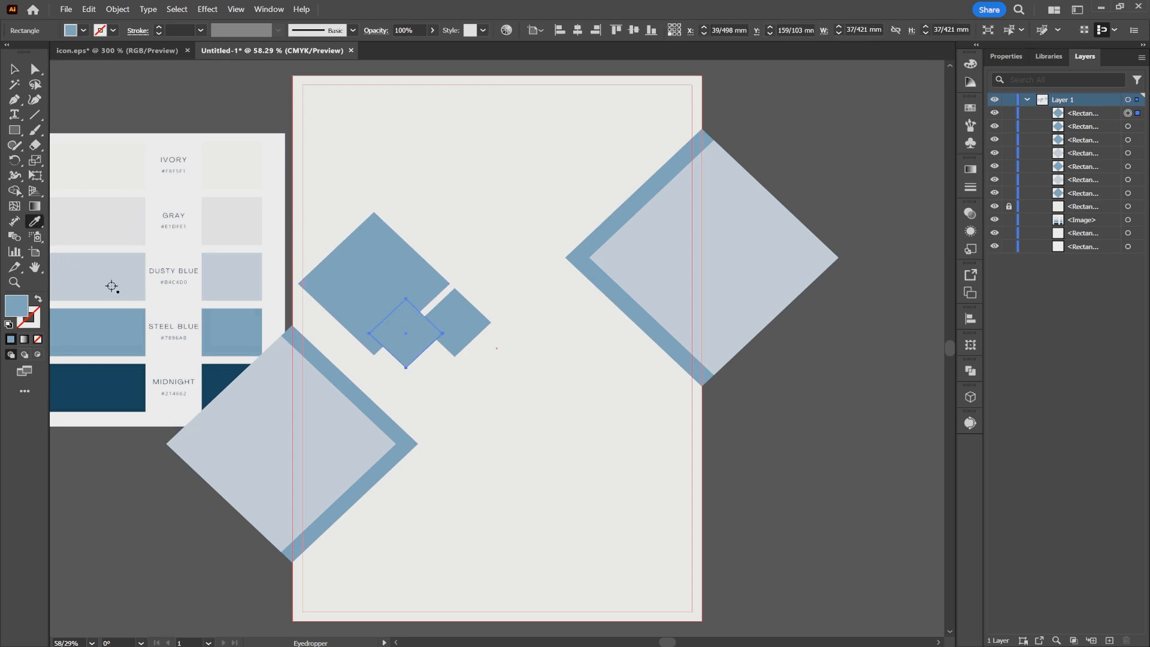
click(118, 376)
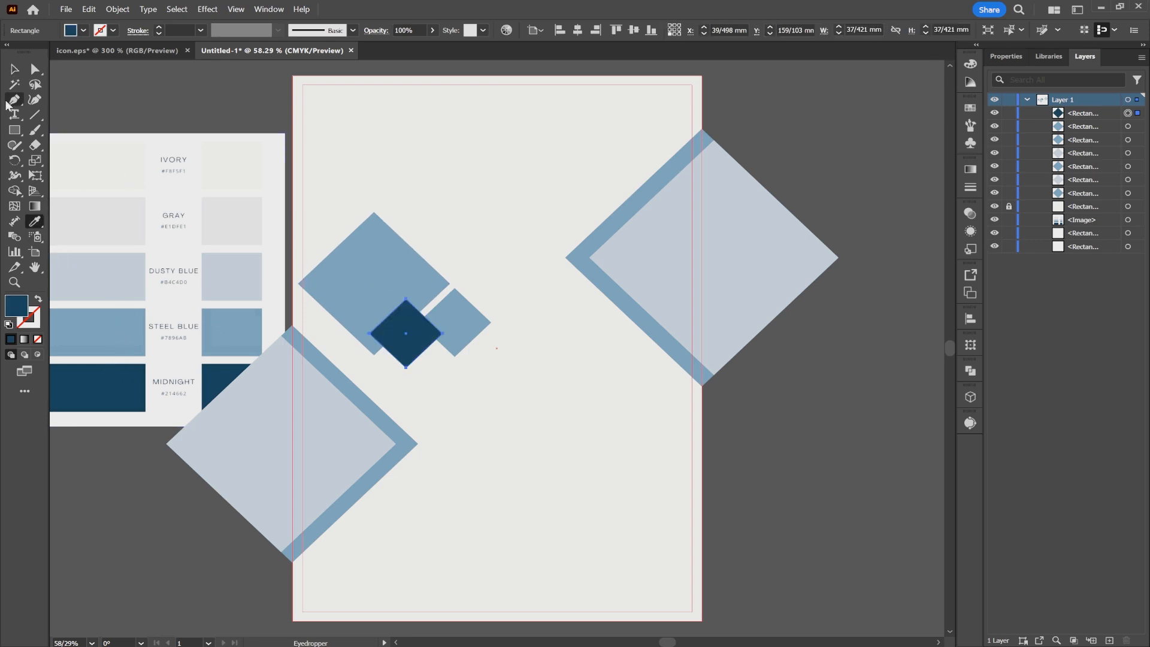
click(15, 69)
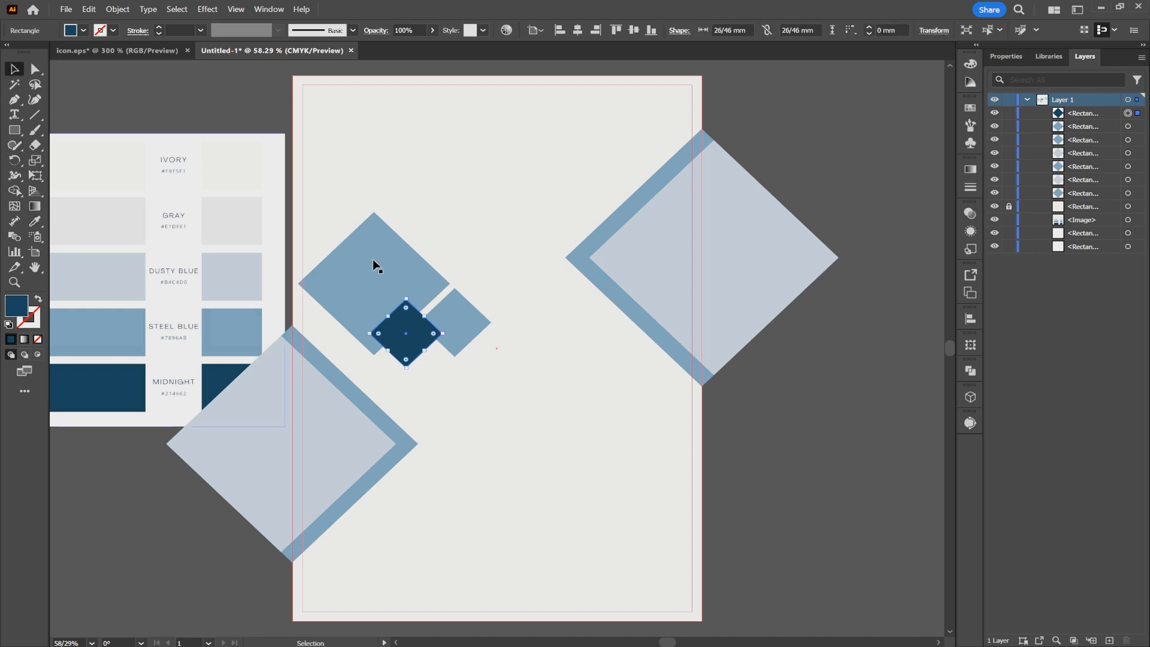
click(468, 318)
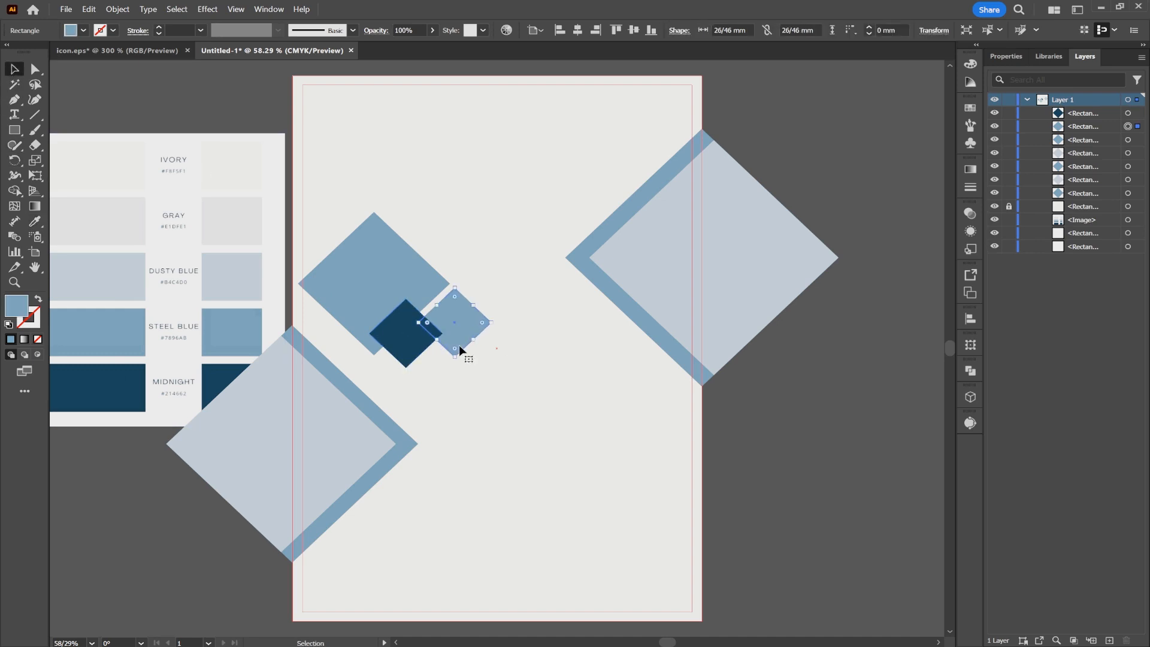
click(37, 221)
click(233, 293)
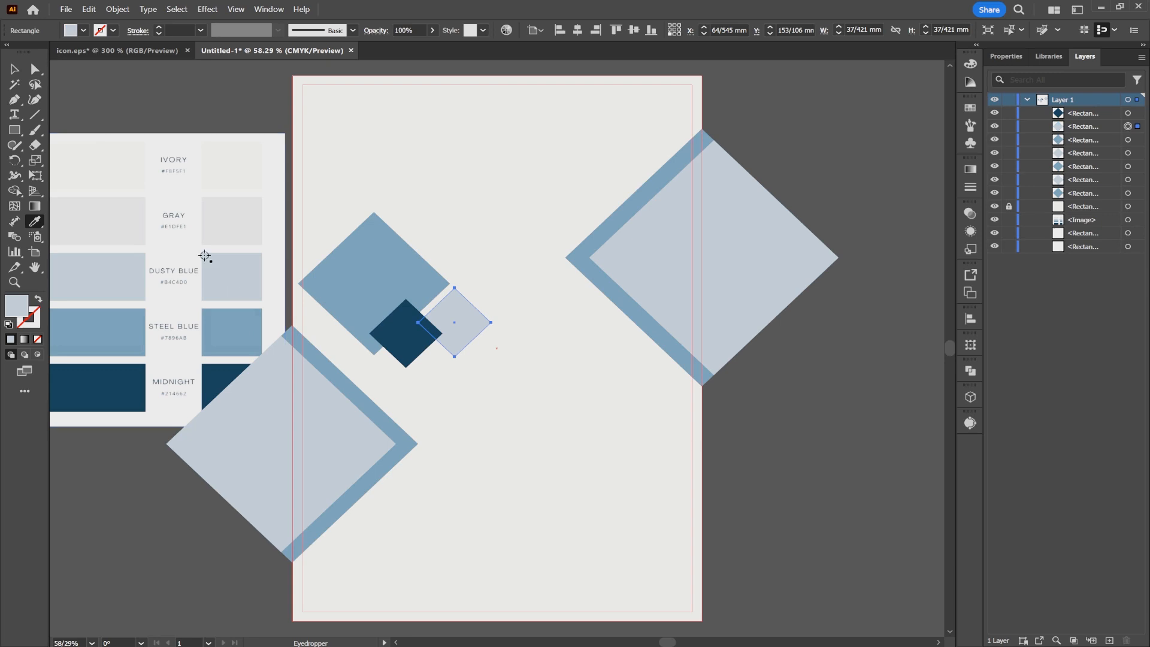
- Spread four Midnight copies about 18 mm per side between the large shapes, then recolor the lowest Dusty Blue and shift it left
click(15, 68)
drag(393, 355, 651, 342)
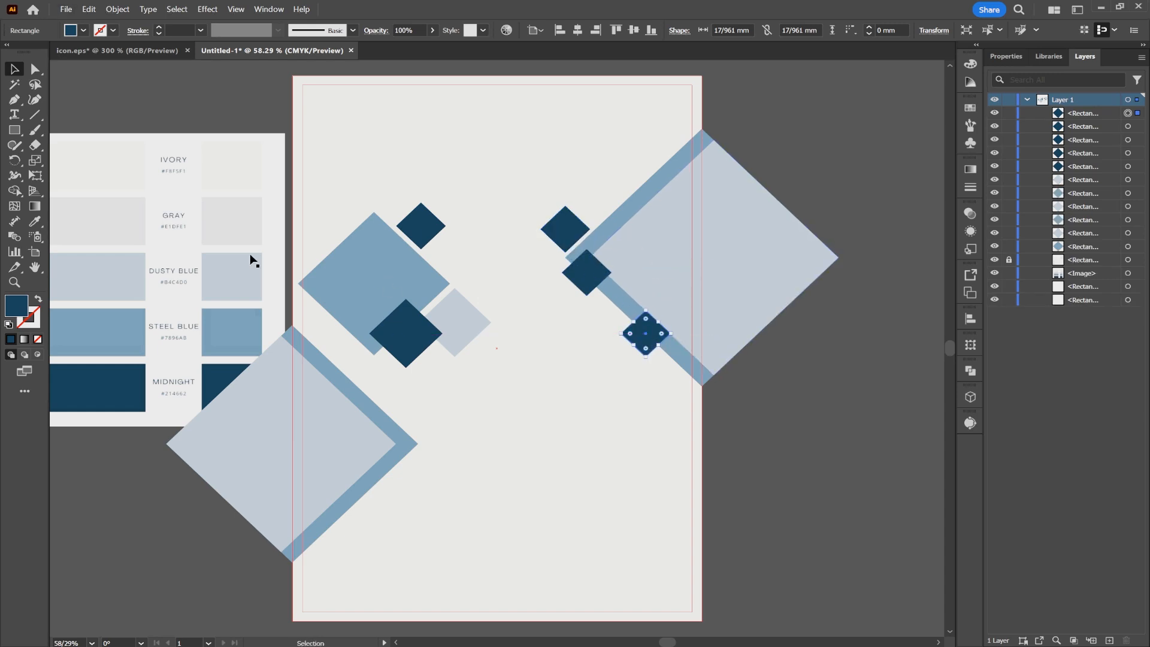
key(i)
click(234, 316)
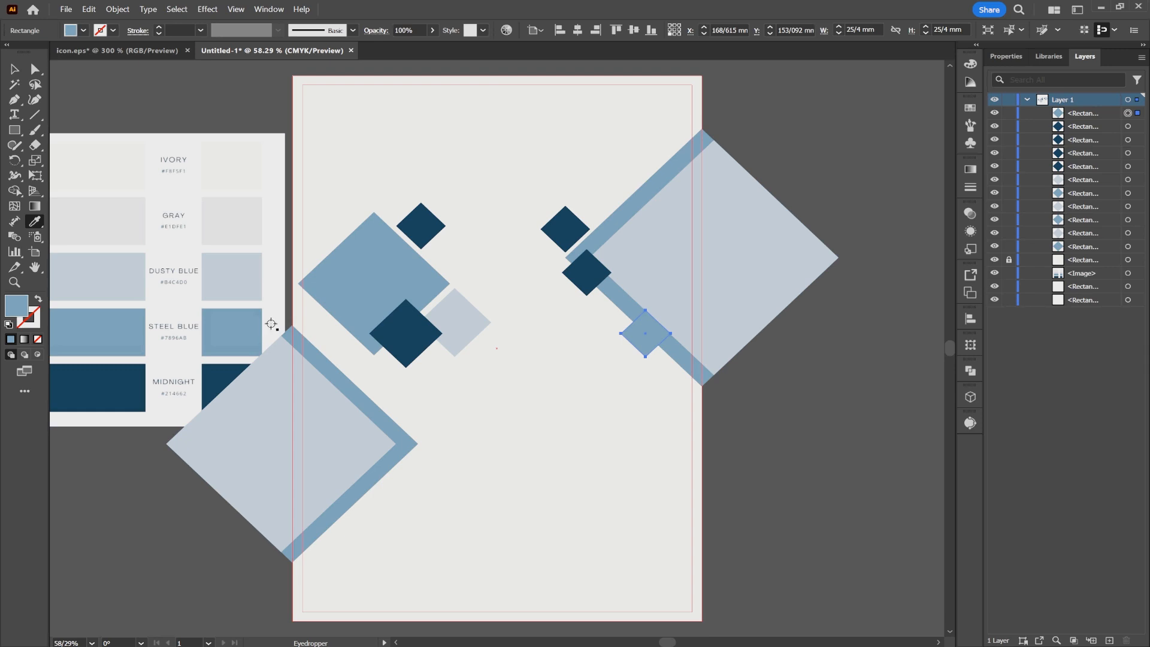
click(228, 280)
key(v)
drag(645, 333, 594, 321)
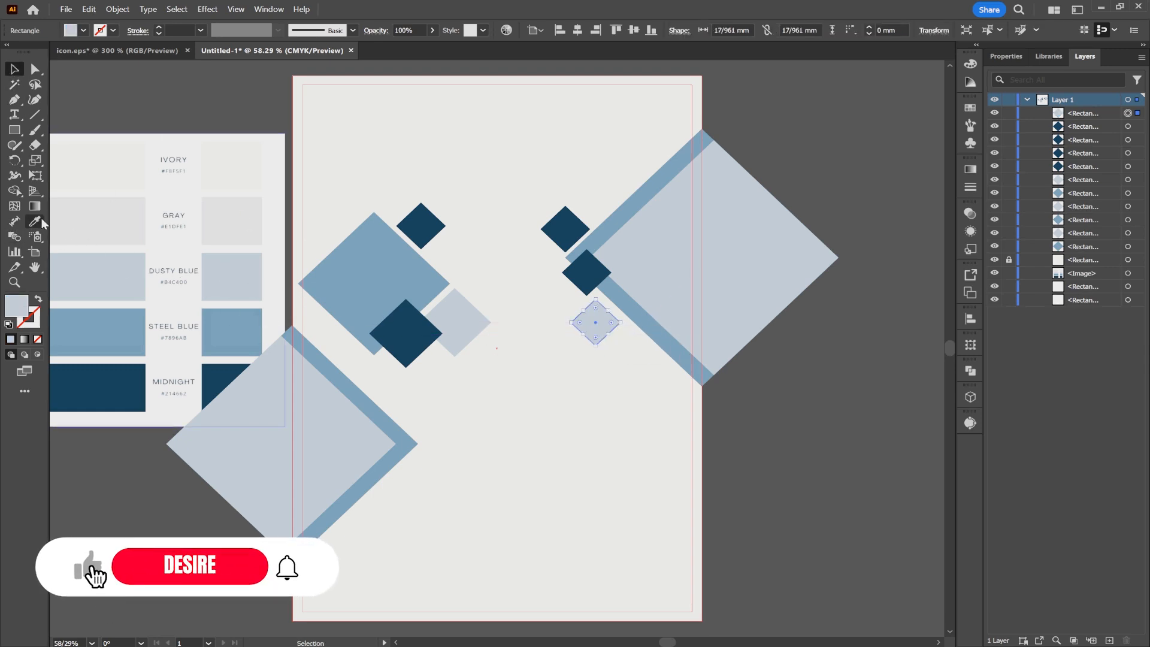
- Add a Gray diamond over the left Steel Blue one and a smaller copy, about 22 mm per side, beside the right-edge pair
key(m)
drag(477, 262, 606, 221)
key(v)
drag(585, 168, 587, 196)
mouse_move(598, 228)
mouse_down()
mouse_move(610, 200)
mouse_move(613, 226)
mouse_up()
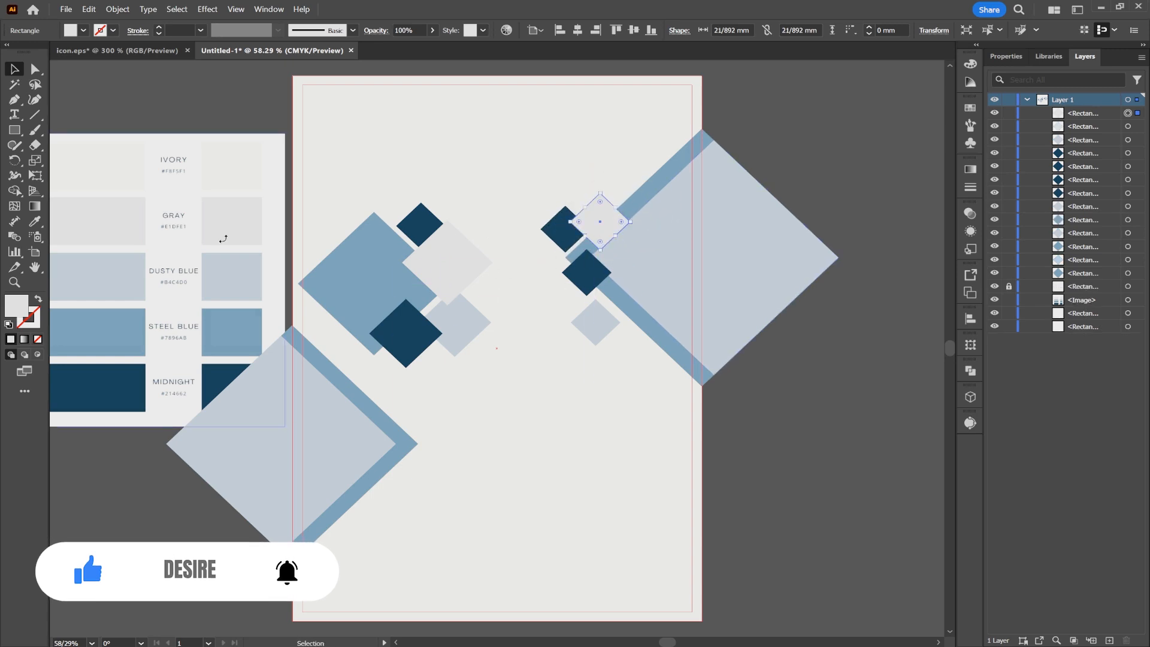
- Duplicate the large Steel Blue diamond twice, placing one copy right of the page center and the other above center
drag(427, 294, 547, 321)
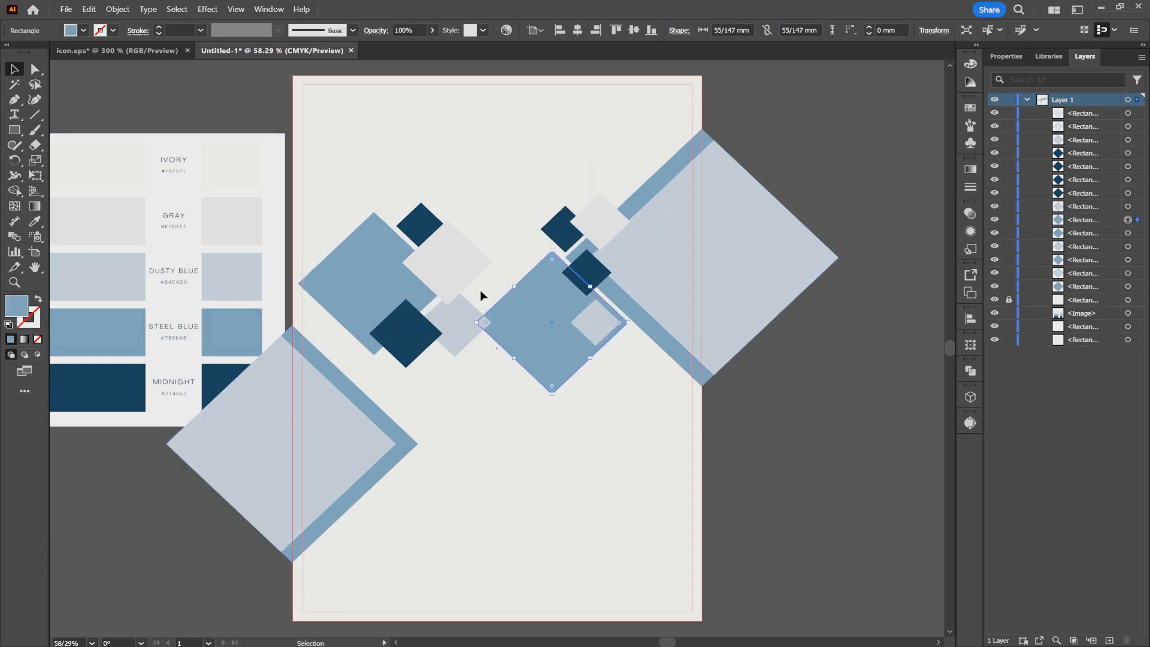
drag(390, 280, 493, 234)
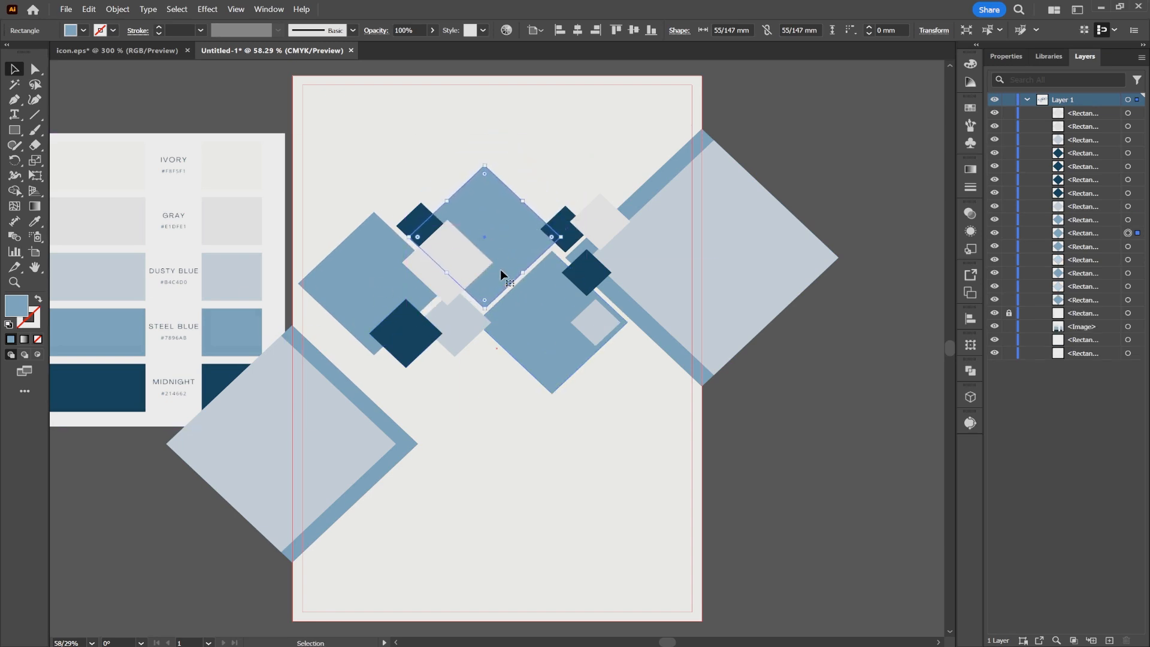
- Scatter further Gray, Dusty Blue and Midnight diamond copies in varied sizes around the edges of the three large Steel Blue diamonds
drag(440, 285, 405, 402)
drag(409, 379, 508, 371)
drag(449, 321, 326, 311)
drag(570, 232, 570, 380)
drag(474, 330, 411, 225)
drag(461, 329, 565, 228)
drag(552, 238, 538, 212)
drag(399, 339, 403, 339)
- Copy the leftmost Dusty Blue diamond upward, fill the copy with Midnight, and reposition the rightmost small Dusty Blue diamond at about 12 mm per side
drag(336, 316, 333, 245)
click(35, 221)
click(231, 383)
key(v)
drag(604, 329, 624, 336)
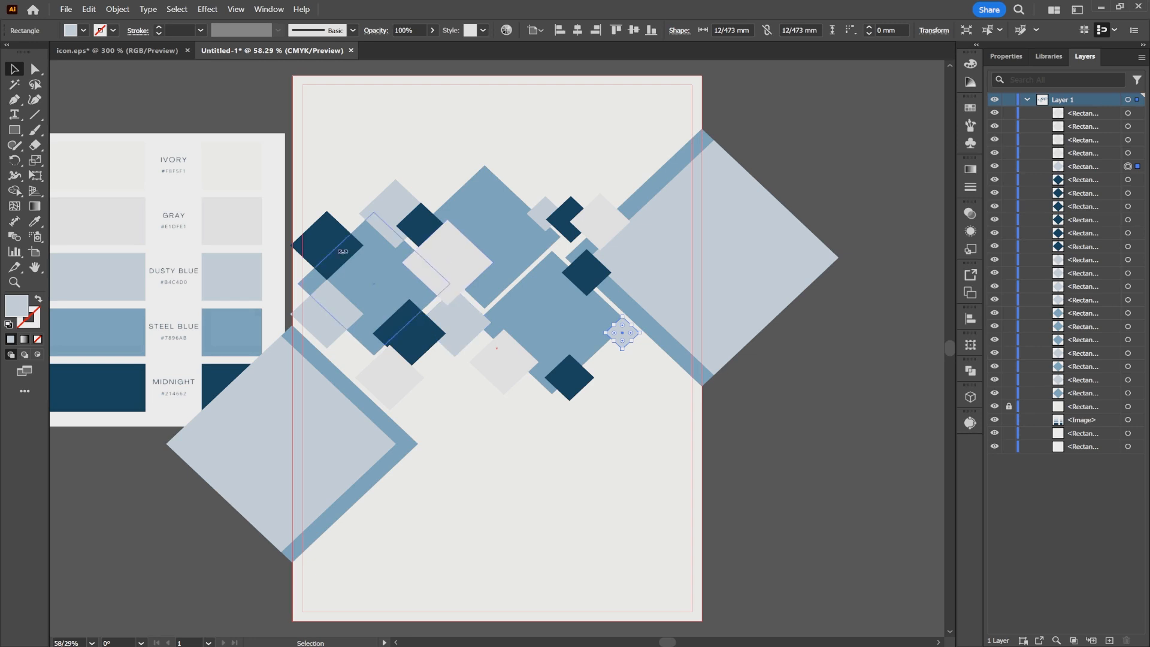
- Bring the three large Steel Blue diamonds to the top of the layer's stacking order
click(377, 276)
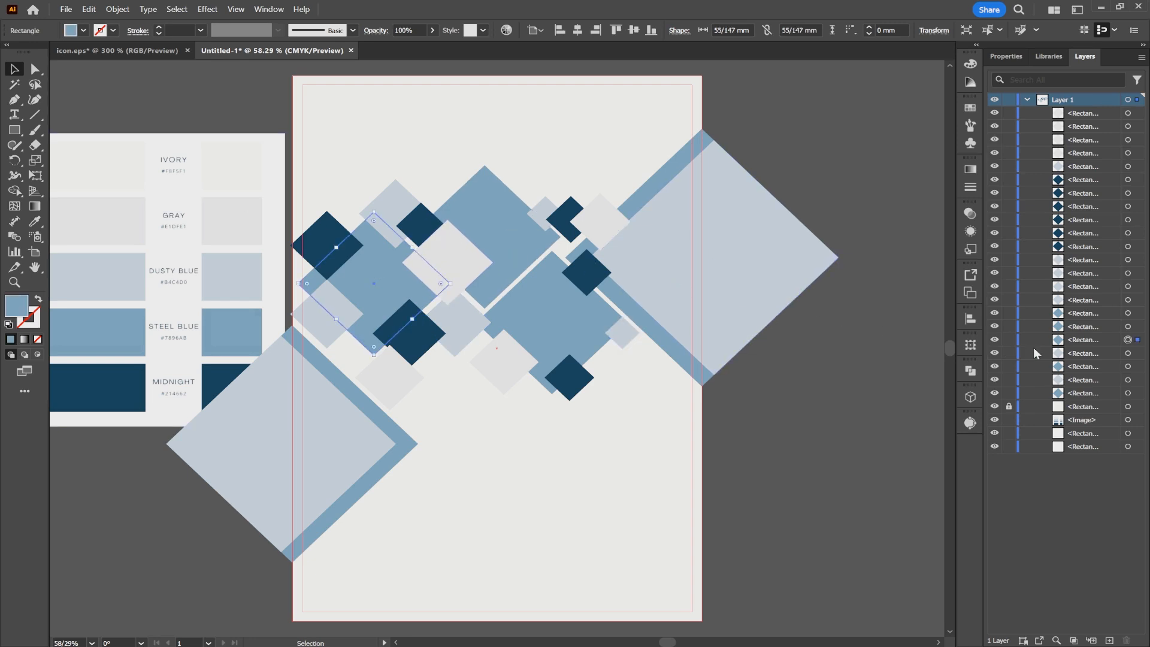
drag(1069, 343, 1077, 113)
click(542, 266)
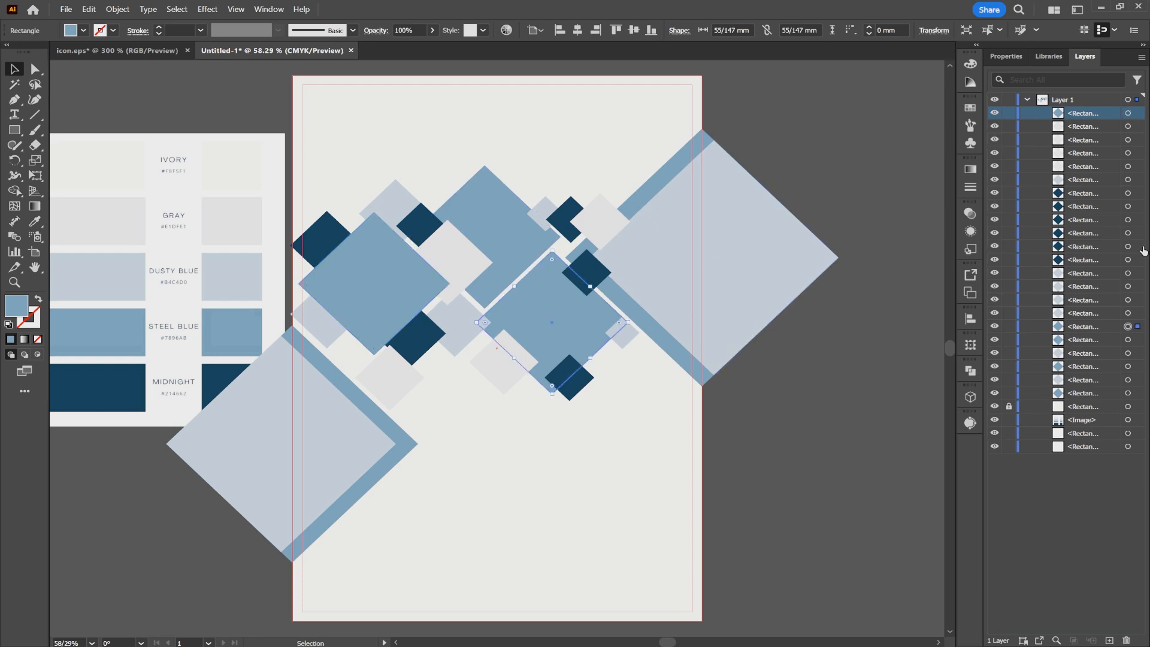
drag(1100, 326, 1090, 119)
click(514, 217)
drag(1086, 343, 1084, 136)
key(a)
key(ctrl+shift+a)
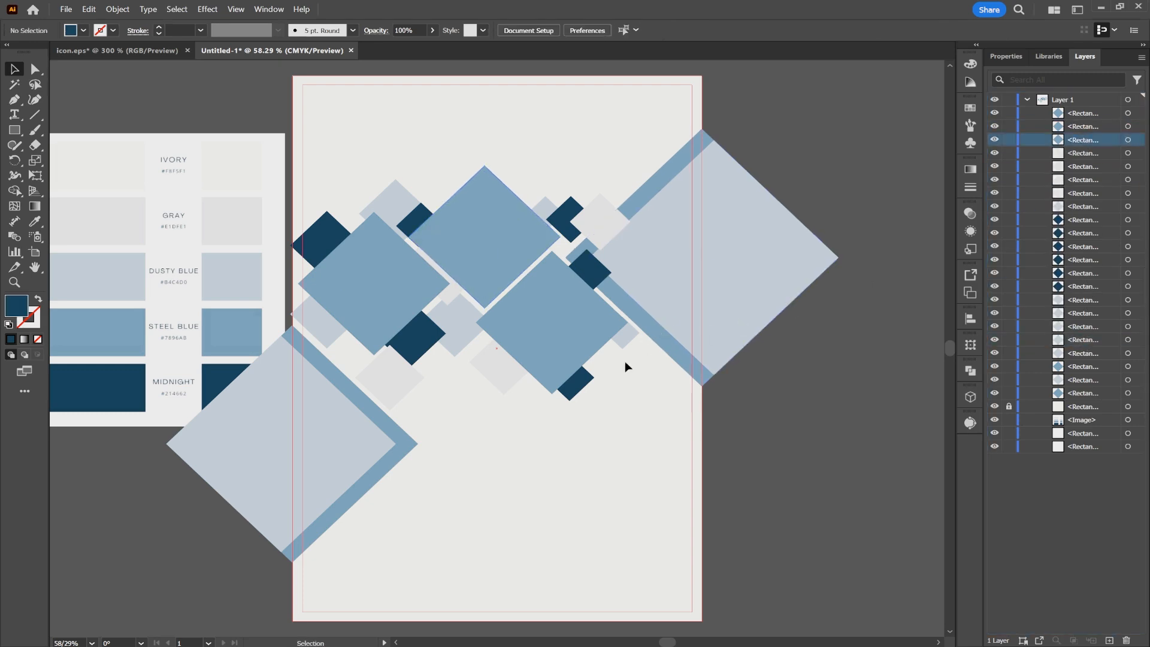
- Set the opacity of all six small Midnight diamonds to 70%
click(599, 272)
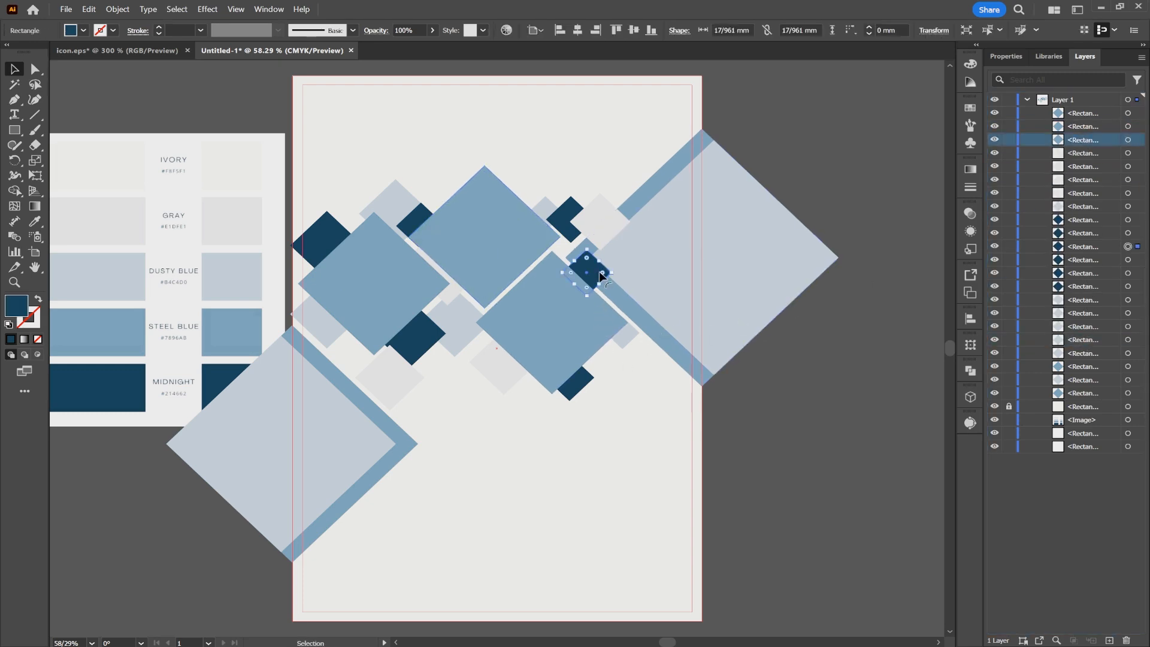
shift+click(558, 212)
shift+click(406, 226)
shift+click(428, 346)
shift+click(578, 380)
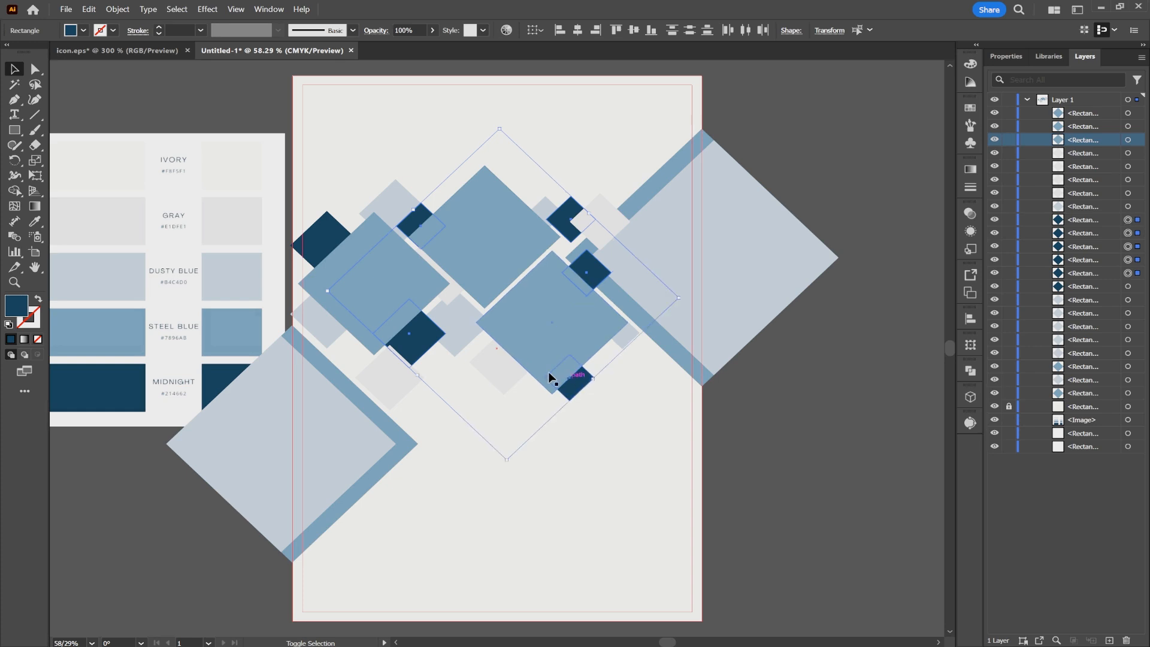
shift+click(325, 239)
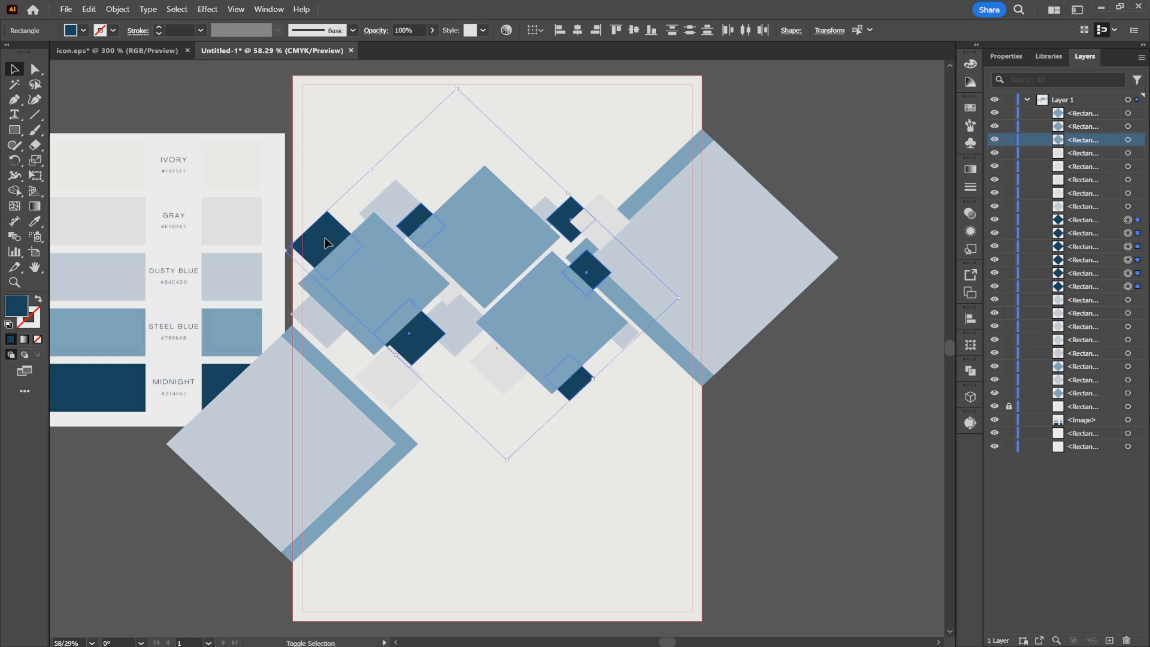
click(432, 30)
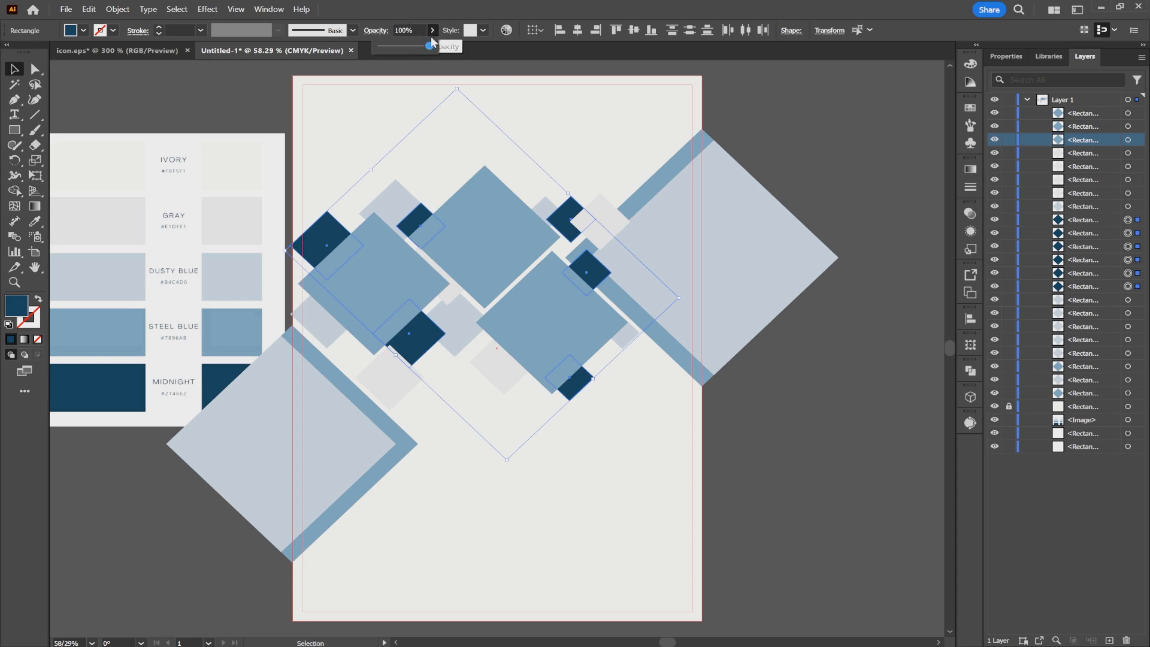
click(407, 30)
text(70)
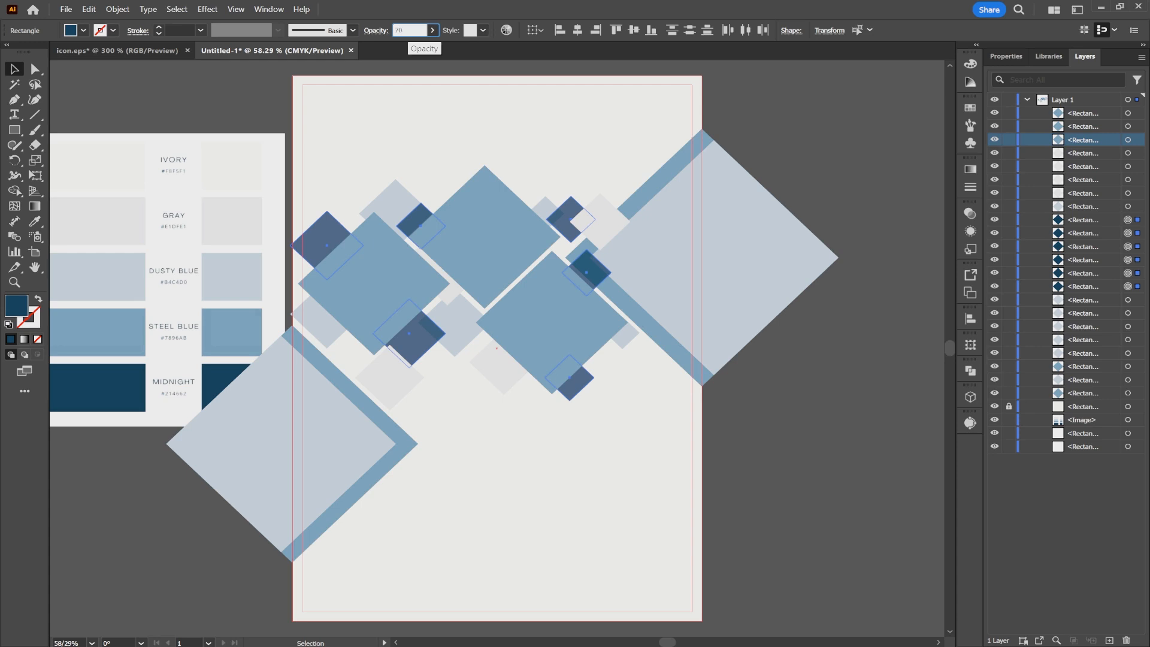
- Copy a small Dusty Blue diamond and a small Midnight diamond from the cluster's right part to beneath the leftmost large Steel Blue diamond
key(Return)
click(783, 108)
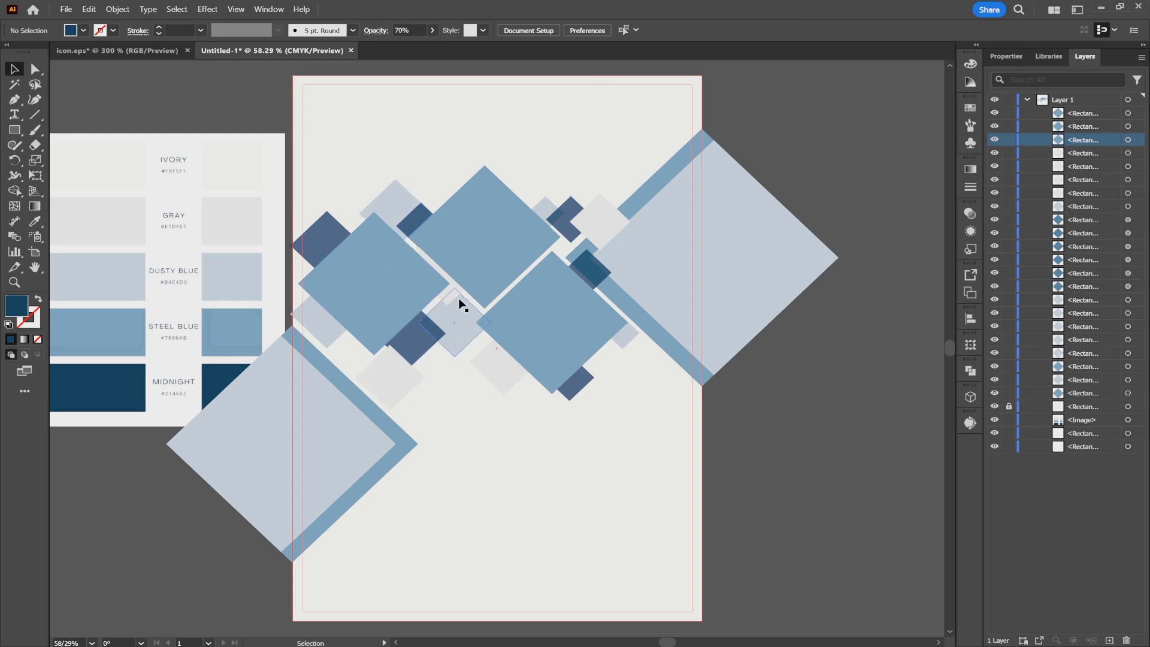
drag(544, 209, 361, 358)
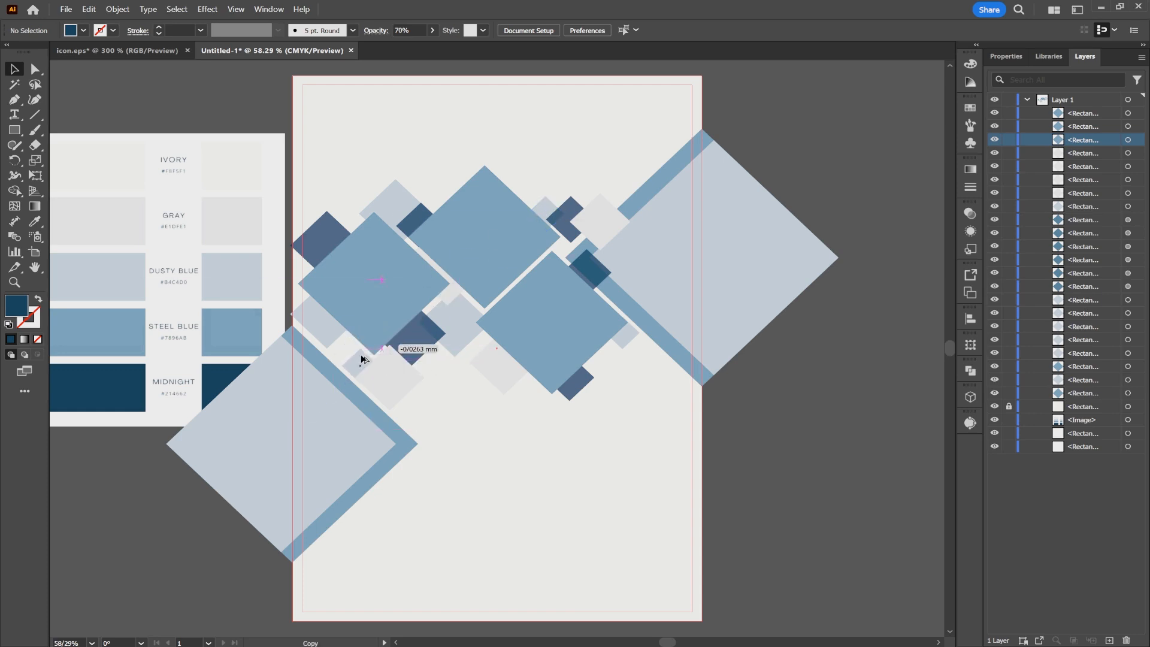
drag(560, 217, 333, 336)
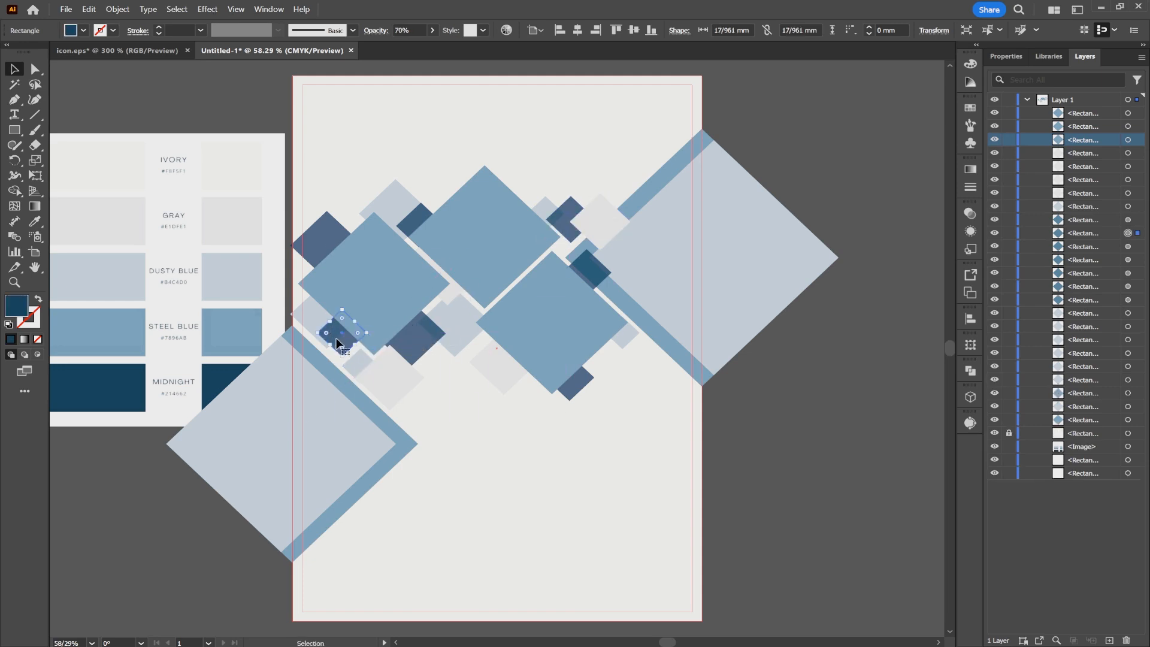
click(826, 160)
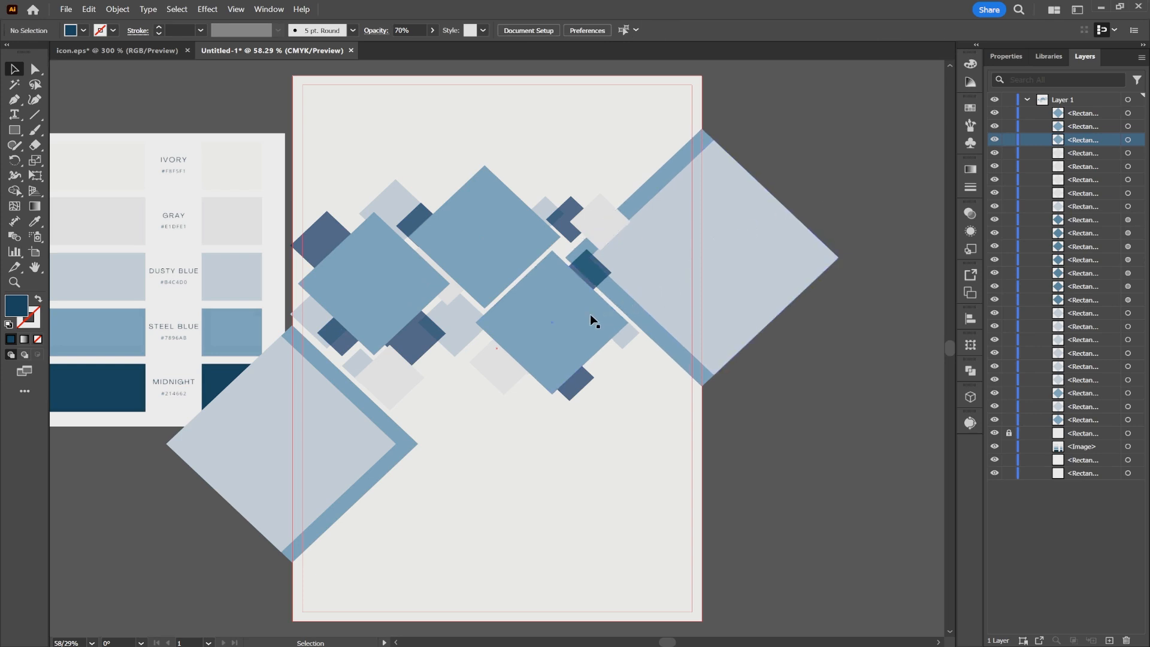
- Set the opacity of the two large Dusty Blue diamonds overhanging the page edges to 70%
click(356, 427)
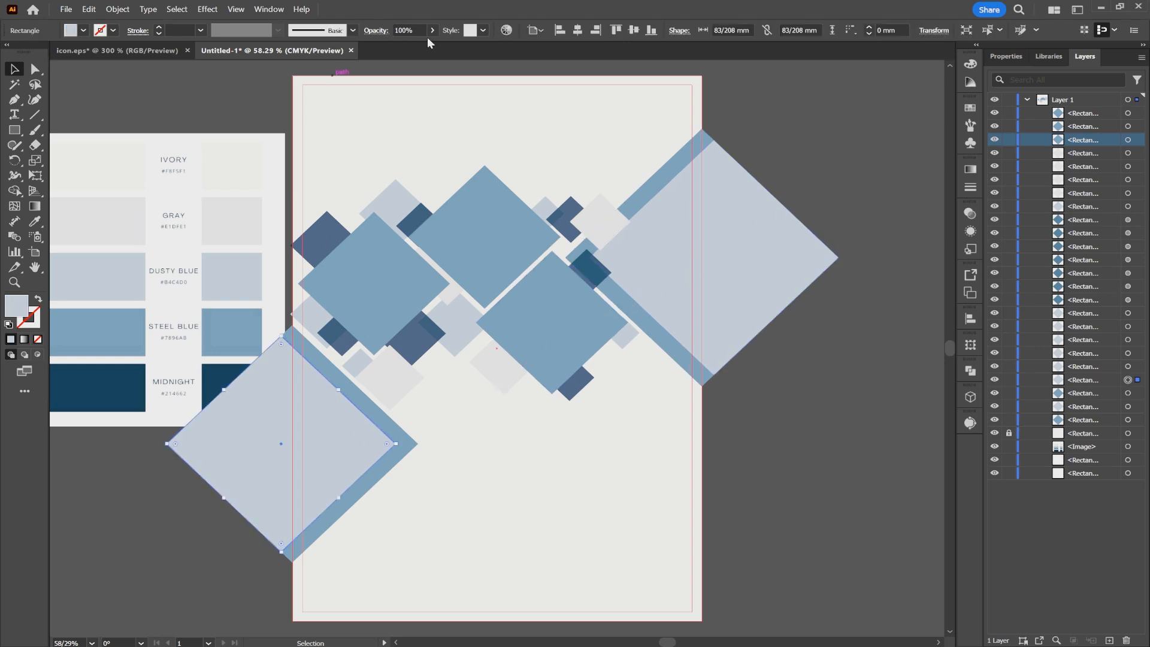
click(410, 30)
text(70)
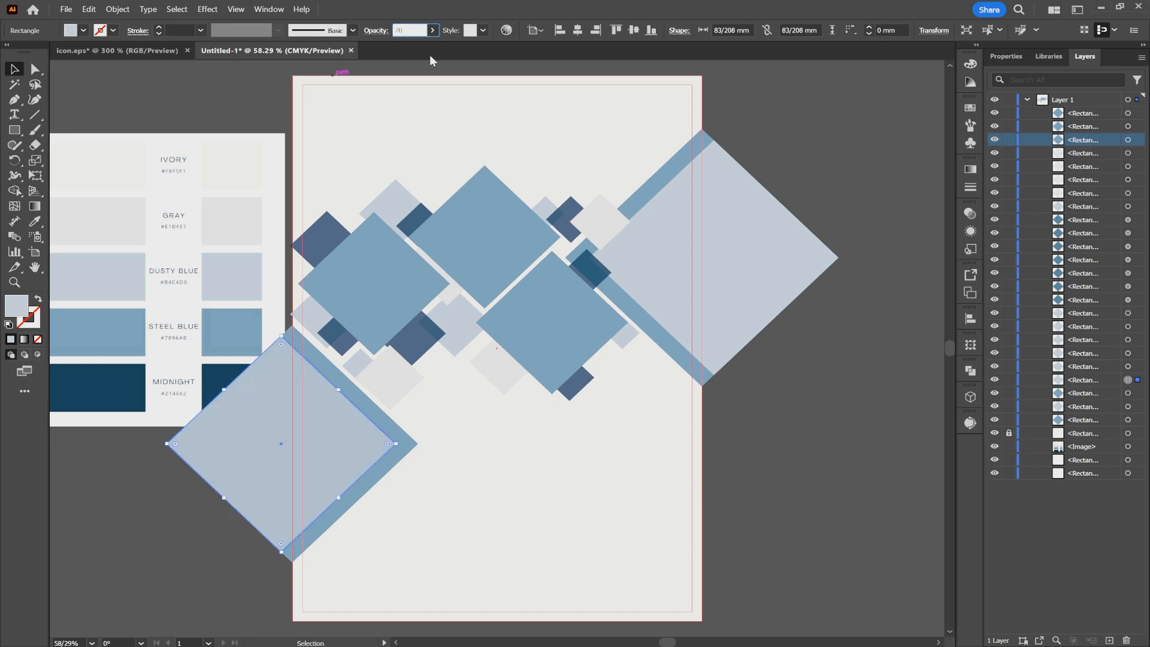
key(Return)
click(675, 211)
click(412, 30)
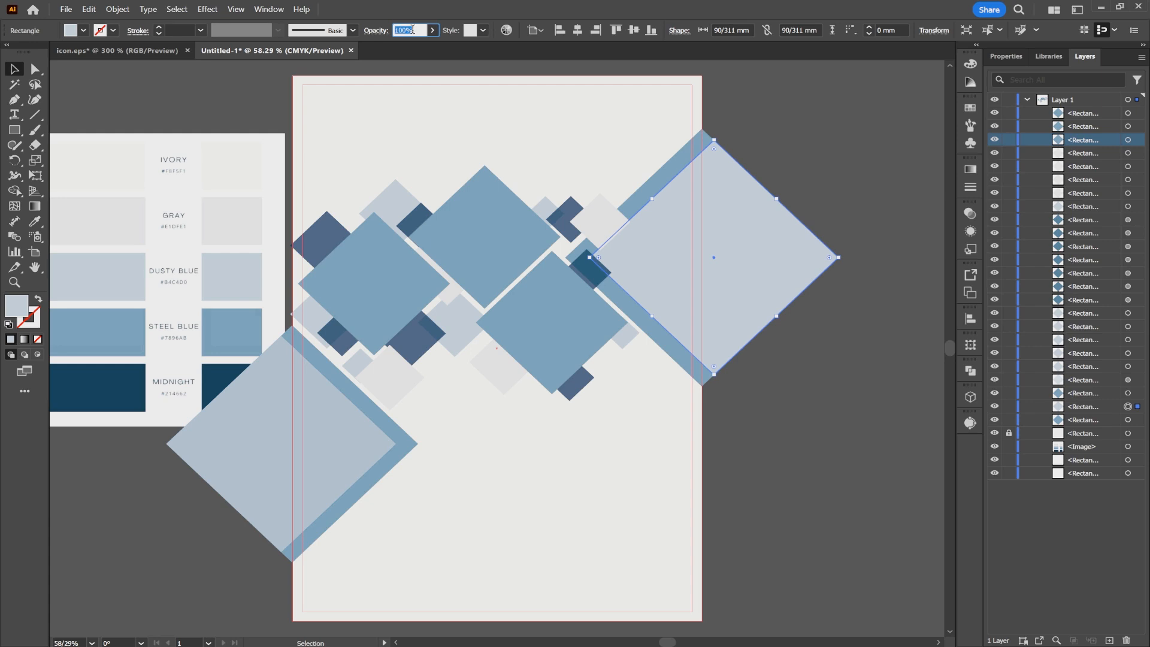
text(70)
key(Return)
click(778, 148)
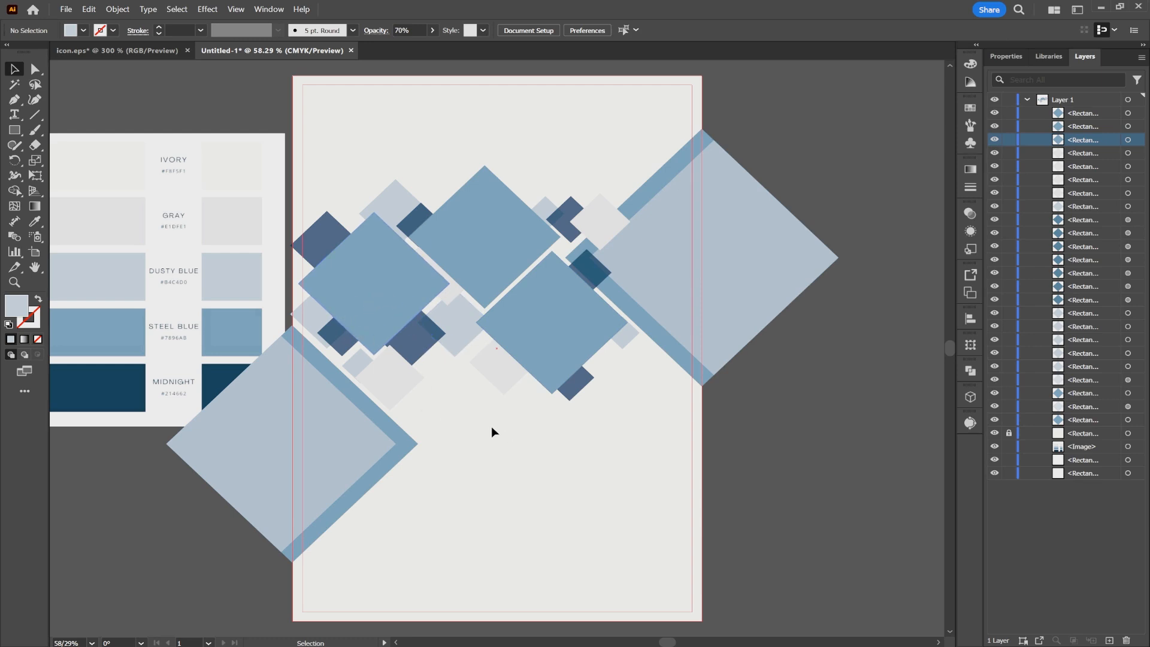
- Place iStock-1211753459.jpg over the leftmost large Steel Blue diamond of the cluster and stack it directly beneath that diamond
key(ctrl+shift+a)
click(376, 267)
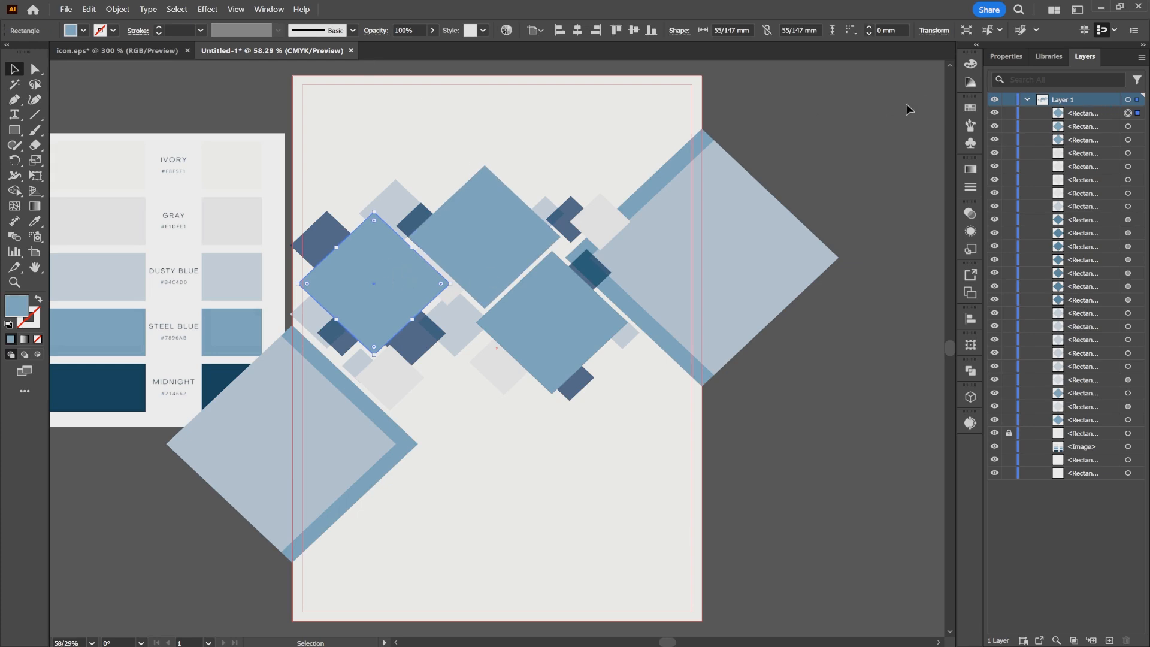
click(66, 9)
click(103, 251)
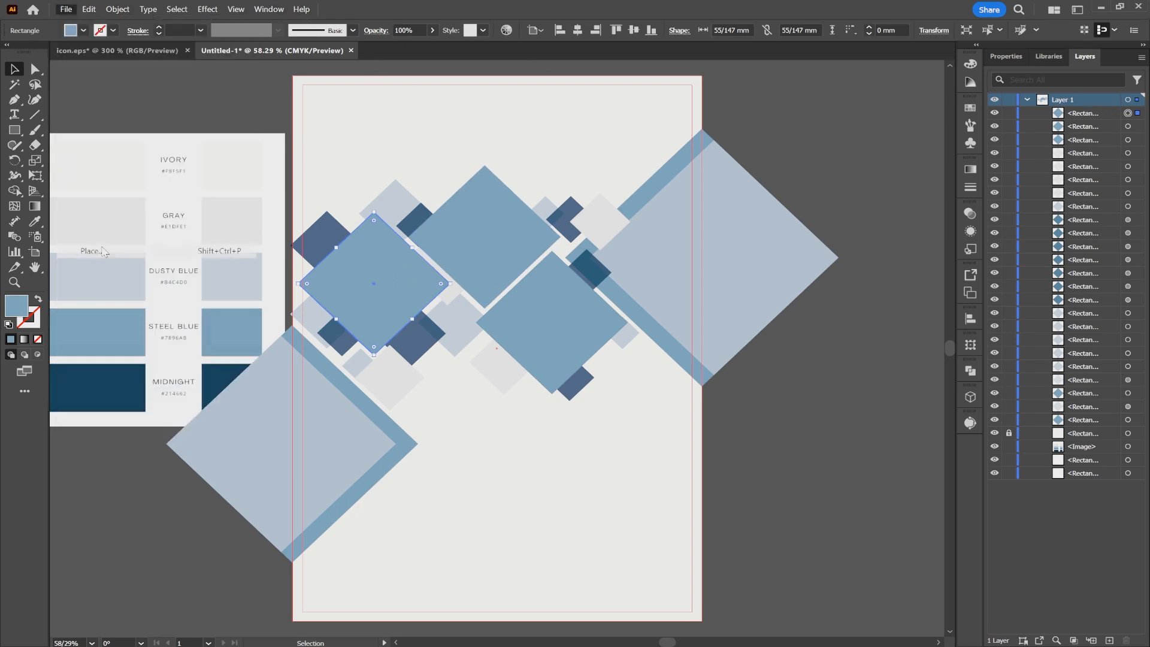
scroll(256, 249, down, 2)
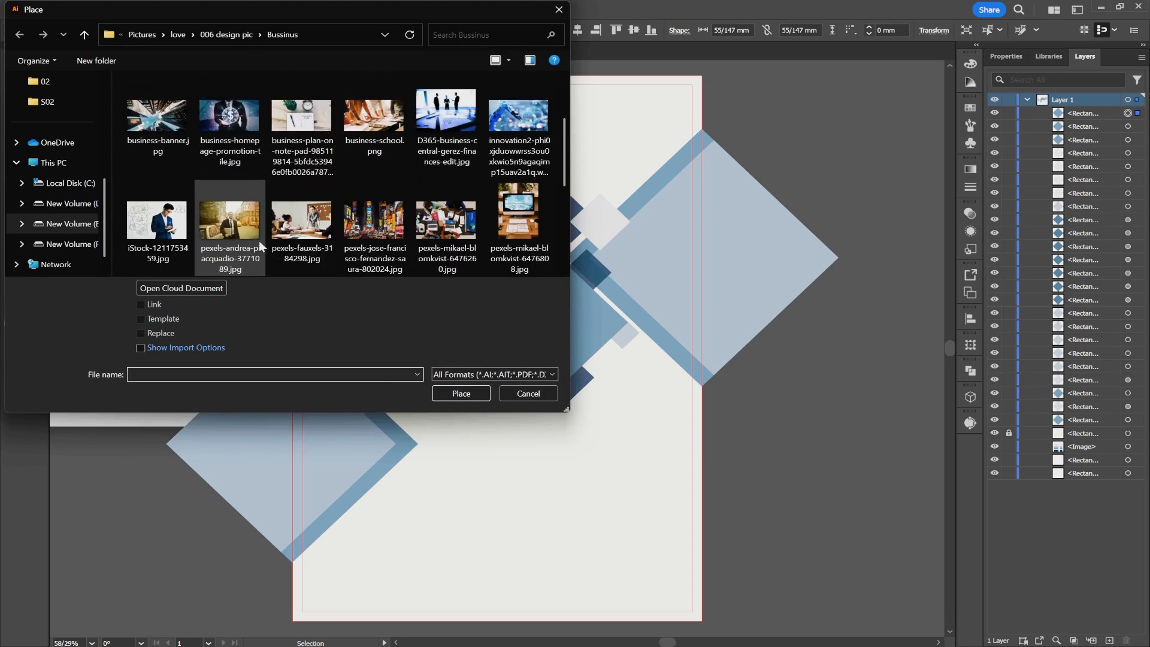
scroll(299, 240, down, 1)
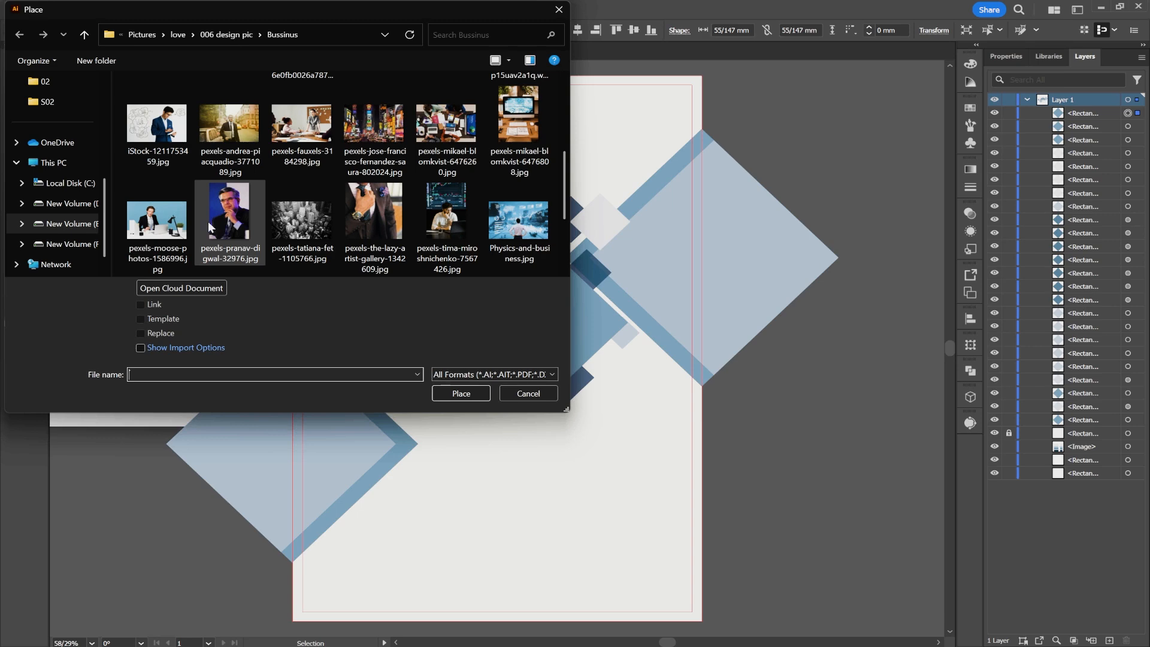
double_click(172, 141)
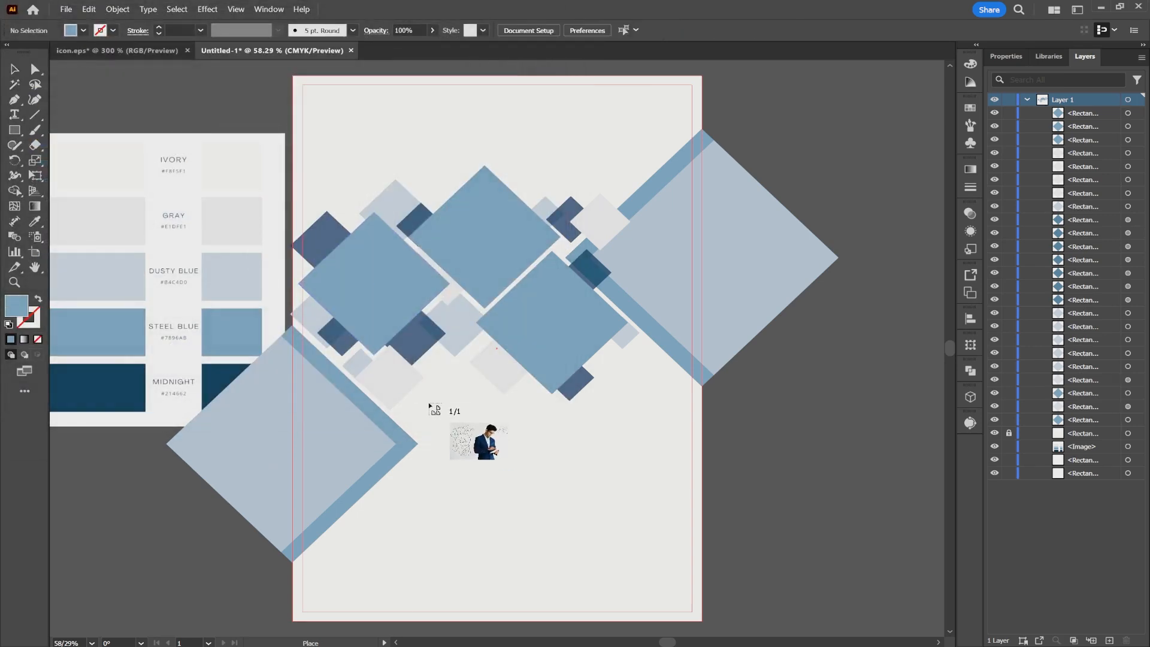
drag(288, 212, 518, 358)
drag(459, 334, 392, 334)
drag(1094, 115, 1086, 132)
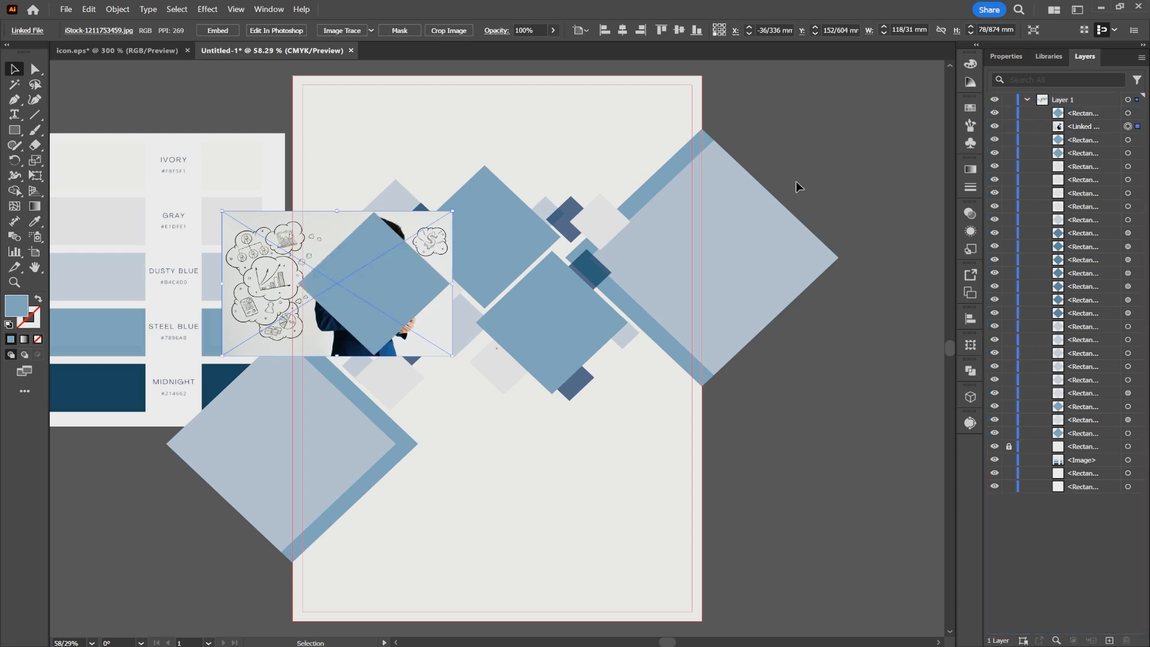
- Clip the placed businessman photo with the leftmost Steel Blue diamond and adjust the photo's position inside the mask
shift+click(389, 267)
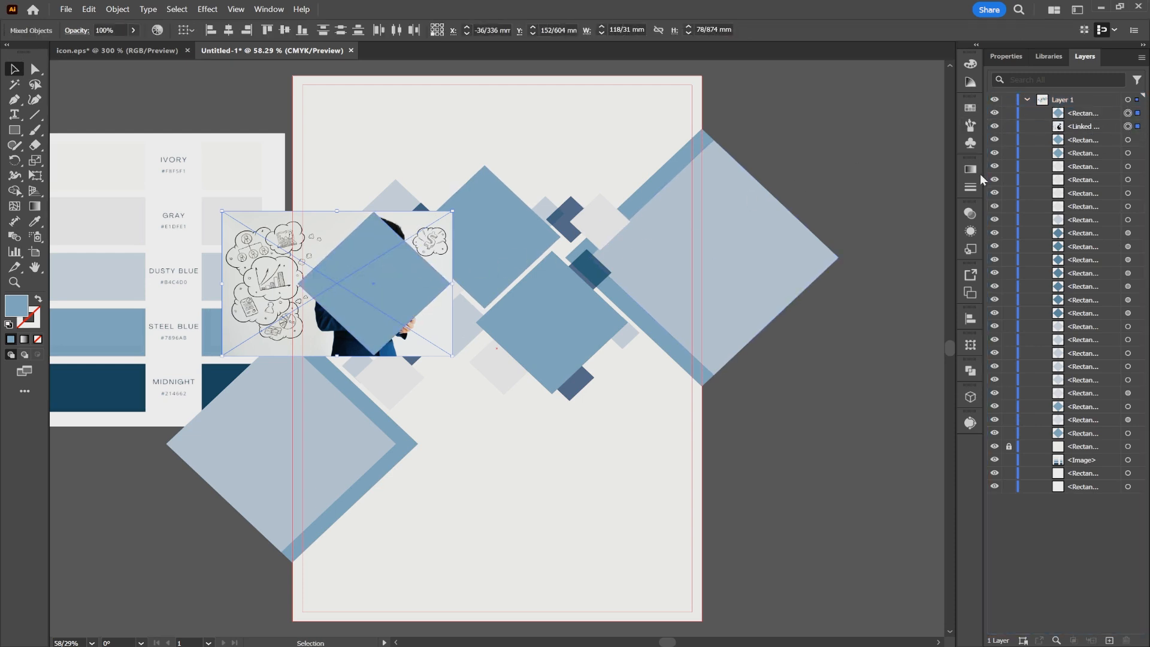
right_click(417, 275)
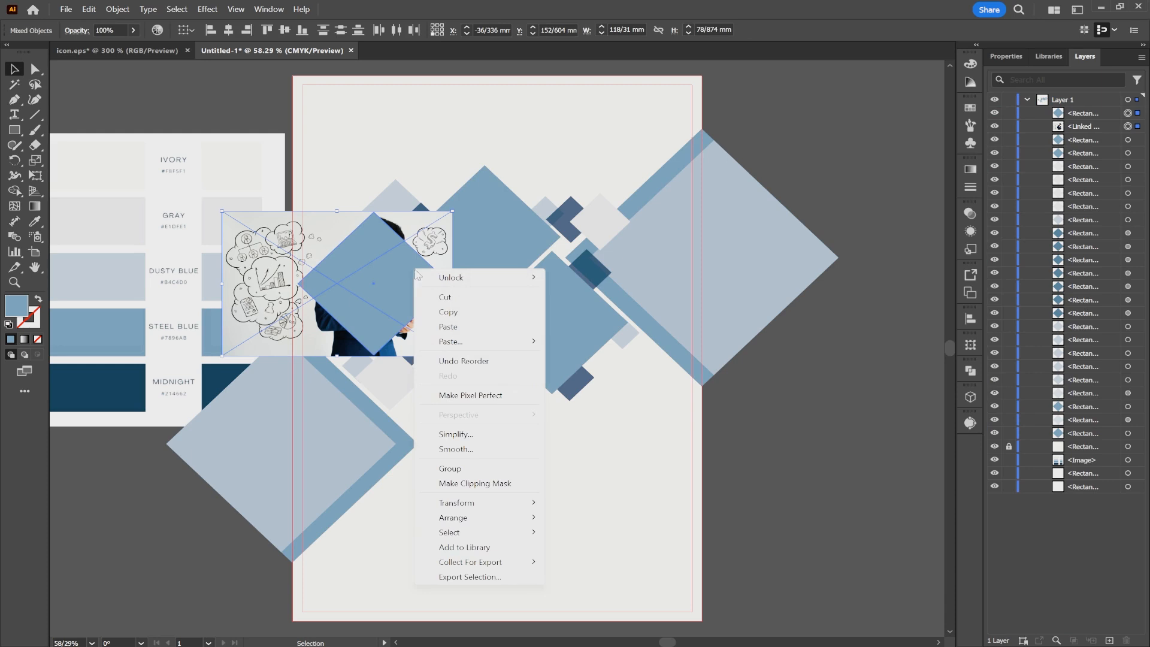
click(480, 484)
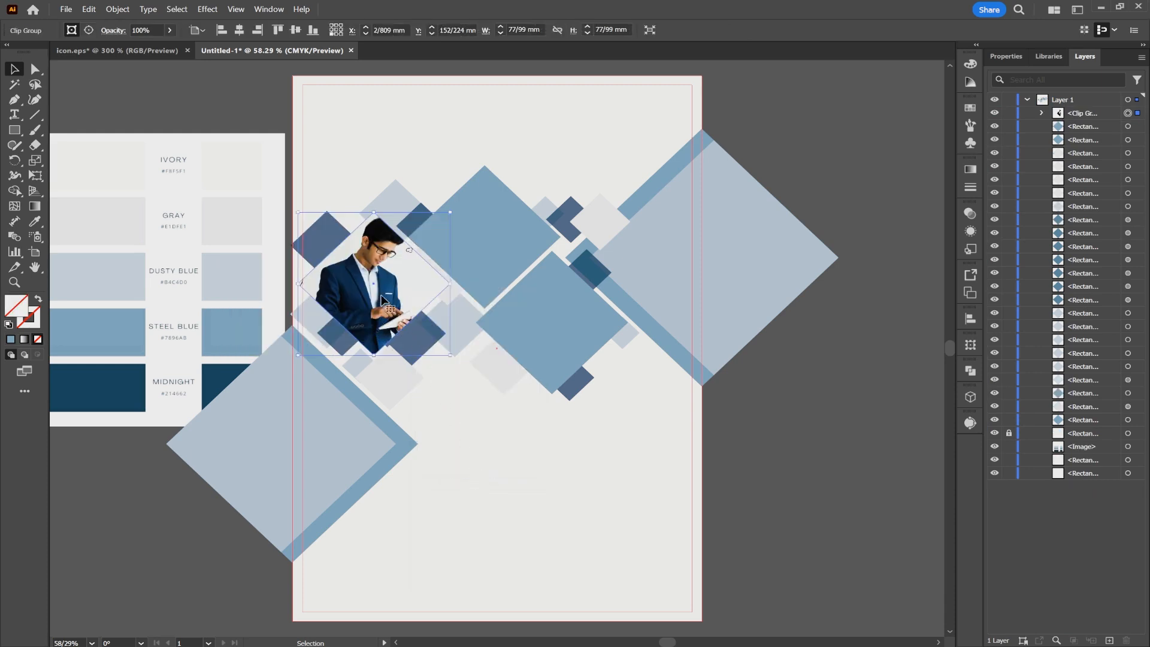
double_click(382, 299)
mouse_move(383, 299)
mouse_down()
mouse_move(409, 293)
mouse_move(380, 289)
mouse_up()
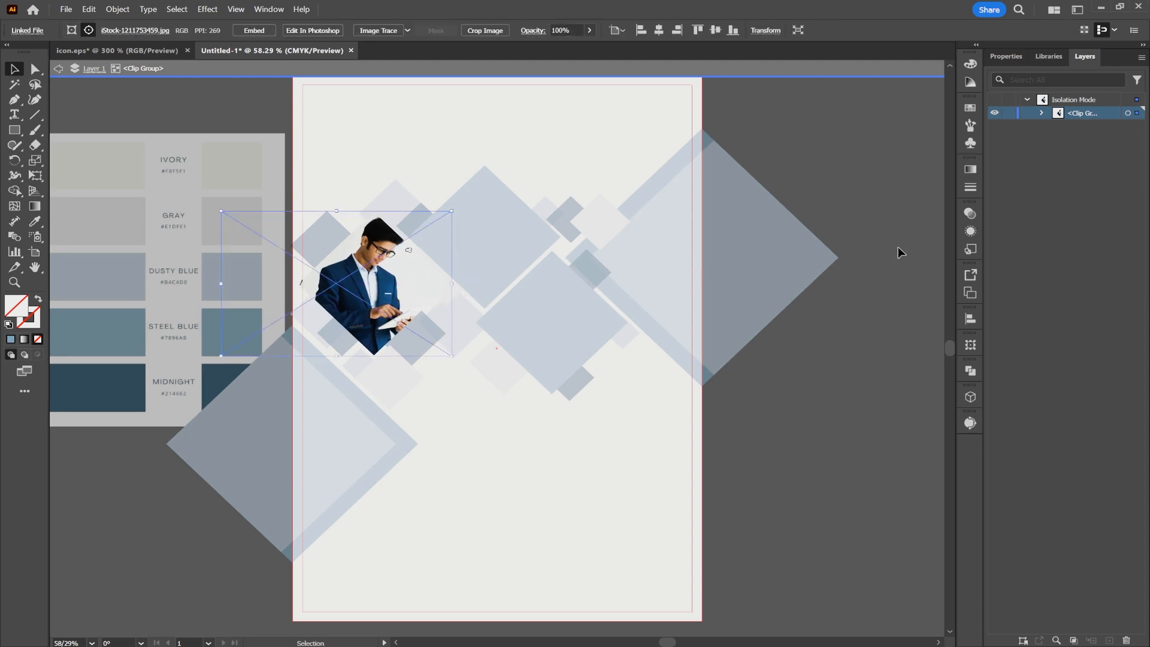
click(897, 246)
- Add a Drop Shadow to the clipped businessman photo with 2 mm X offset, 1 mm Y offset and 1 mm blur
click(400, 296)
double_click(460, 113)
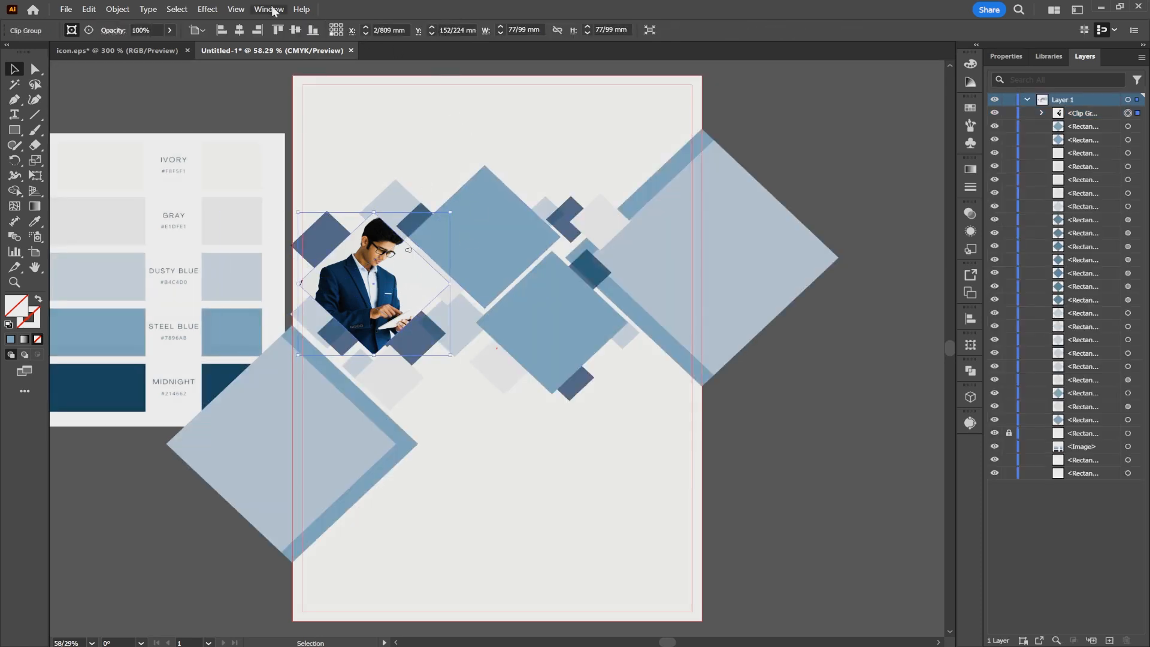
click(207, 9)
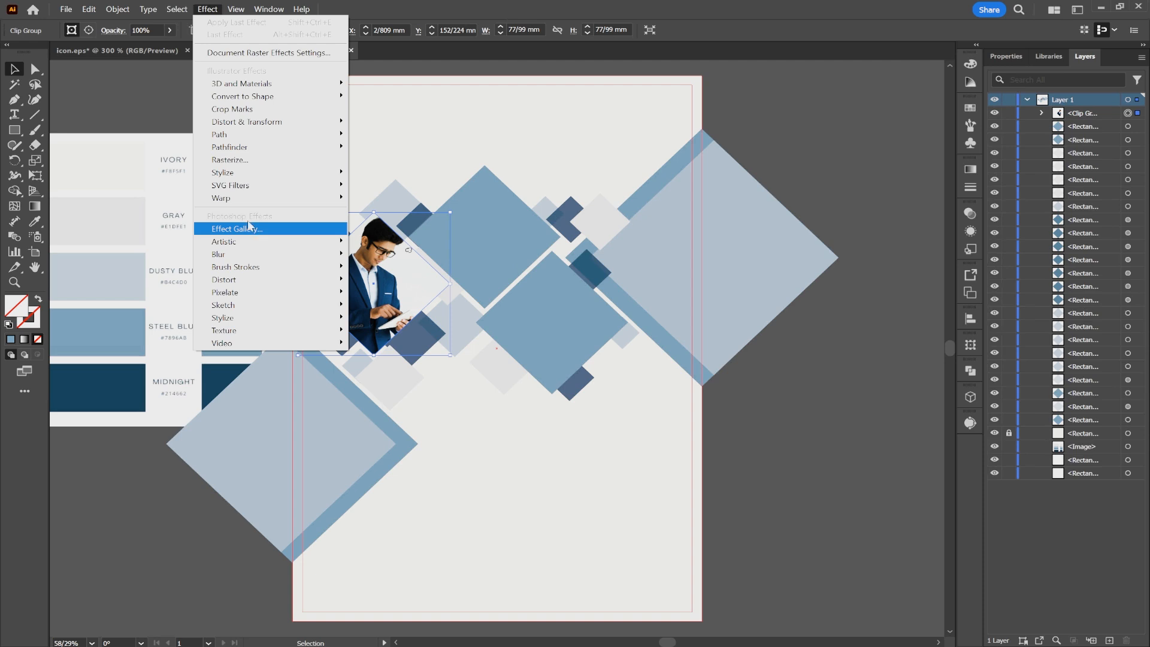
mouse_move(247, 177)
click(378, 175)
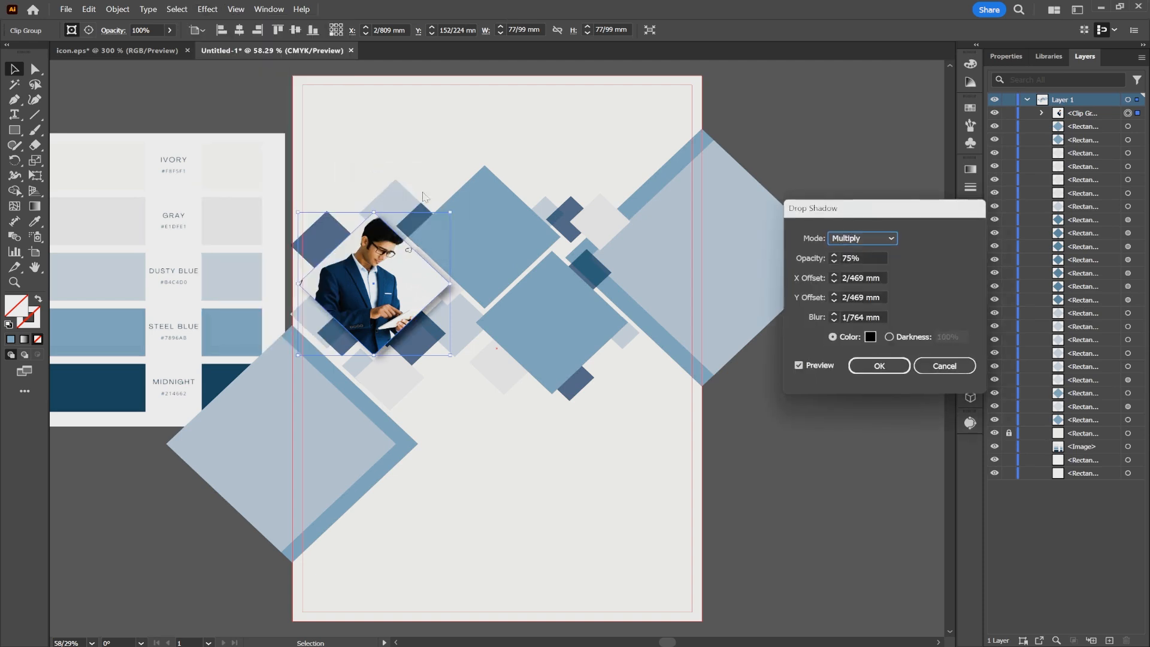
double_click(860, 279)
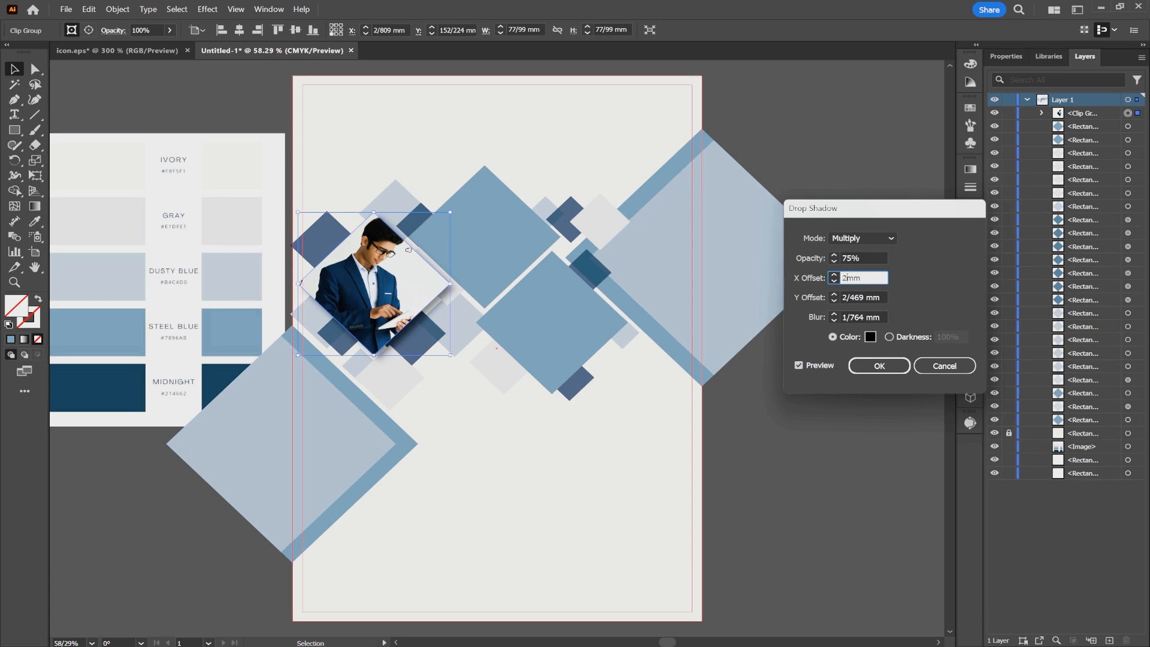
key(Tab)
text(1)
key(Tab)
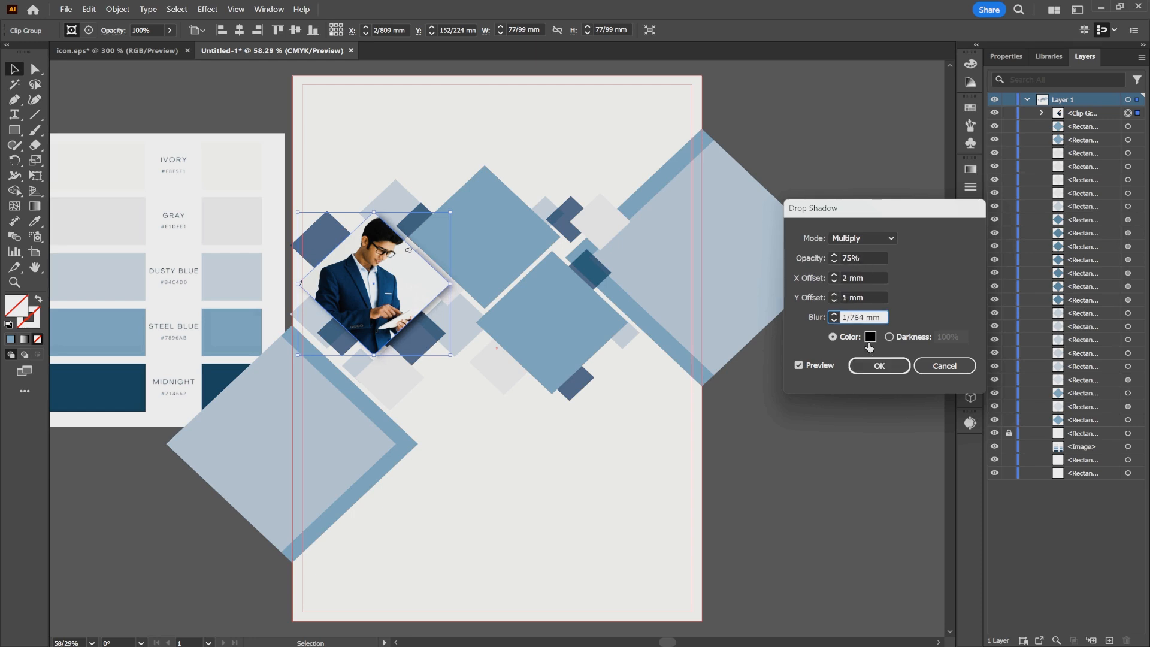
click(855, 298)
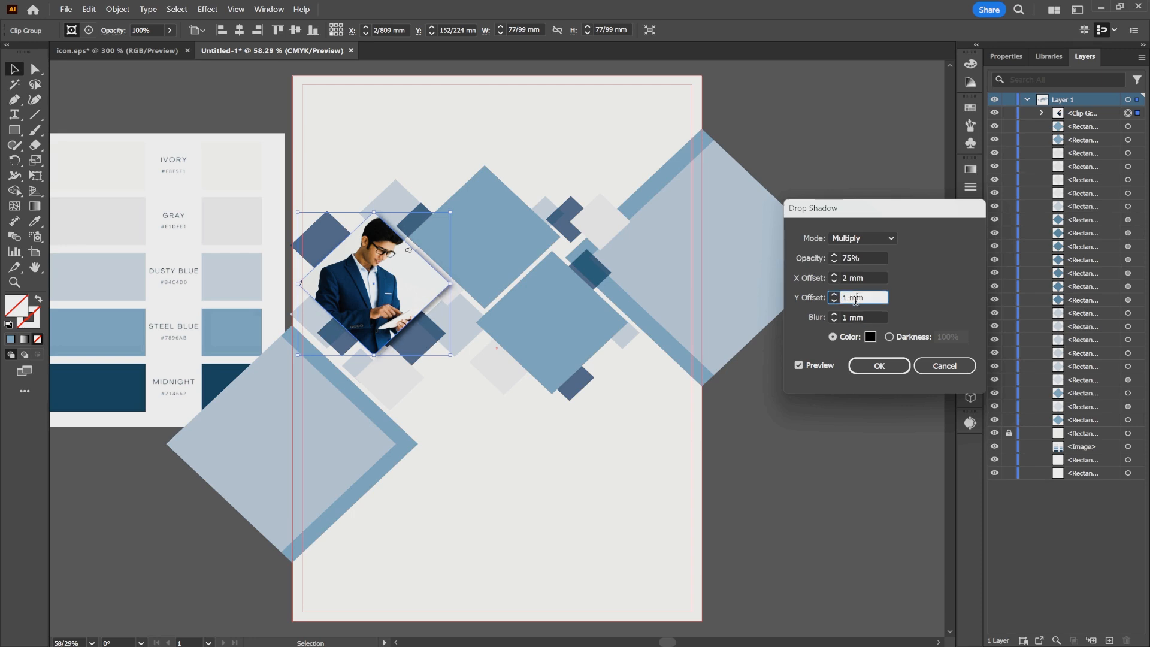
click(879, 363)
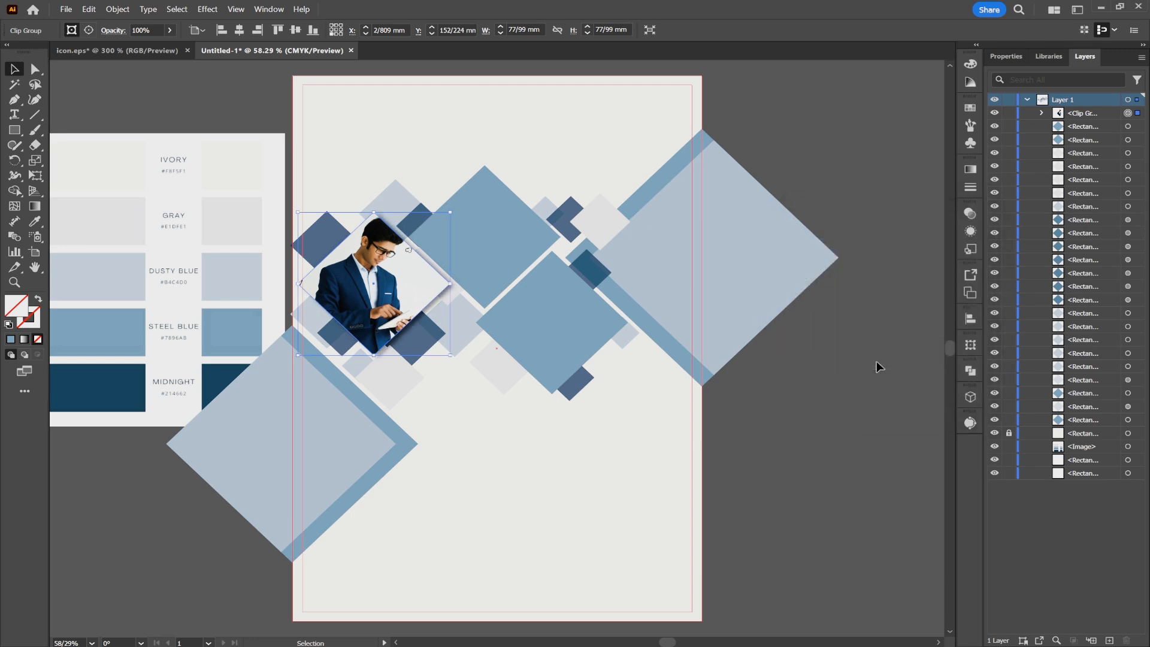
click(810, 368)
- Place business-school.png over the upper large Steel Blue diamond and stack it directly beneath that diamond
click(514, 247)
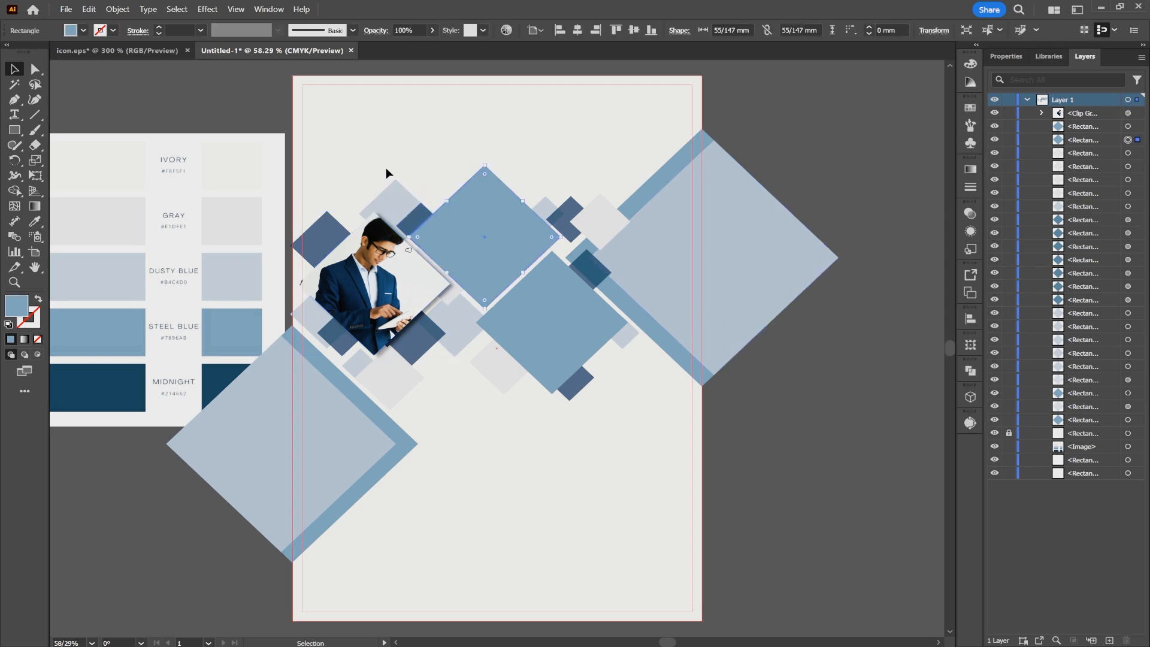
click(67, 11)
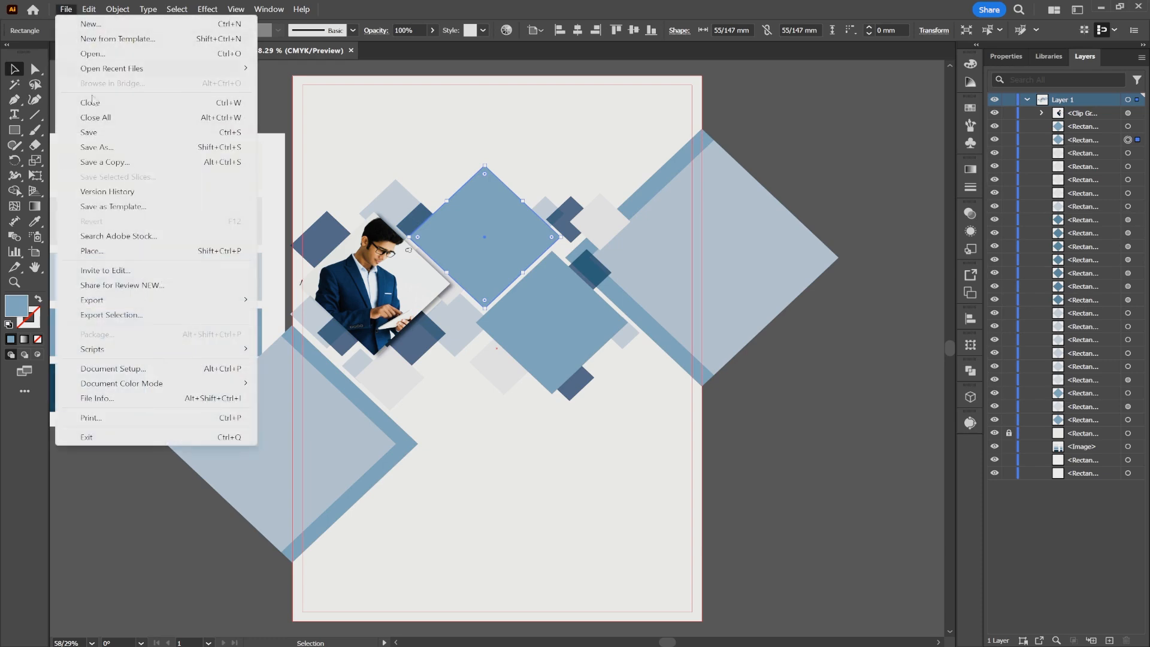
click(132, 249)
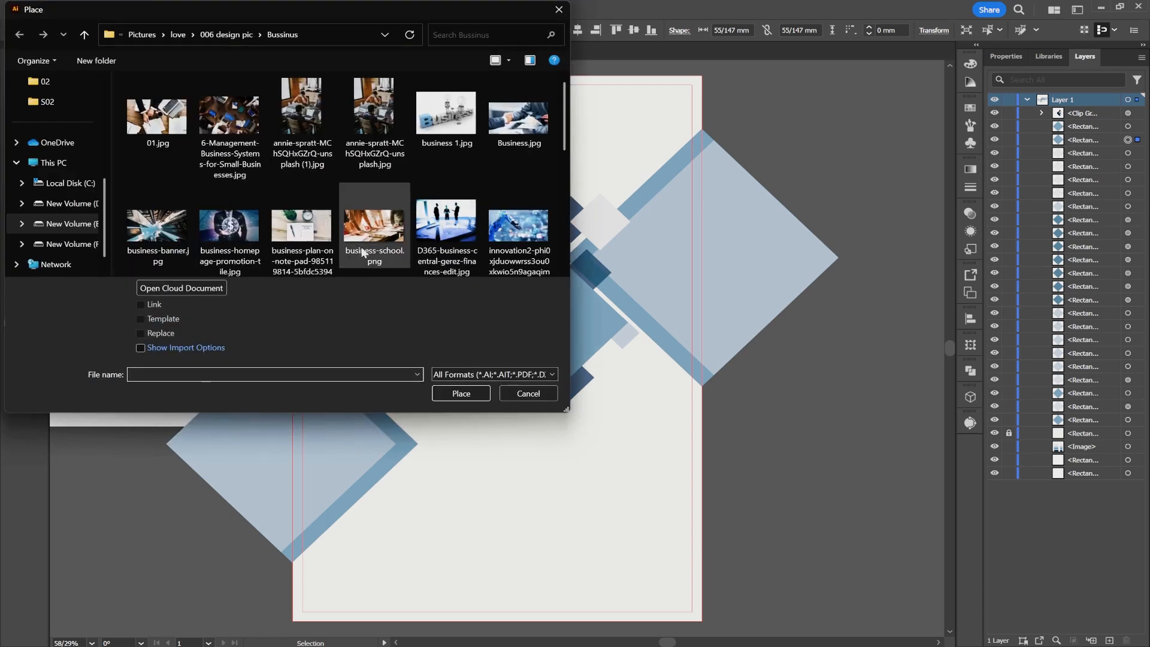
double_click(371, 247)
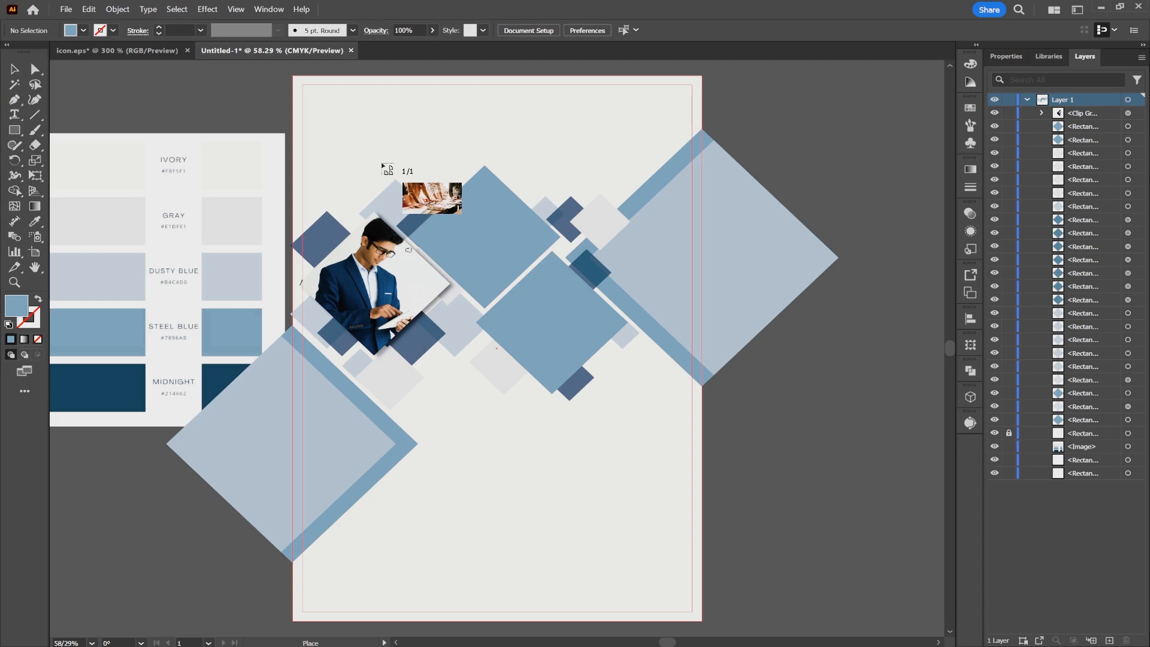
drag(367, 163, 640, 307)
drag(1089, 114, 1089, 163)
- Clip the business-school photo with the upper Steel Blue diamond and apply the same Drop Shadow to the clip group
shift+click(1138, 141)
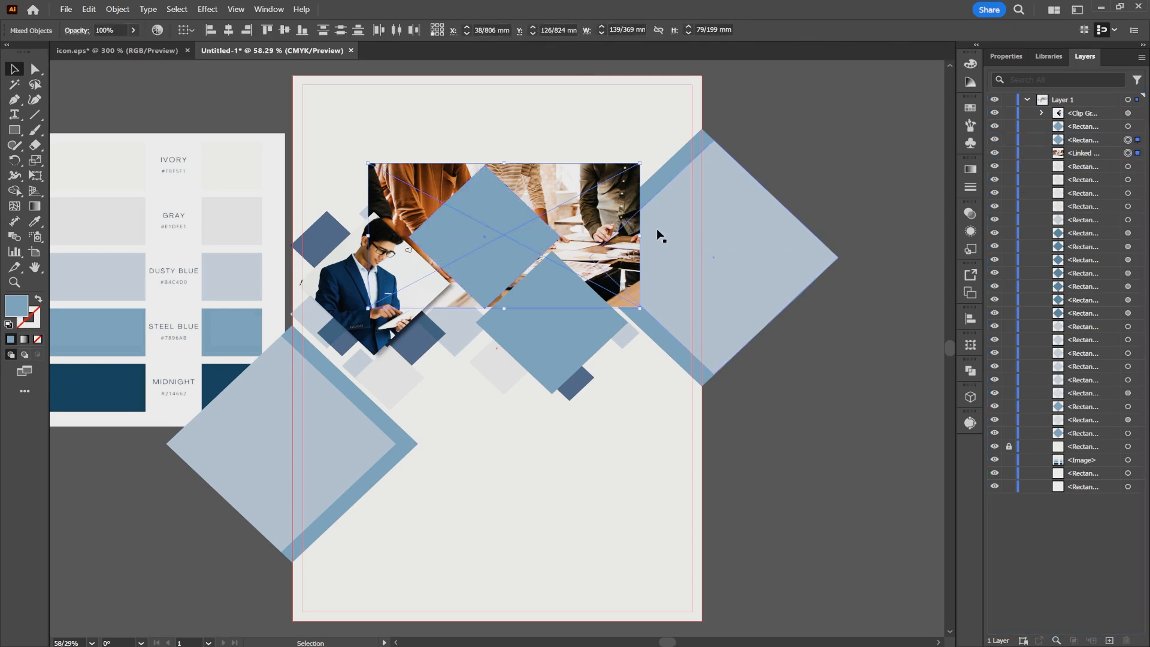
right_click(486, 213)
click(552, 429)
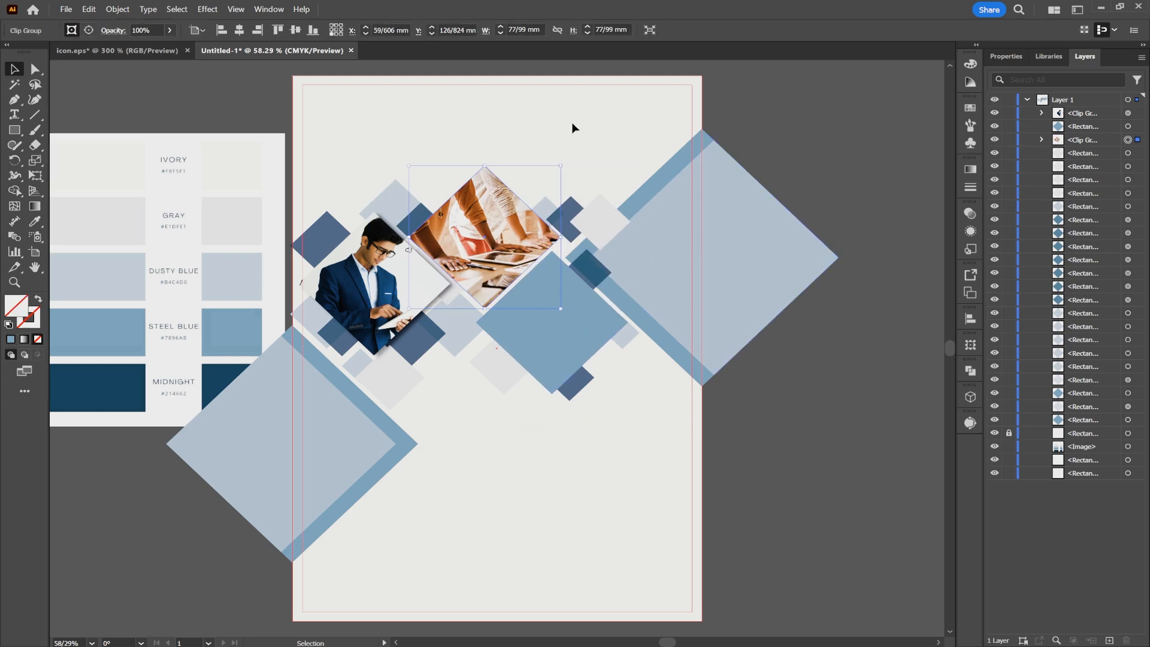
click(207, 9)
click(215, 22)
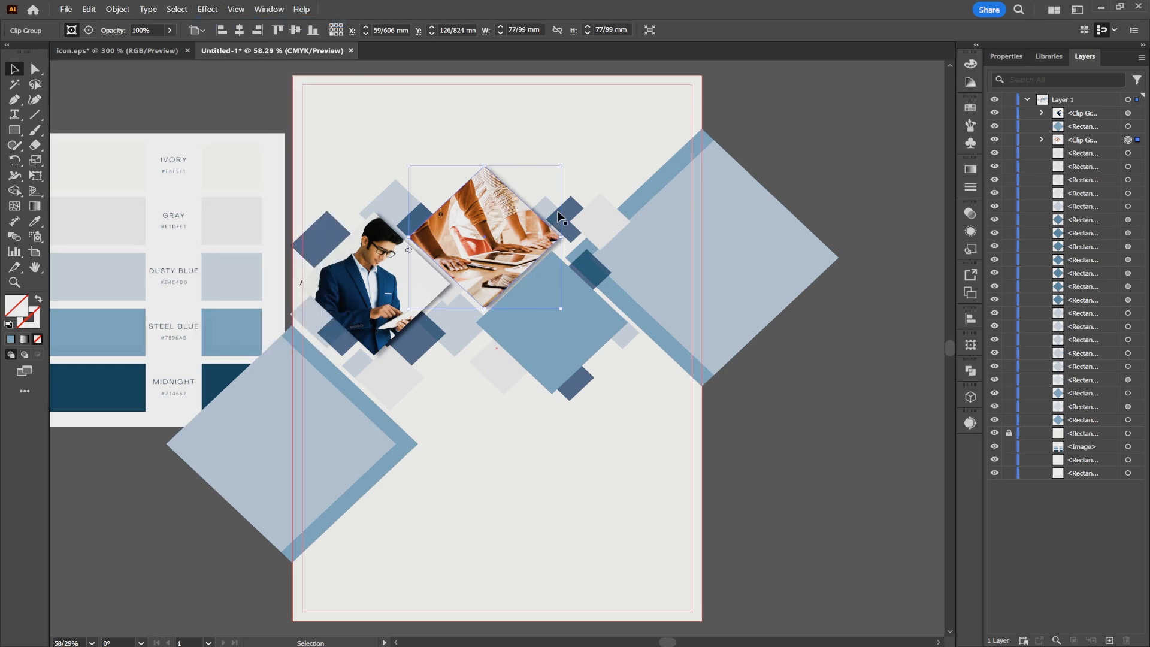
click(792, 142)
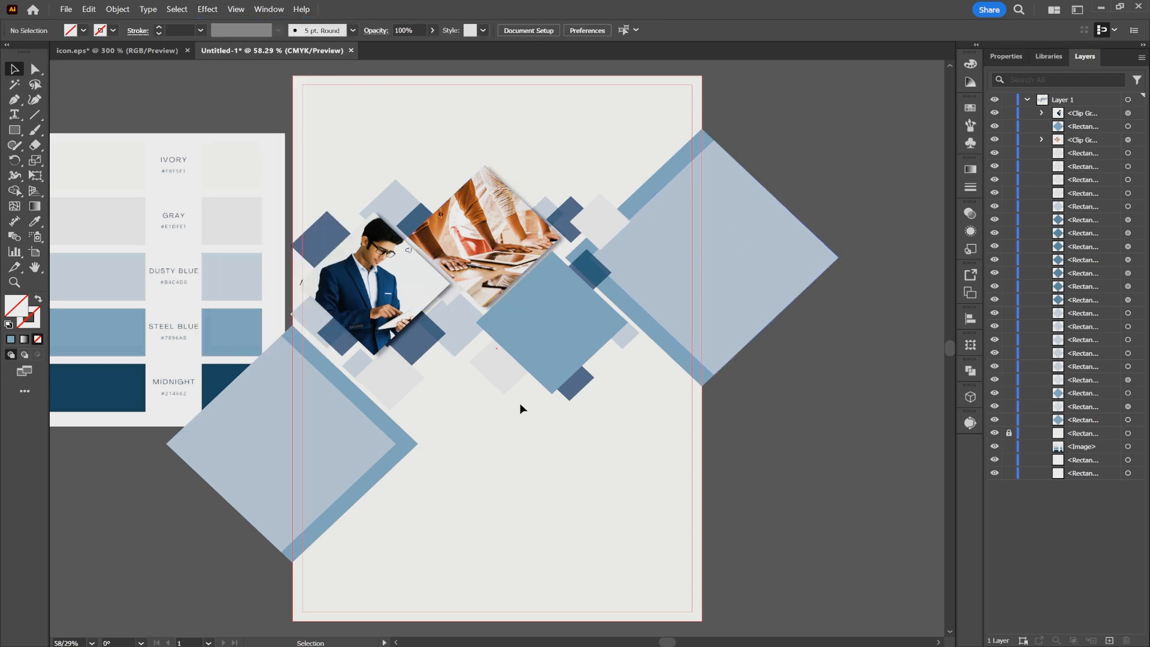
- Place pexels-mikael-blomkvist-6476260.jpg over the lower-right Steel Blue diamond at about 123 by 82 mm and stack it directly beneath that diamond
click(546, 336)
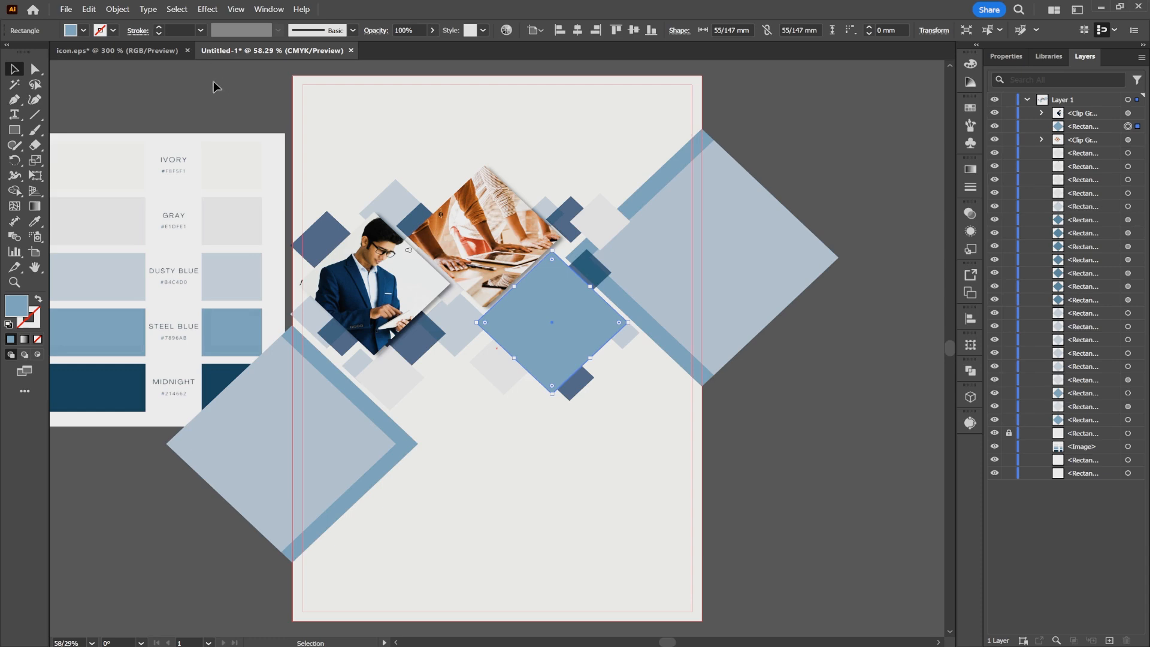
click(65, 9)
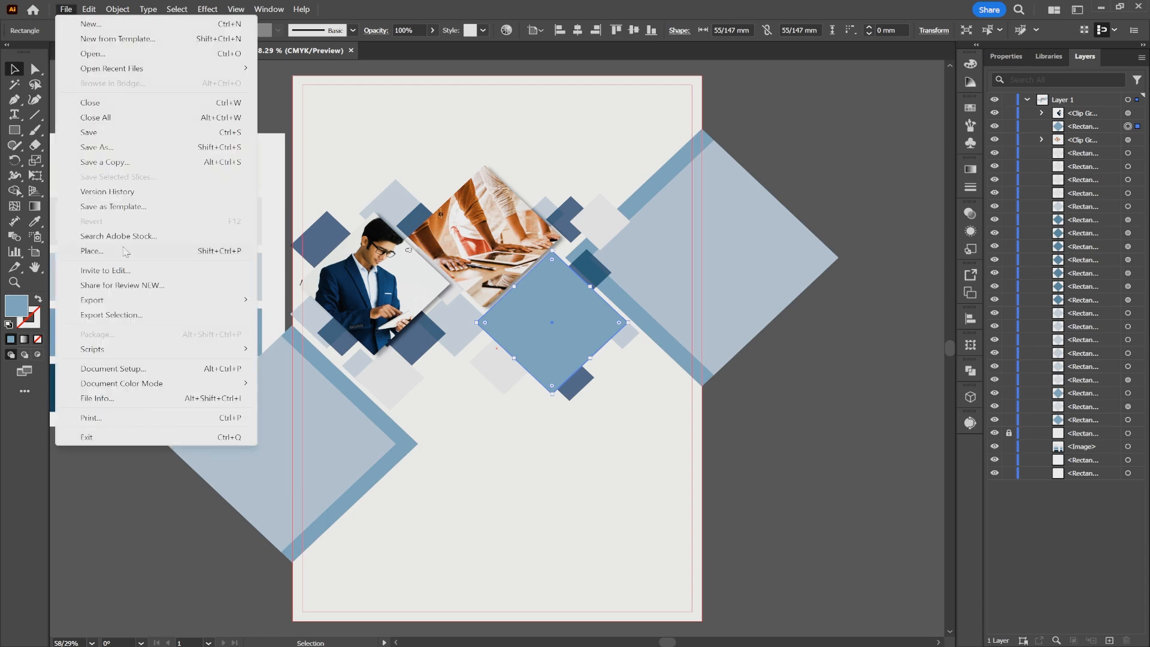
click(91, 251)
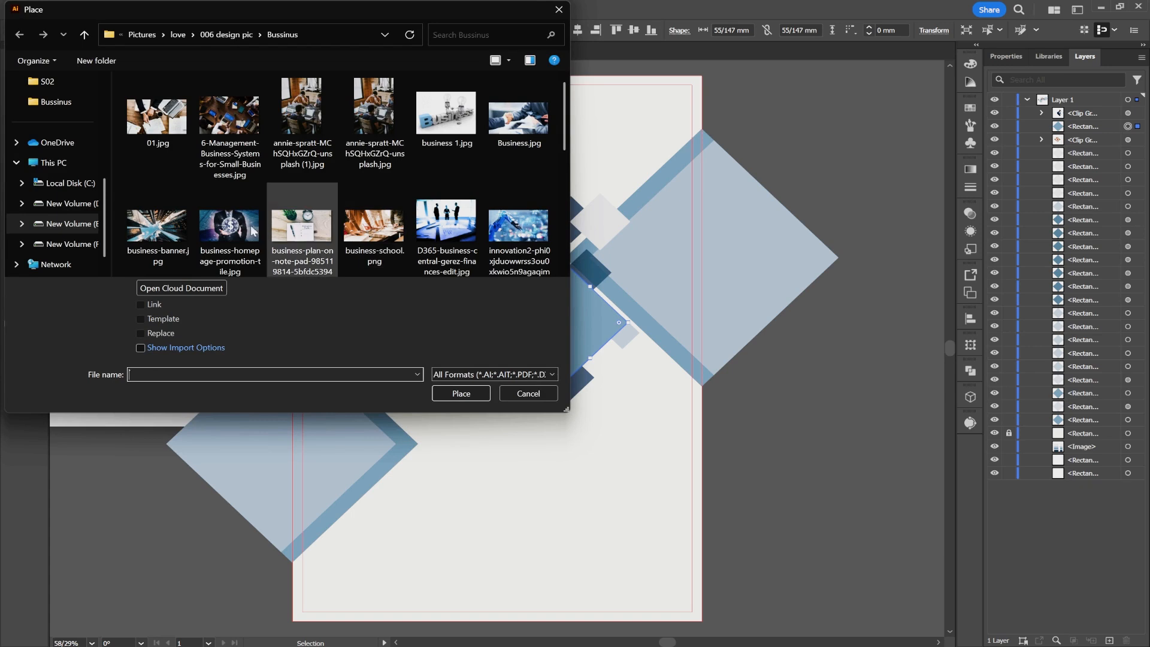
scroll(429, 246, down, 2)
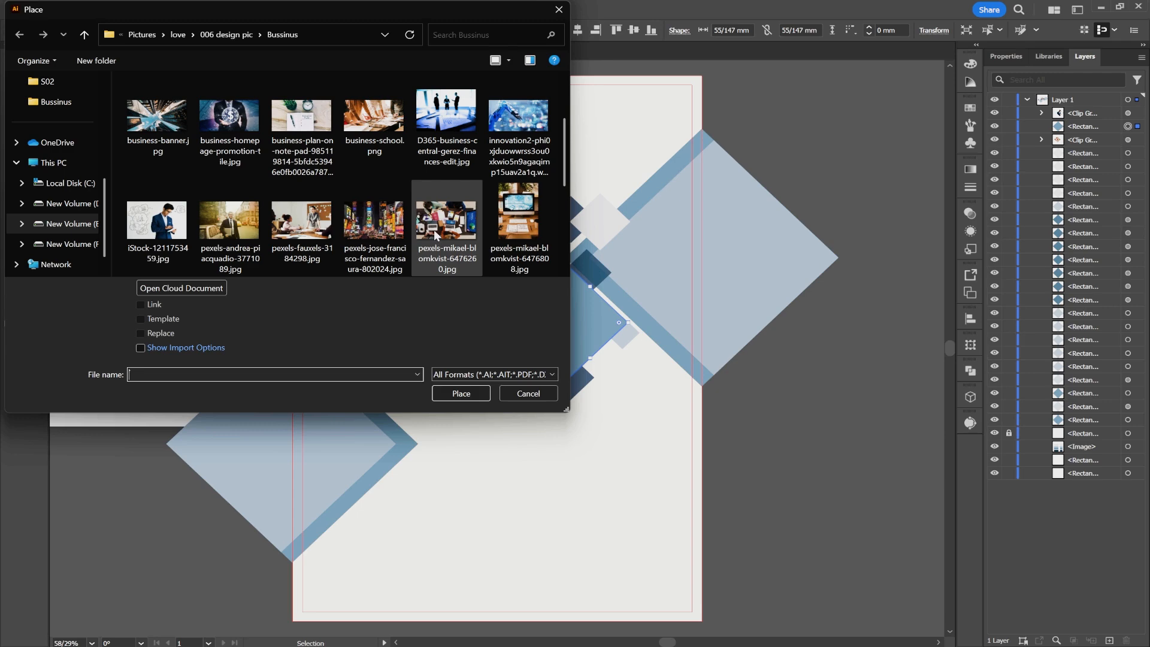
double_click(434, 233)
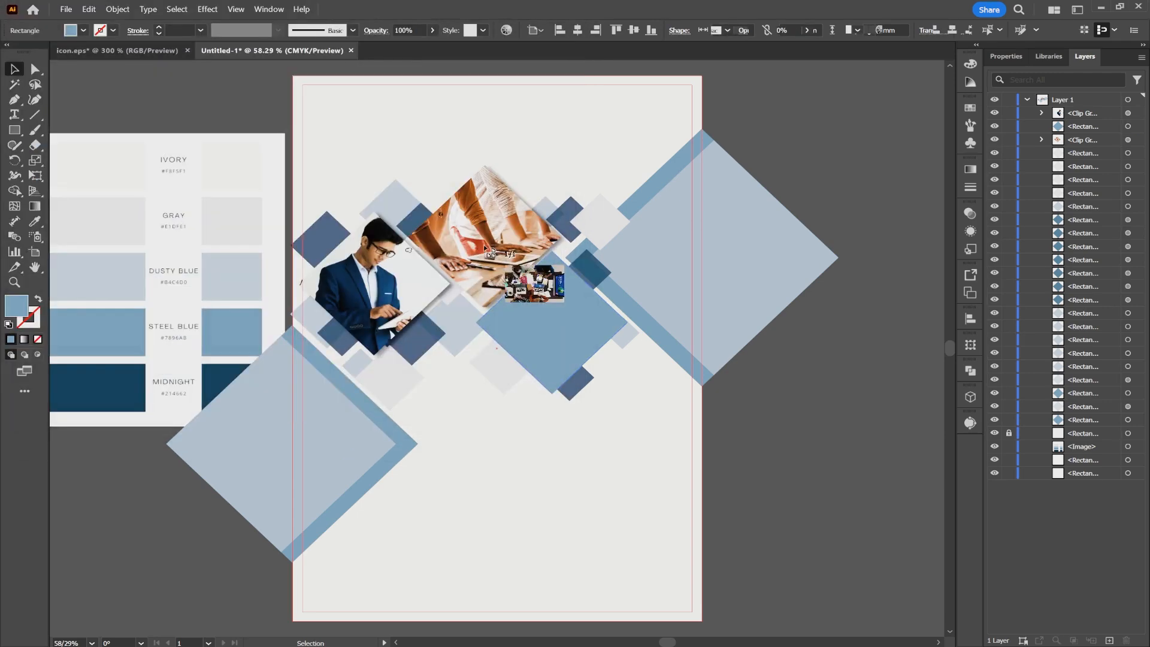
drag(477, 252, 705, 395)
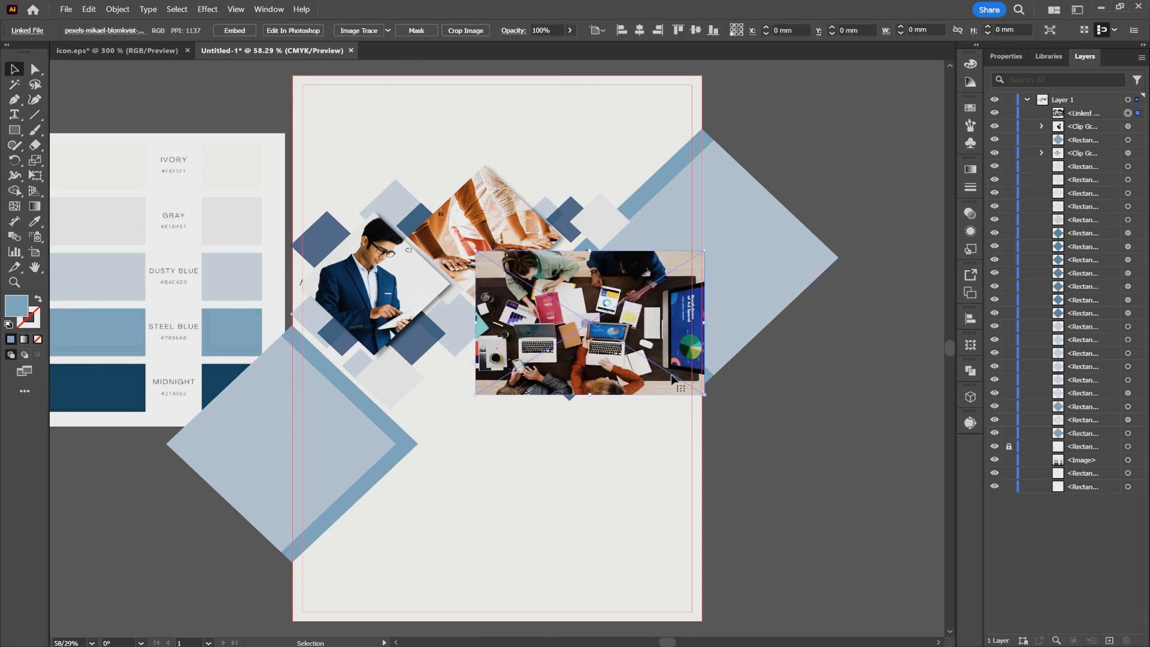
drag(648, 366, 616, 366)
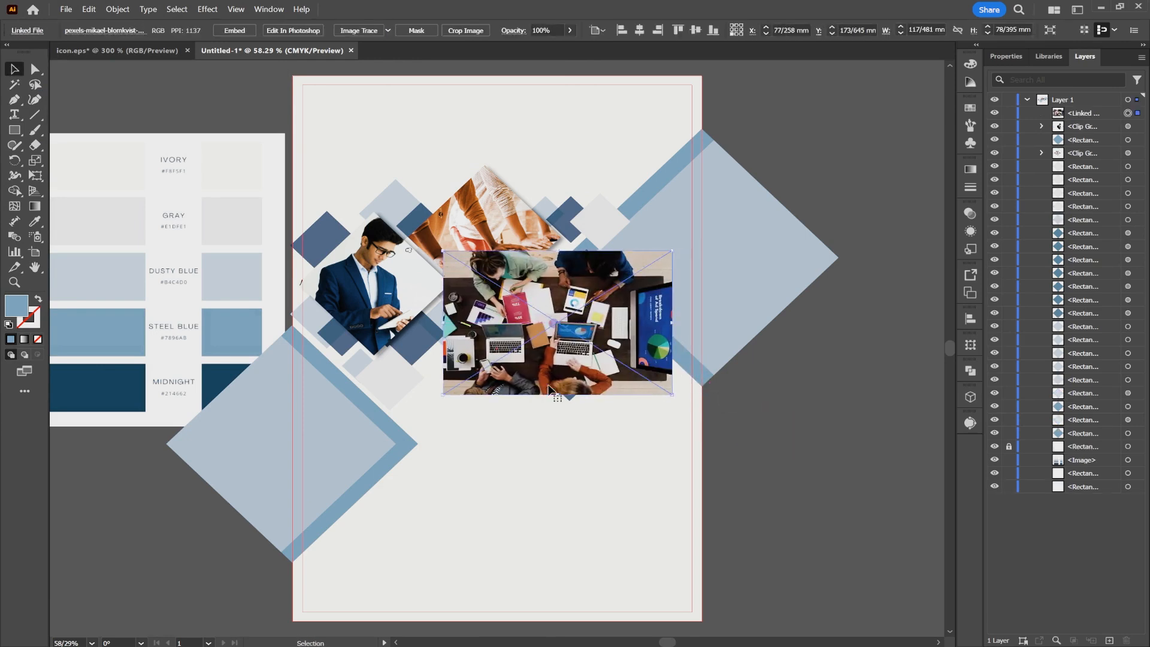
drag(559, 397, 559, 401)
drag(1089, 120, 1085, 147)
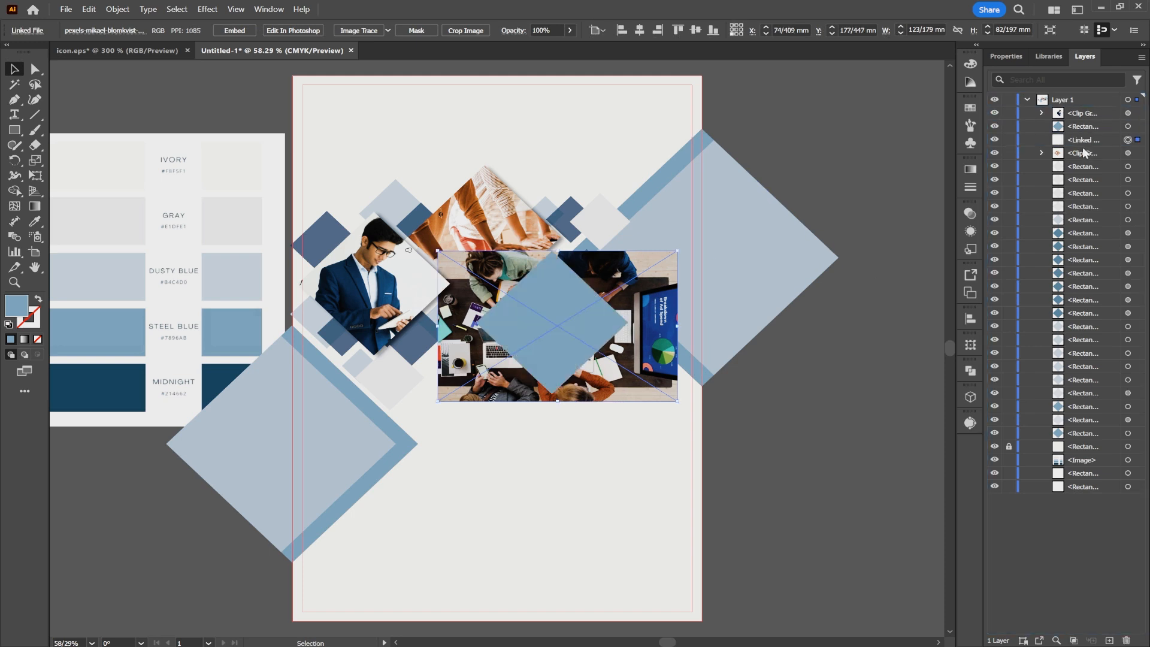
- Clip the placed meeting photo with its Steel Blue diamond and apply the same Drop Shadow to the clip group
shift+click(569, 306)
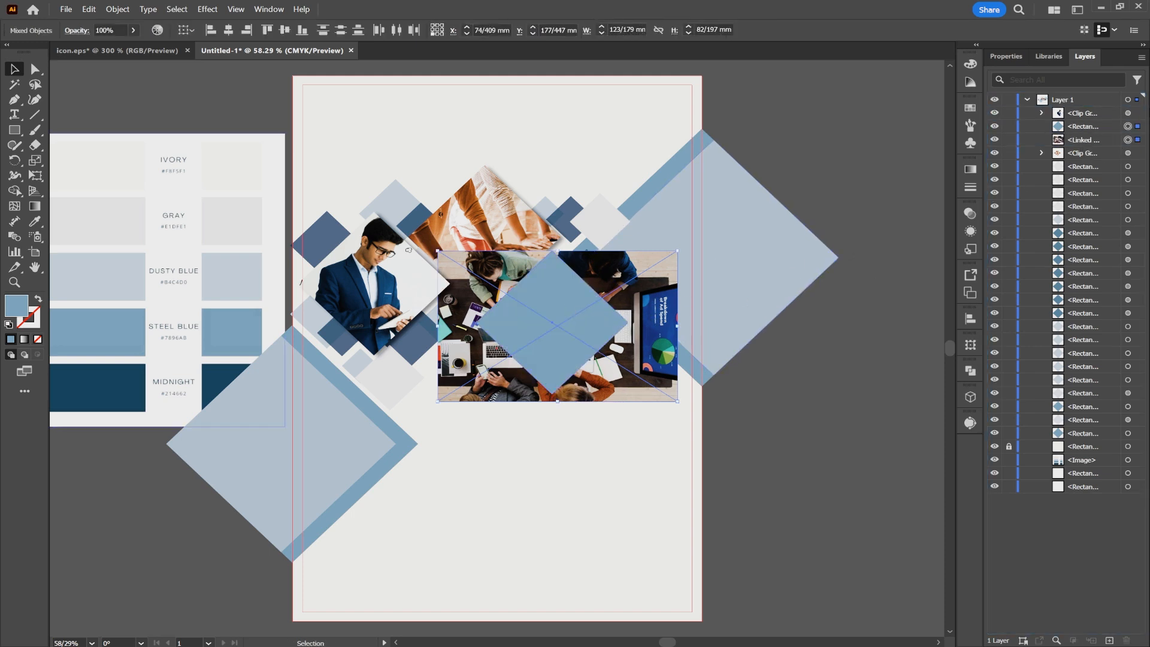
right_click(559, 305)
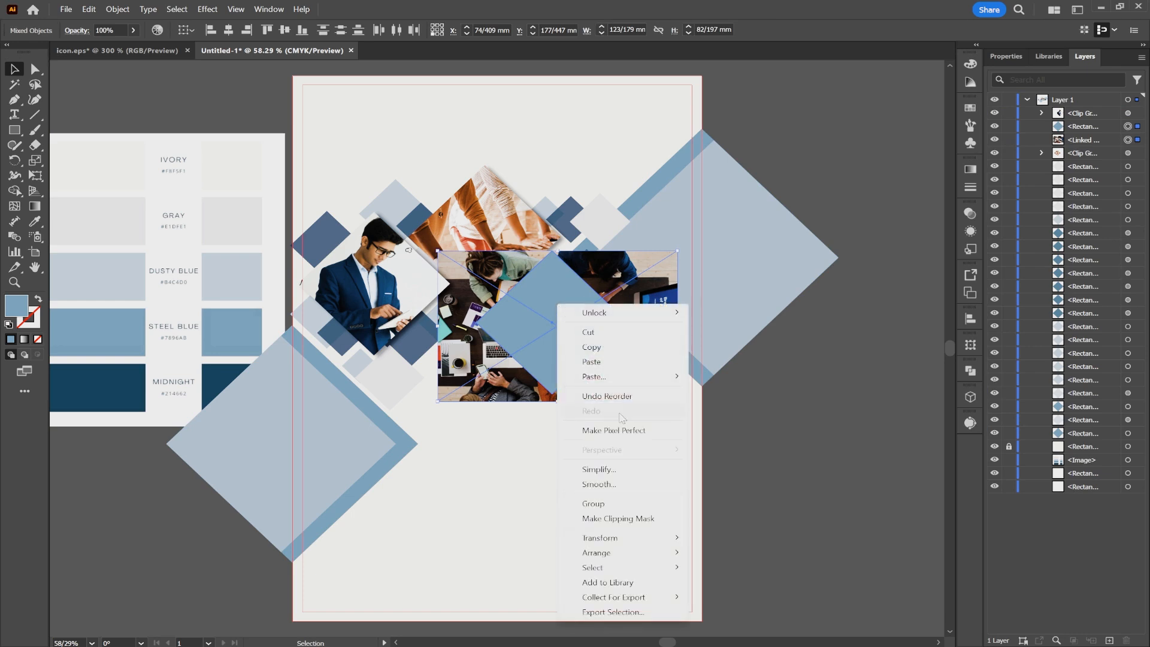
click(631, 517)
click(747, 431)
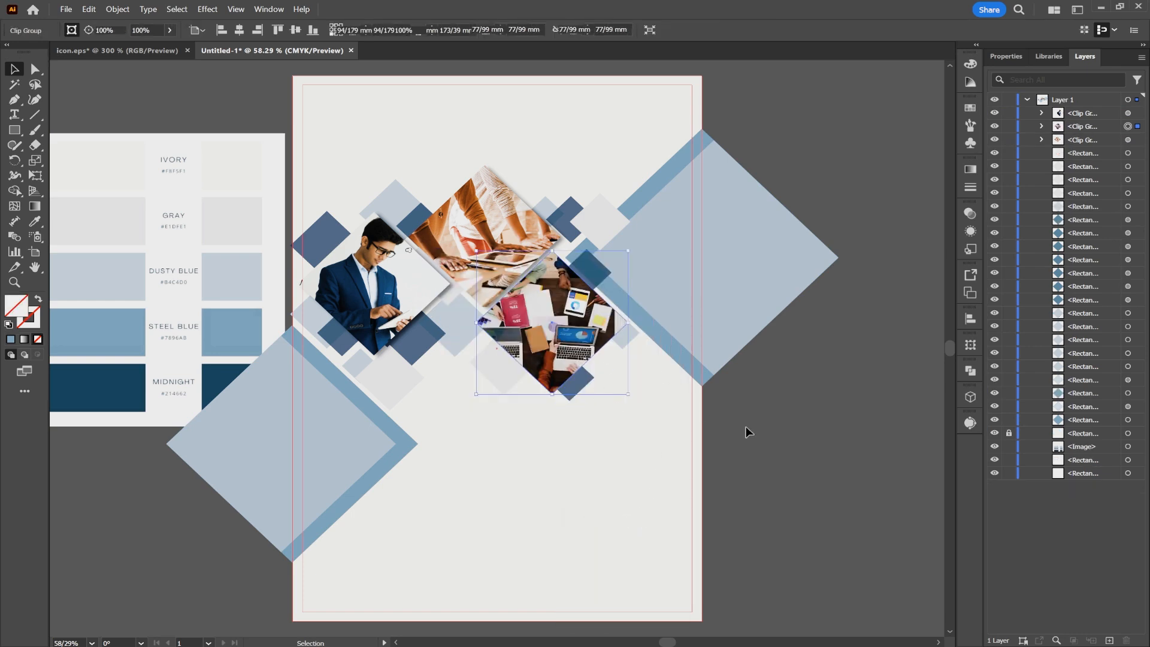
click(584, 326)
click(218, 15)
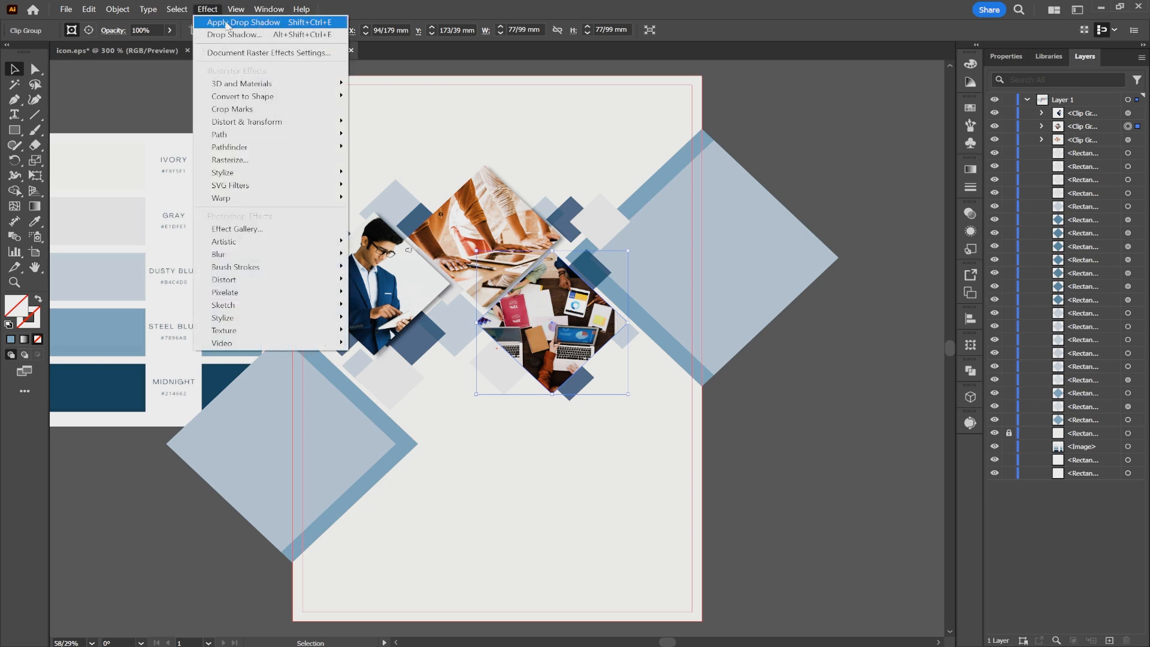
click(256, 23)
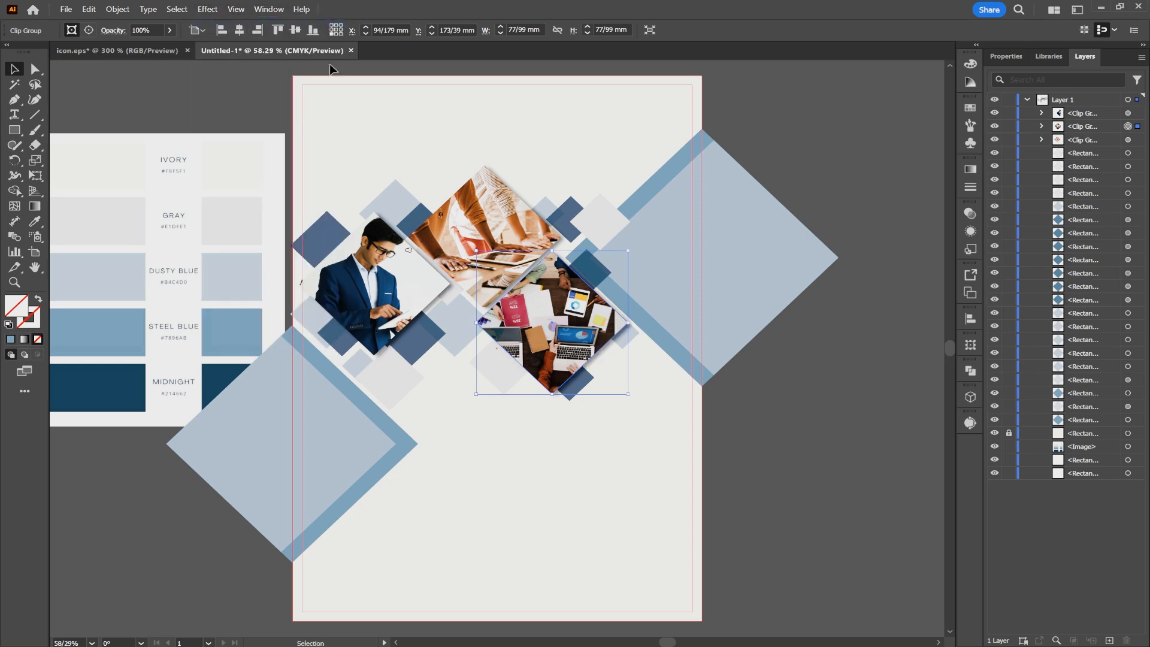
click(726, 424)
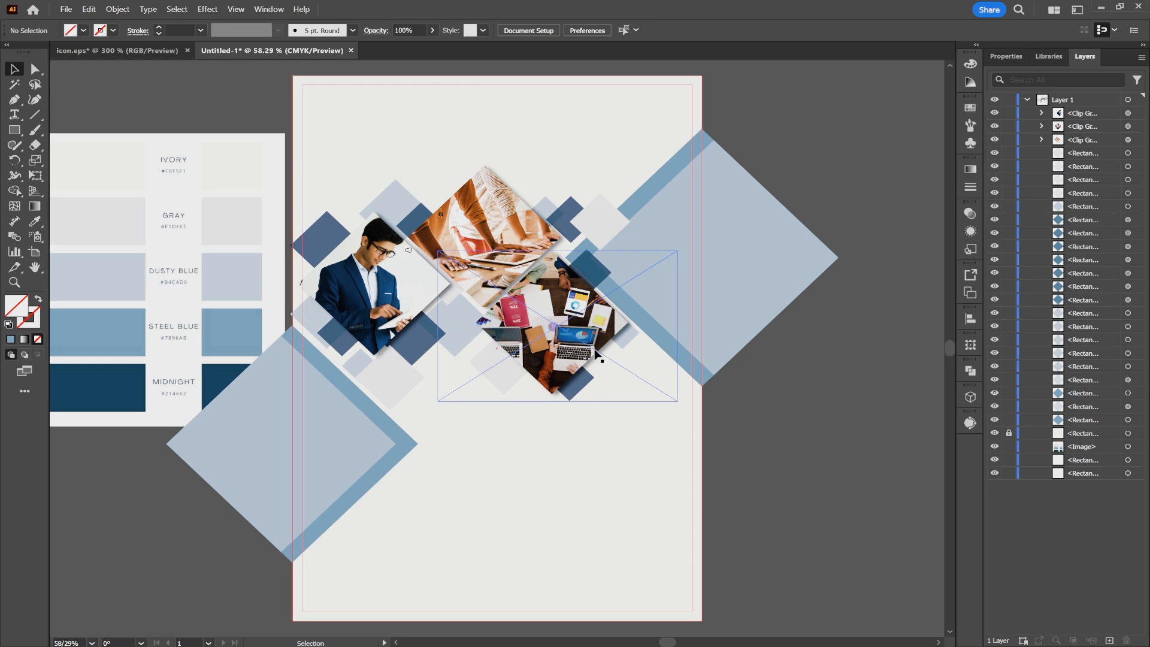
- Copy the WE IMPROVE YOUR BUSINESS heading from the icon.eps document and paste it into the A4 layout
click(179, 51)
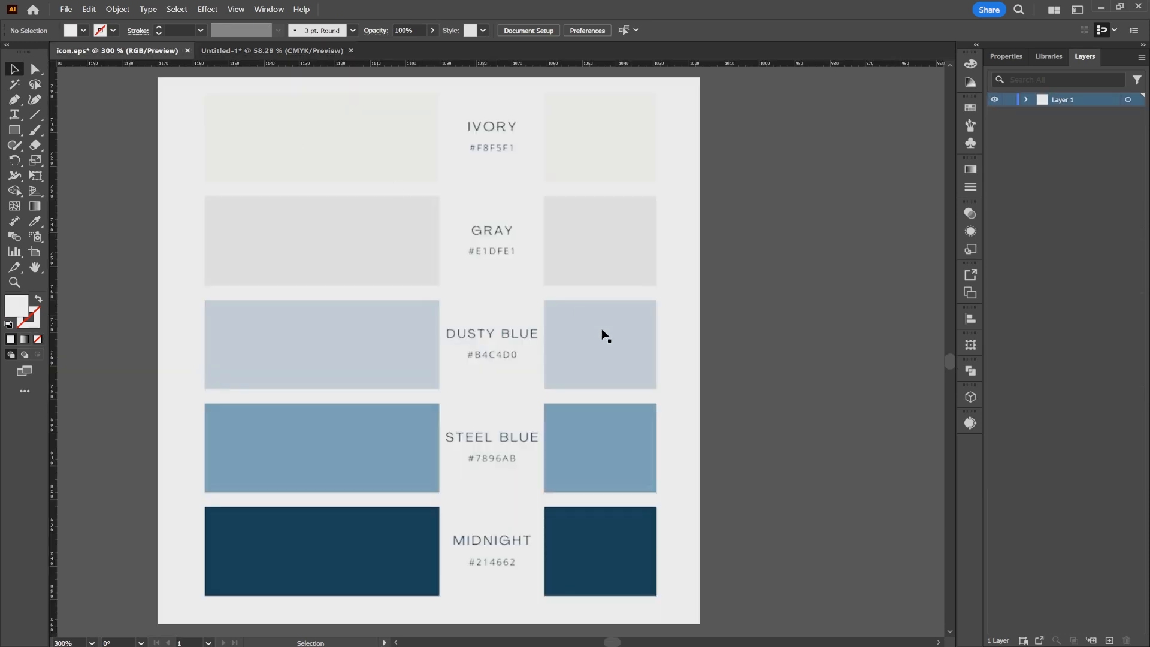
scroll(702, 364, down, 1)
drag(789, 359, 192, 390)
drag(624, 361, 469, 404)
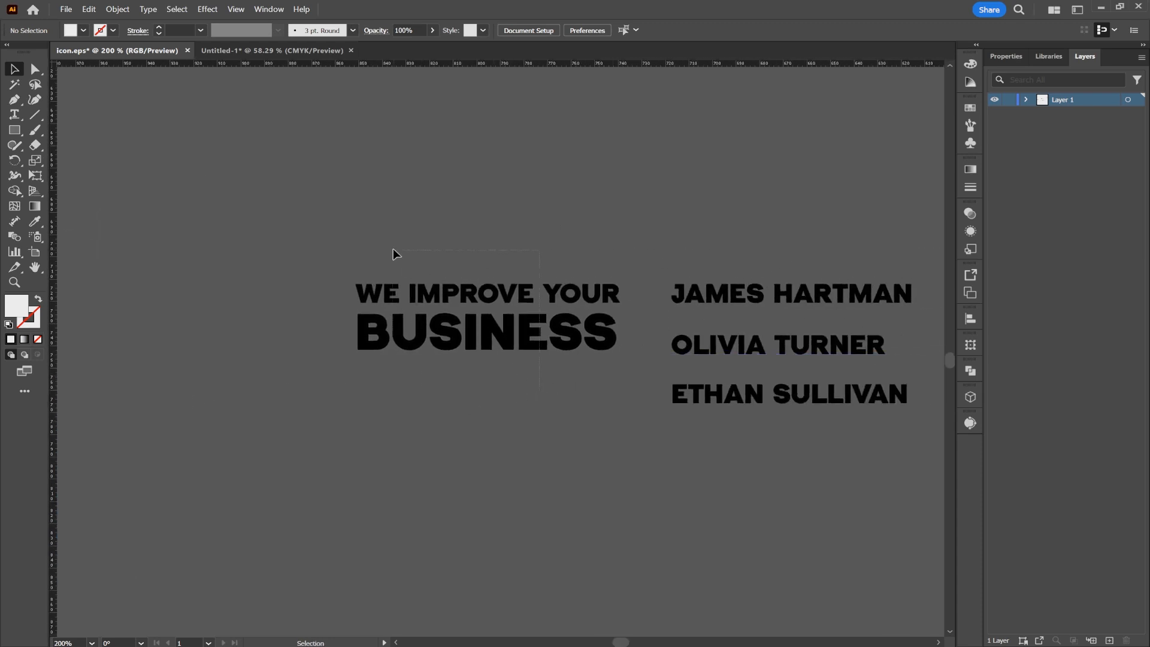
drag(393, 249, 402, 262)
key(ctrl+c)
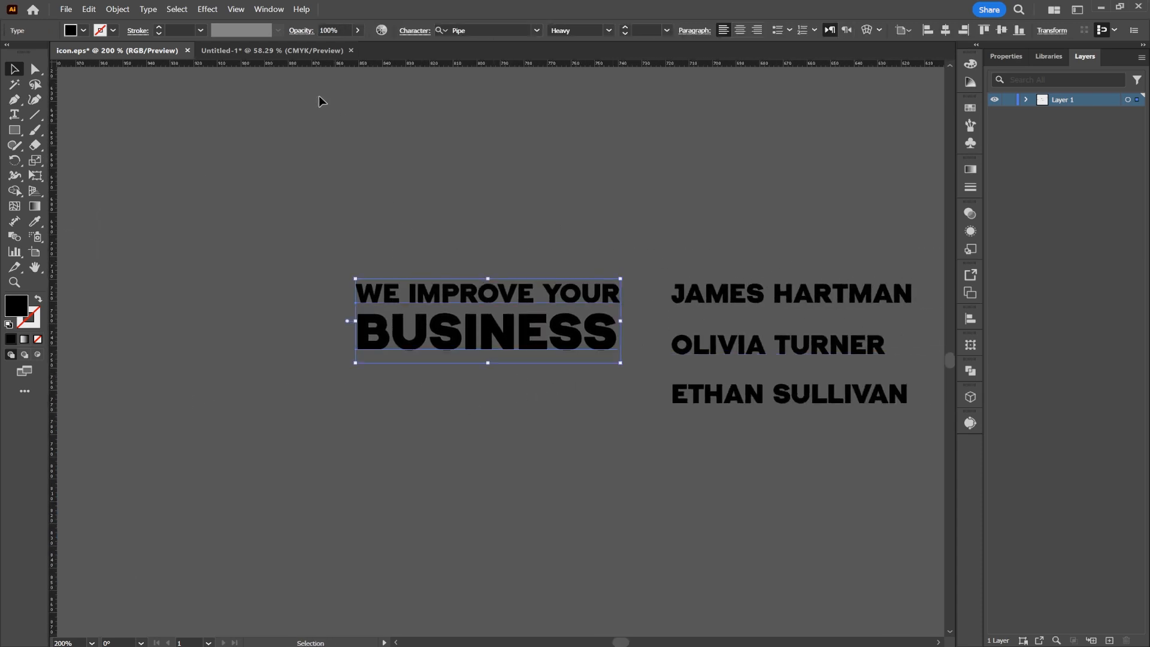
click(264, 51)
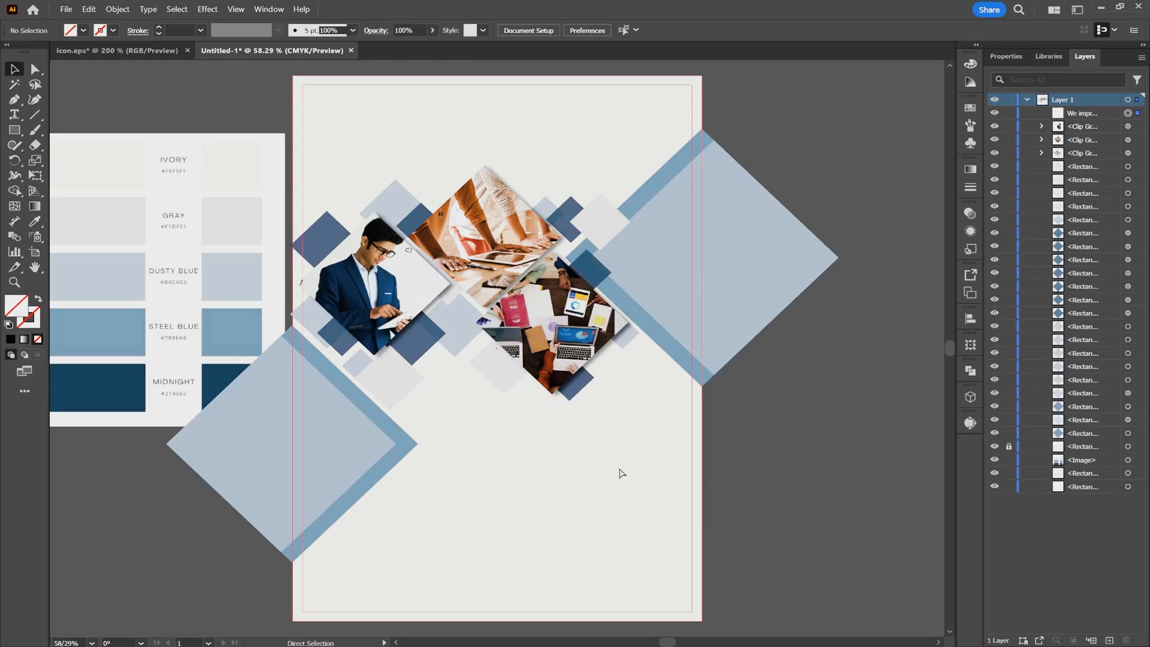
key(ctrl+v)
- Scale down the WE IMPROVE YOUR BUSINESS heading and position it above the photo diamonds near the page's upper edge
drag(536, 352, 701, 372)
drag(626, 368, 596, 495)
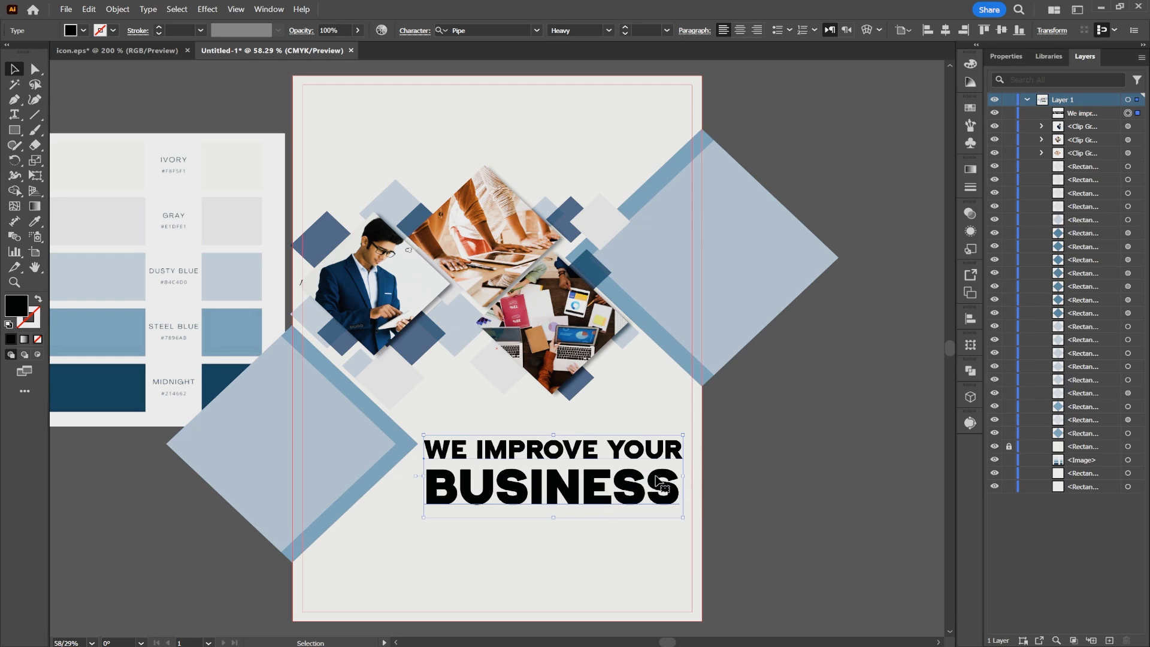
drag(683, 477, 621, 477)
drag(527, 481, 448, 140)
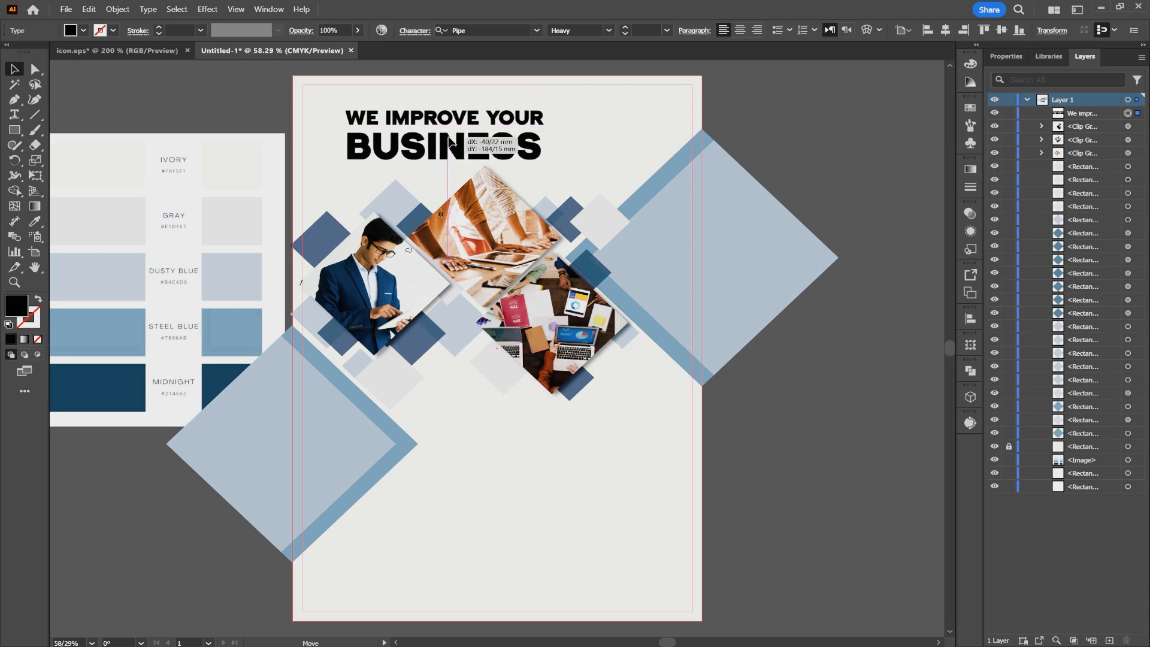
click(730, 437)
- Recolor the WE IMPROVE YOUR BUSINESS heading with the palette's Midnight blue
click(446, 146)
key(i)
click(220, 378)
key(v)
click(749, 428)
- Copy the double-check, database and chart icons from icon.eps into the A4 layout and move them to the empty area below the photos
click(134, 51)
scroll(708, 369, down, 3)
drag(709, 370, 778, 567)
scroll(586, 263, up, 1)
drag(607, 228, 533, 279)
key(ctrl+c)
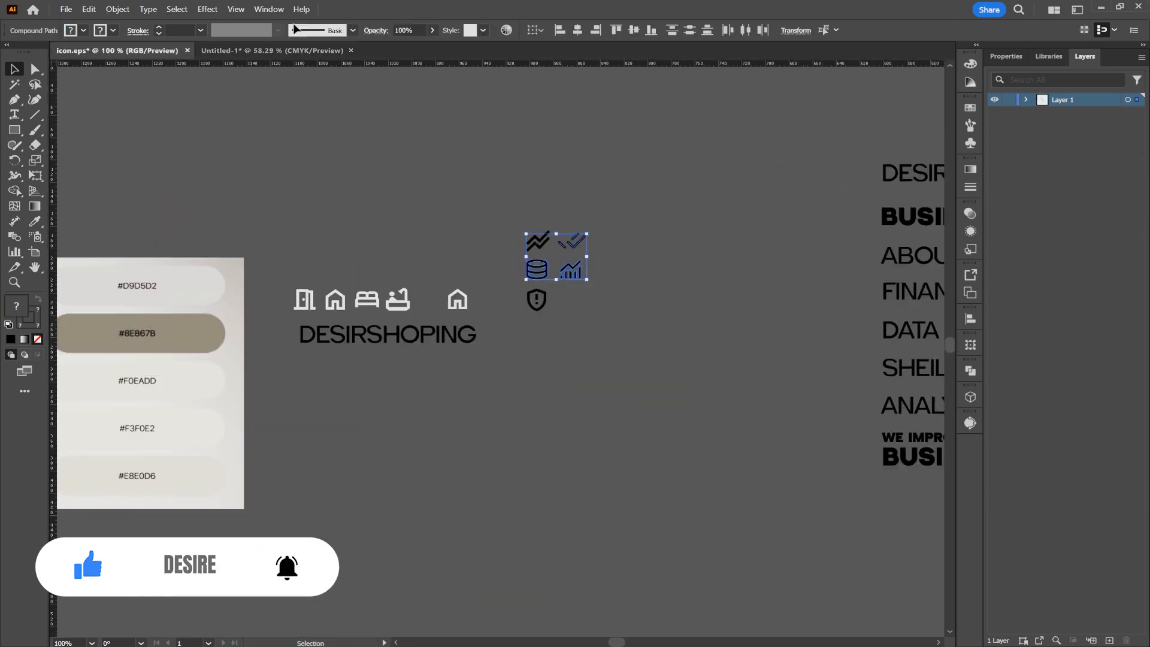
click(273, 51)
key(ctrl+v)
drag(503, 350, 584, 478)
- Recolor the three pasted icons with the palette's Midnight blue
click(35, 221)
click(125, 386)
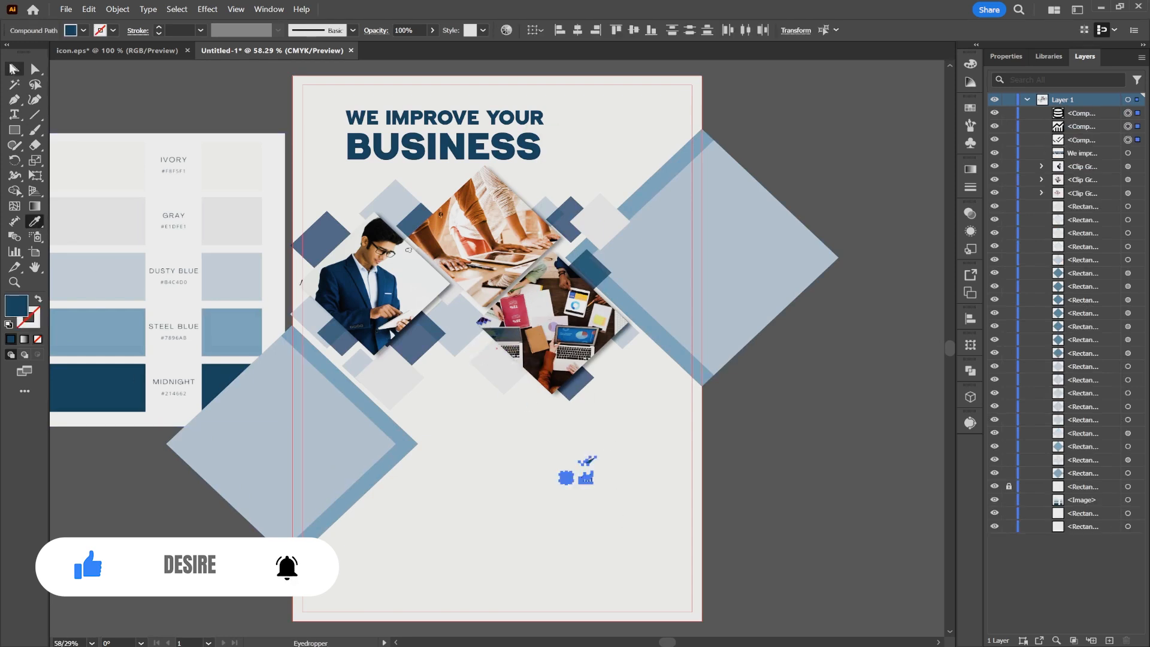
click(14, 70)
click(629, 446)
- Swap the double-check icon's fill and stroke, and adjust its stroke weight and stroke options
click(588, 461)
click(37, 298)
click(158, 27)
click(158, 28)
click(159, 27)
scroll(593, 500, up, 4)
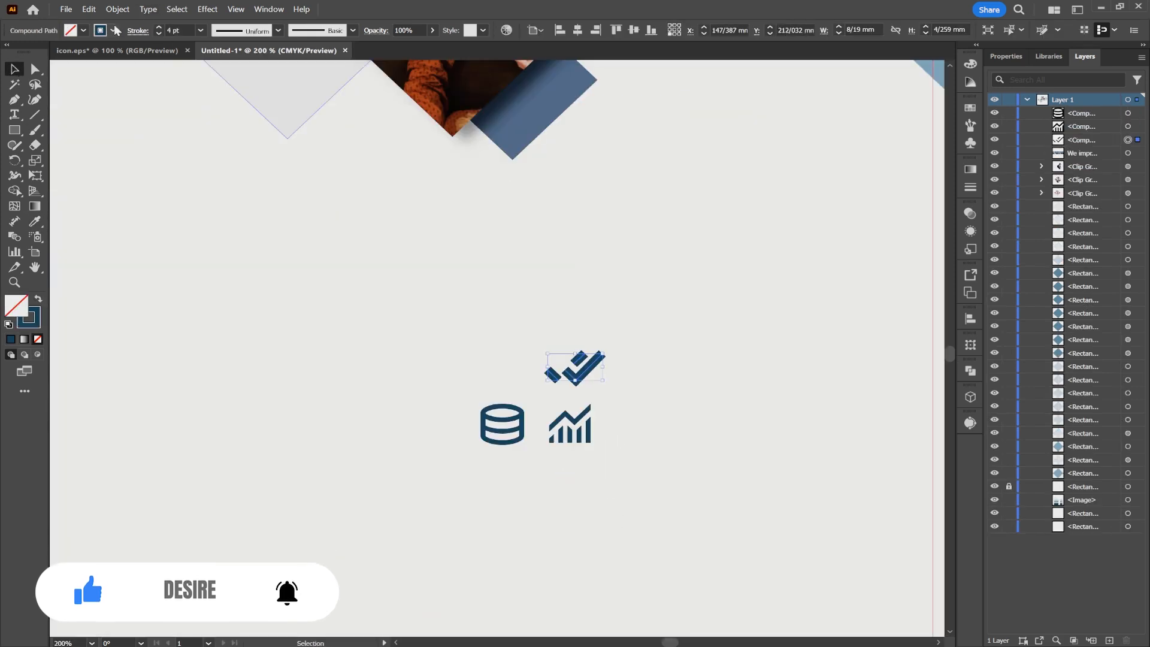
click(159, 34)
click(137, 31)
click(654, 385)
- Arrange the double-check, database and chart icons in an evenly spaced vertical column beside the lower-left diamond
scroll(654, 385, down, 3)
mouse_move(626, 377)
mouse_down()
mouse_move(584, 362)
mouse_move(532, 368)
mouse_move(576, 352)
mouse_move(476, 346)
mouse_up()
drag(604, 400, 482, 379)
drag(629, 399, 484, 416)
scroll(492, 403, up, 2)
drag(469, 362, 470, 379)
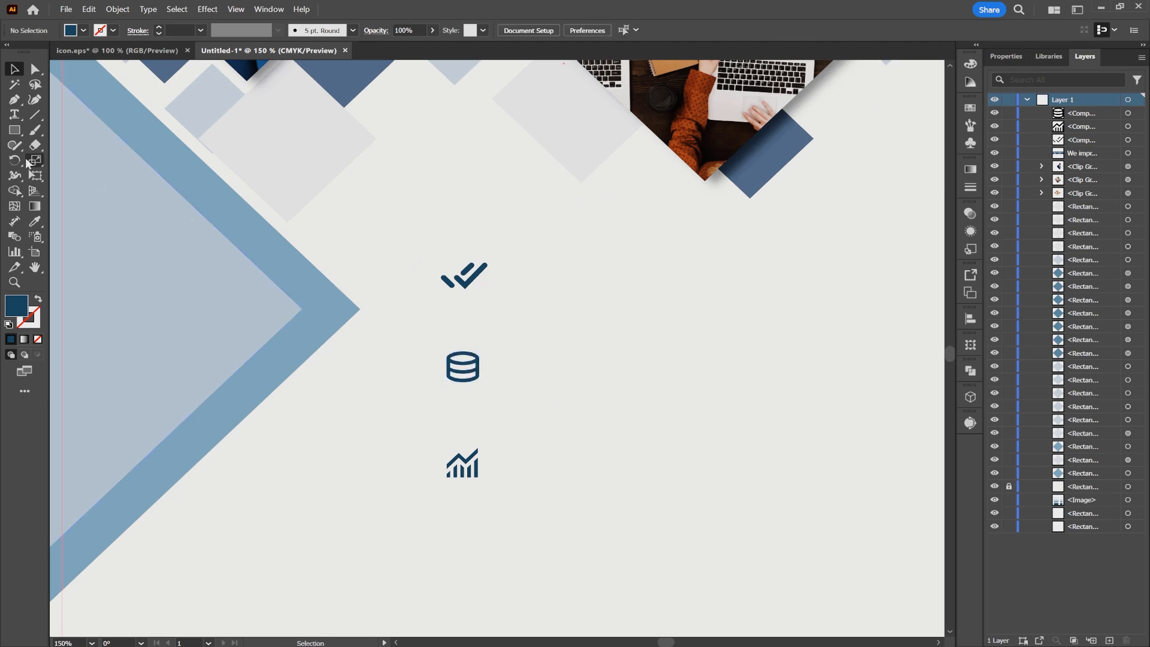
- Copy the FINANCE, DATA and SHEILD text labels from icon.eps and paste them into the A4 layout
click(117, 51)
drag(648, 290, 726, 356)
key(ctrl+c)
click(275, 50)
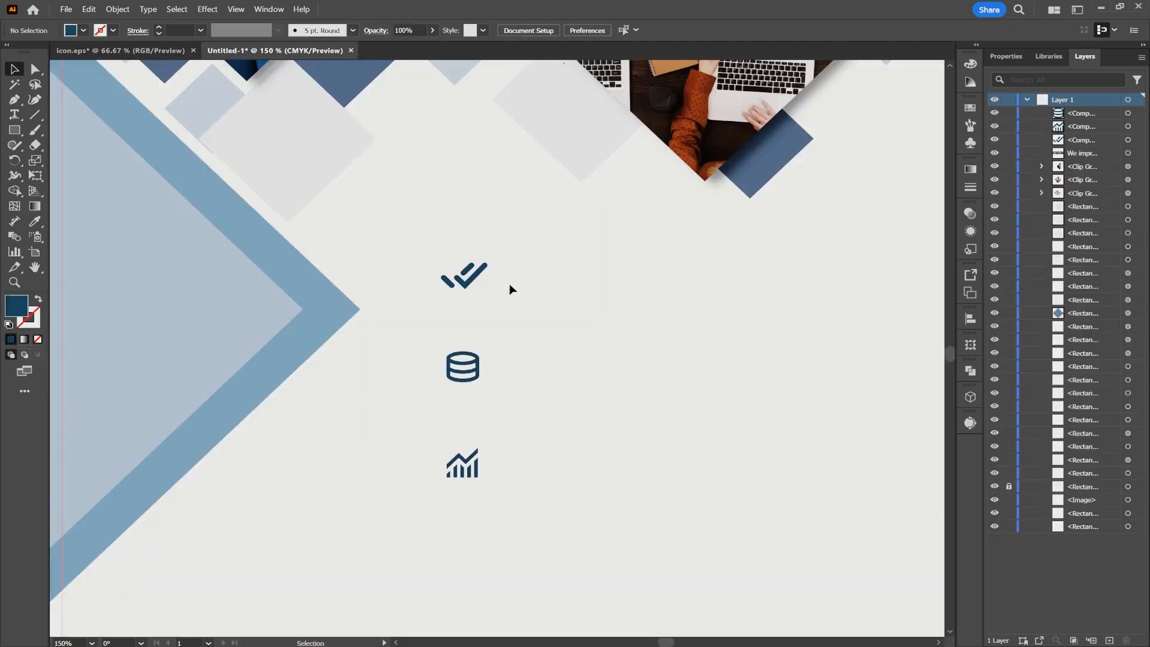
key(ctrl+v)
- Position the FINANCE, DATA and SHEILD labels beside the double-check, database and chart icons respectively
drag(485, 345, 579, 329)
drag(575, 389, 577, 465)
drag(548, 333, 548, 369)
drag(556, 280, 559, 285)
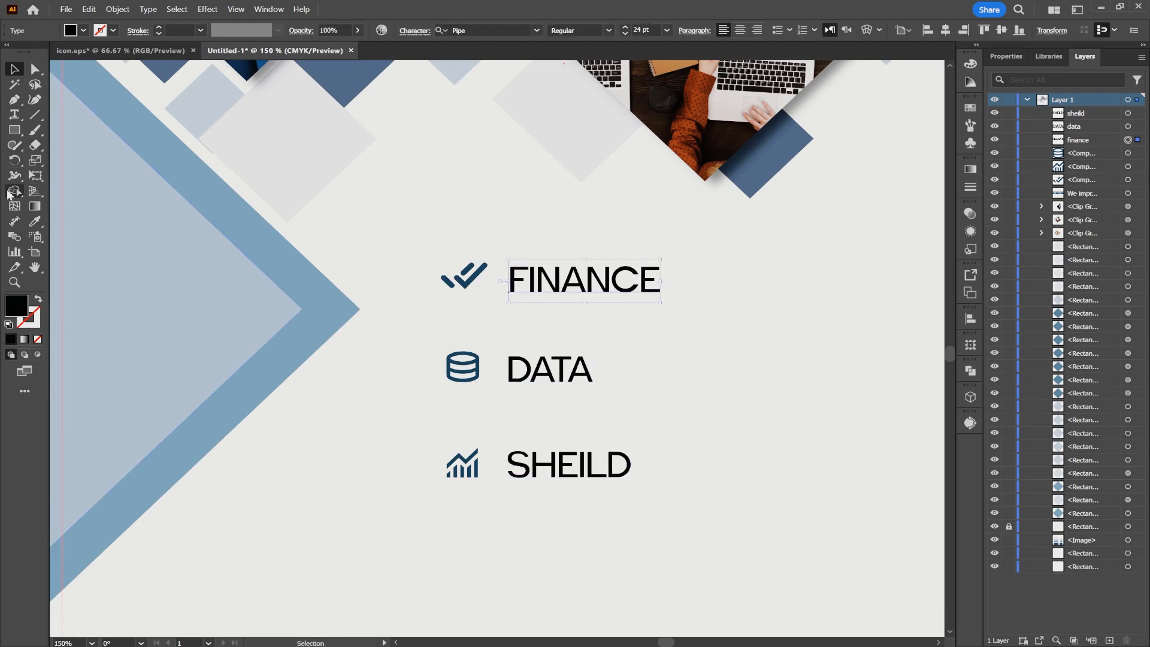
- Draw a rounded square about 11.6 mm wide around the double-check icon and stack it beneath the icons
click(15, 130)
mouse_move(435, 253)
mouse_down()
mouse_move(494, 298)
mouse_move(481, 276)
mouse_up()
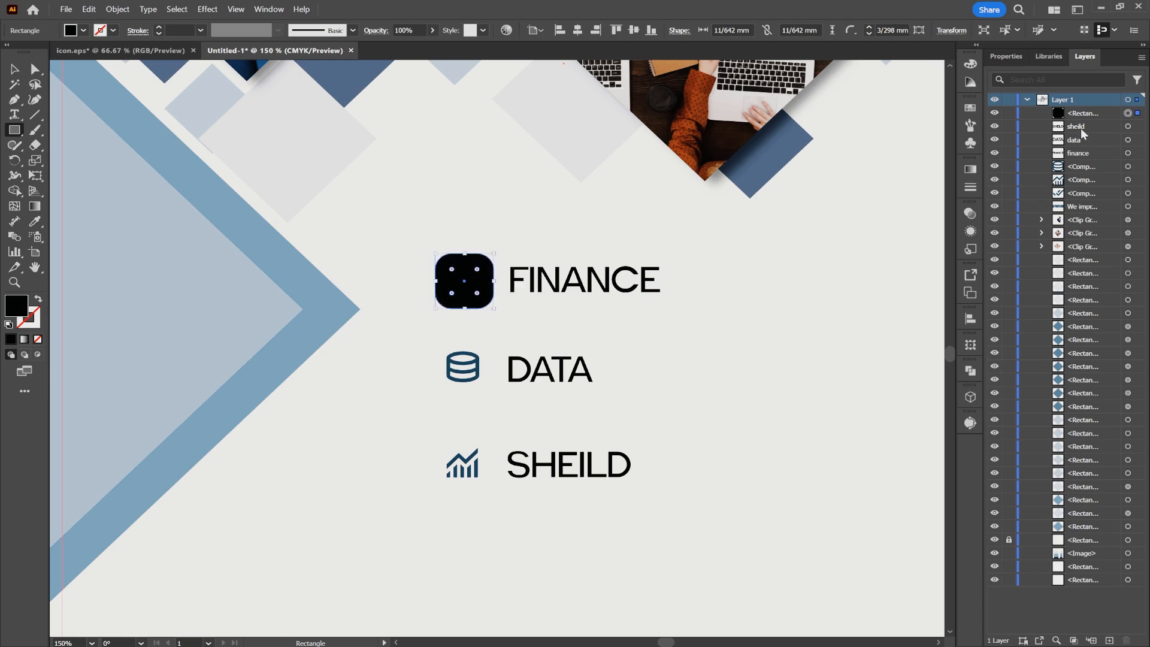
drag(1090, 117, 1084, 205)
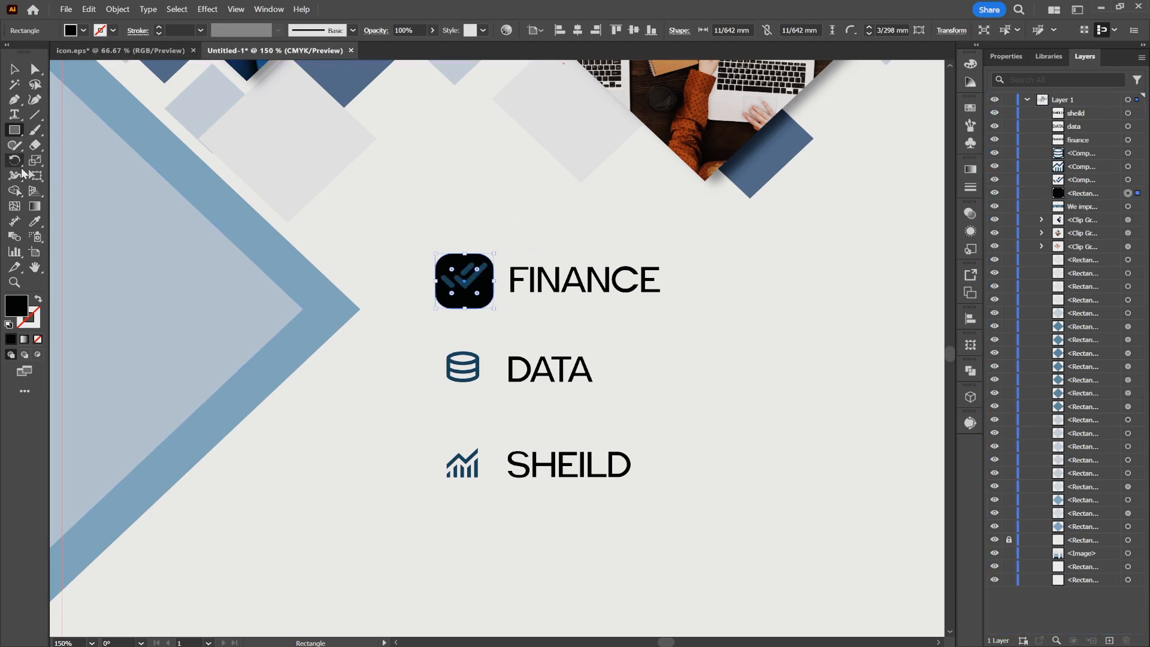
- Fill the rounded square with the light gray sampled from the nearby gray diamond
click(35, 221)
click(286, 151)
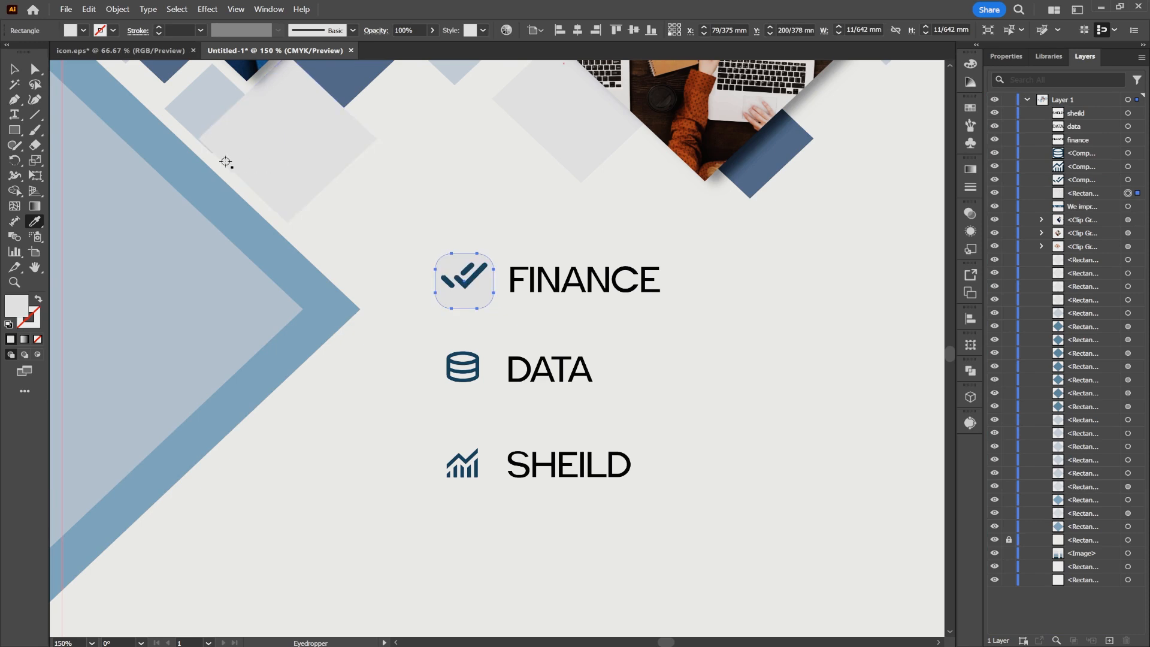
click(18, 71)
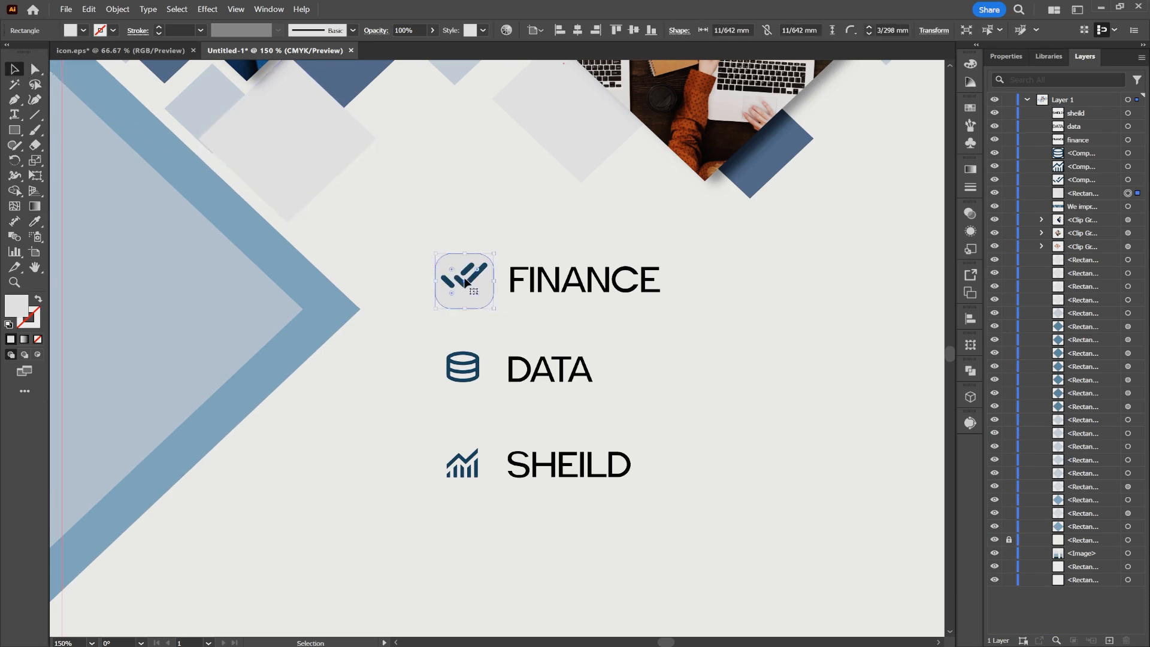
- Duplicate the gray rounded square behind the database and chart icons, and nudge the squares into alignment with their icons
drag(480, 288, 479, 383)
key(Left)
drag(484, 387, 494, 485)
click(475, 294)
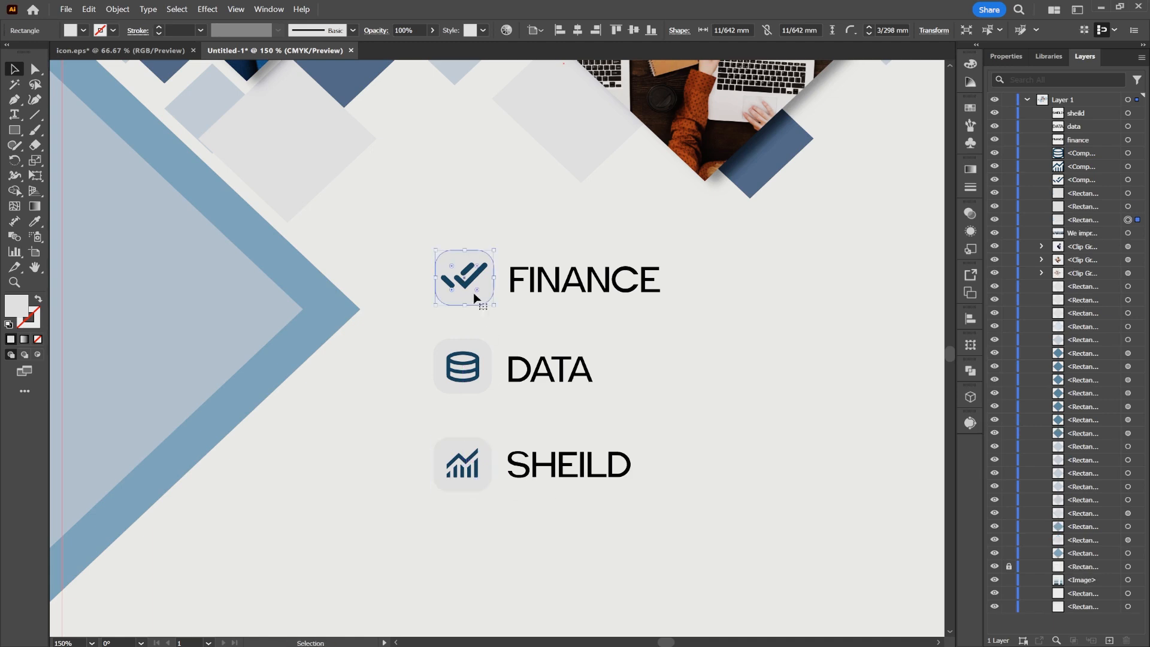
key(Left)
click(712, 365)
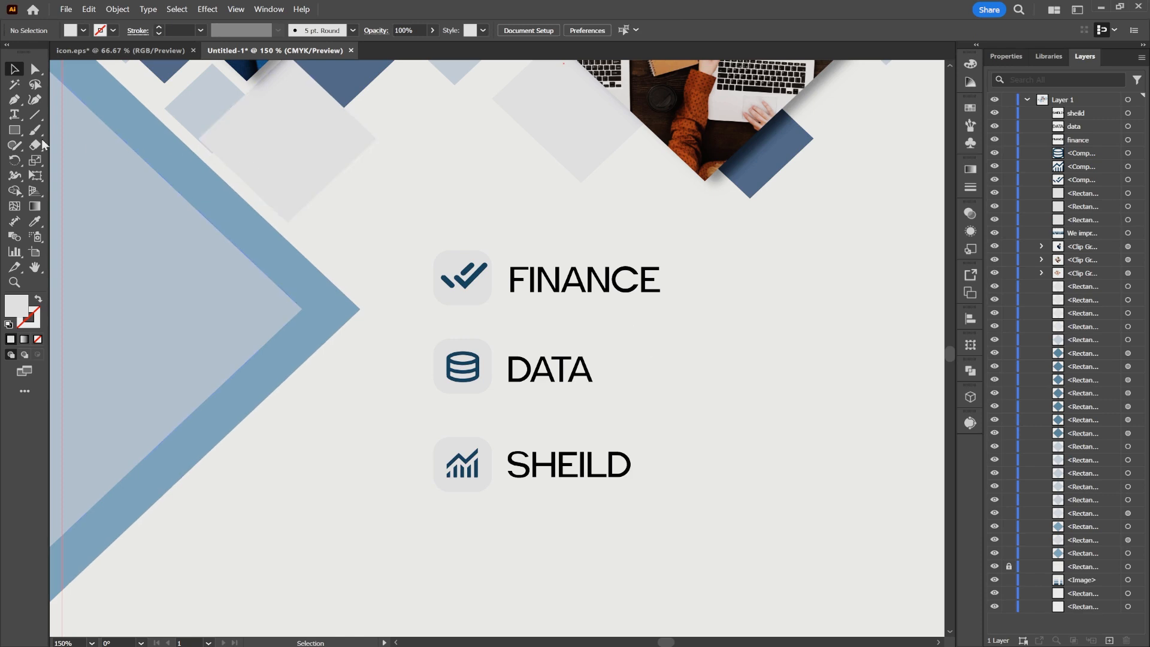
- Set the Type tool to the Pipe font, Regular style, at 8 pt
click(18, 119)
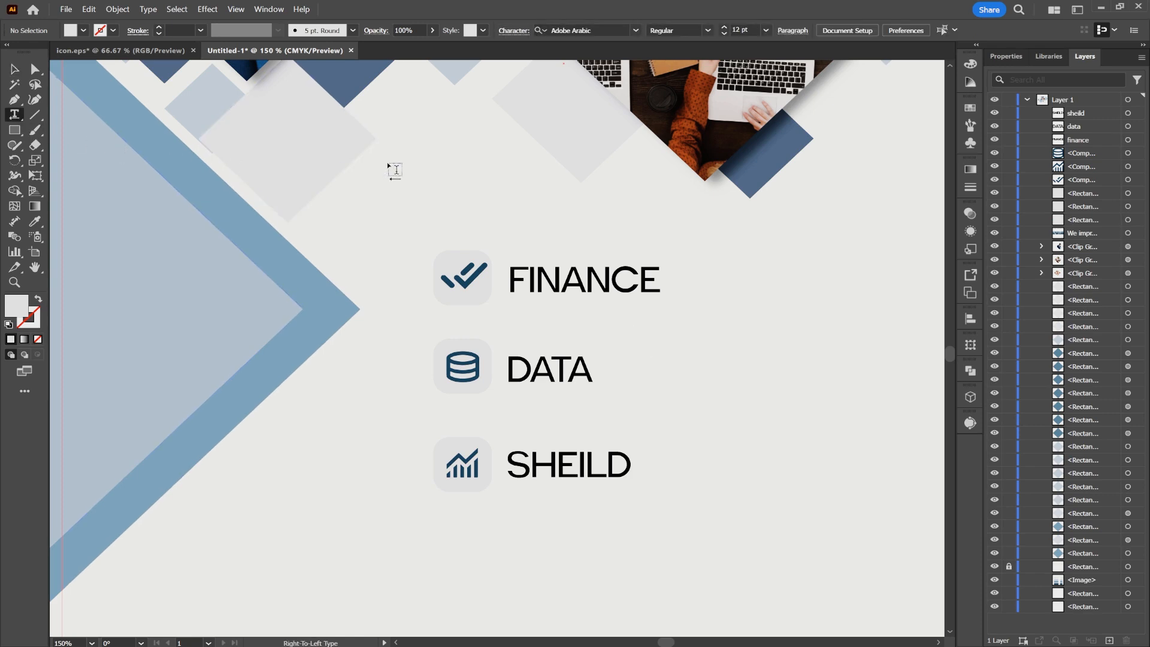
click(724, 34)
click(725, 34)
click(724, 34)
click(634, 34)
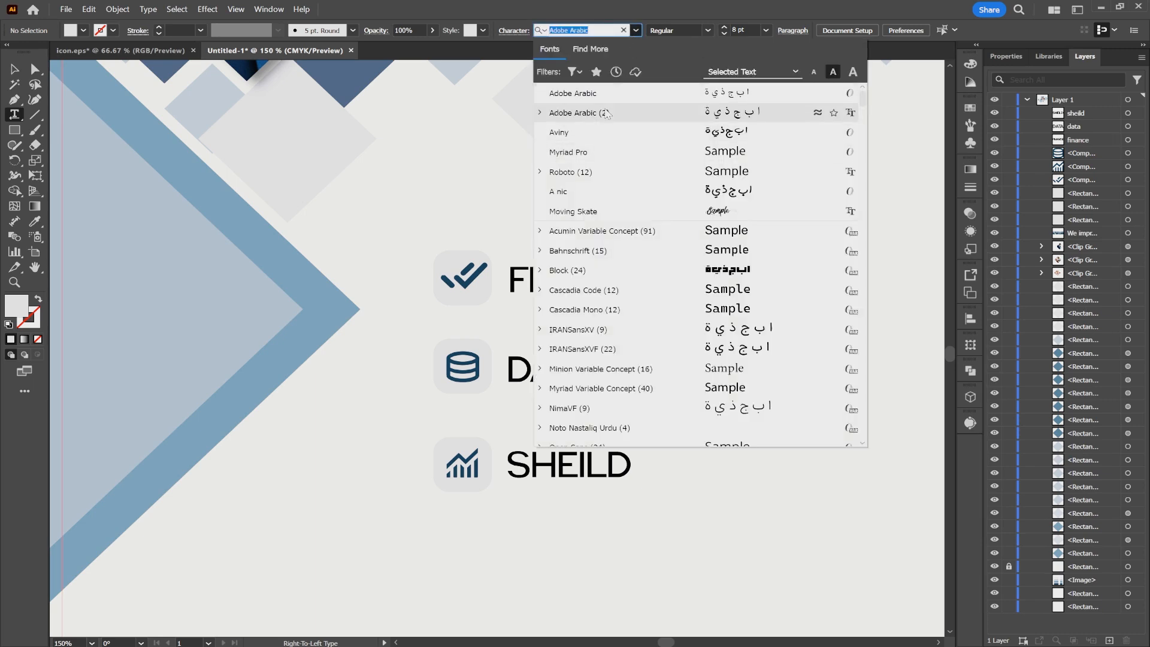
text(pi)
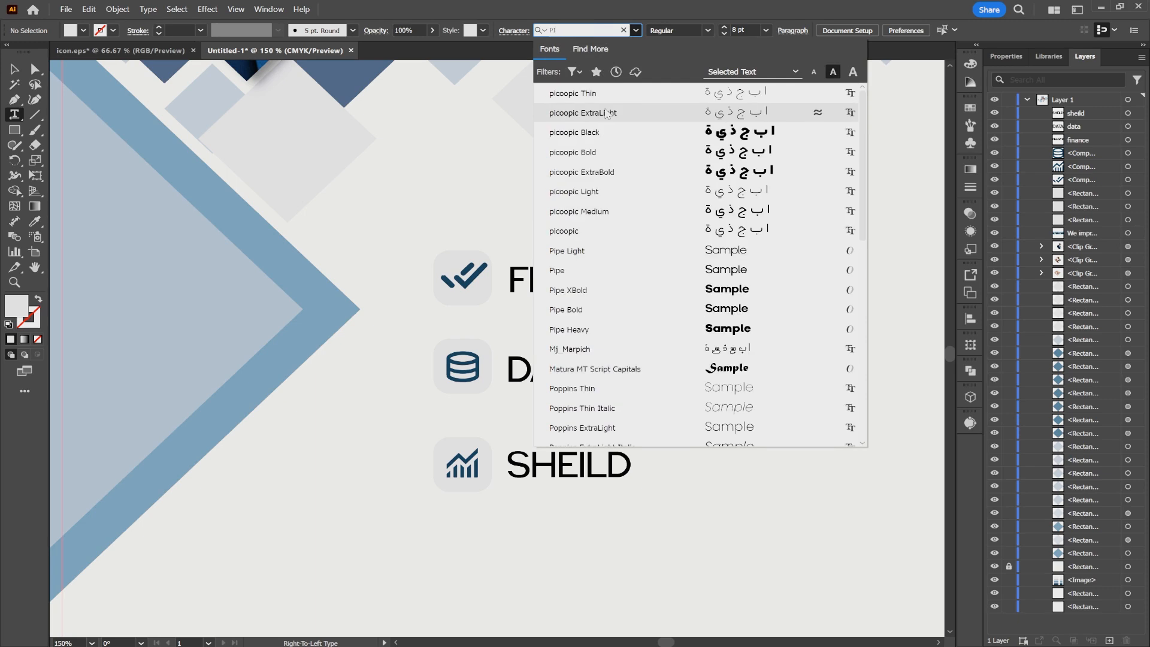
text(p)
click(619, 113)
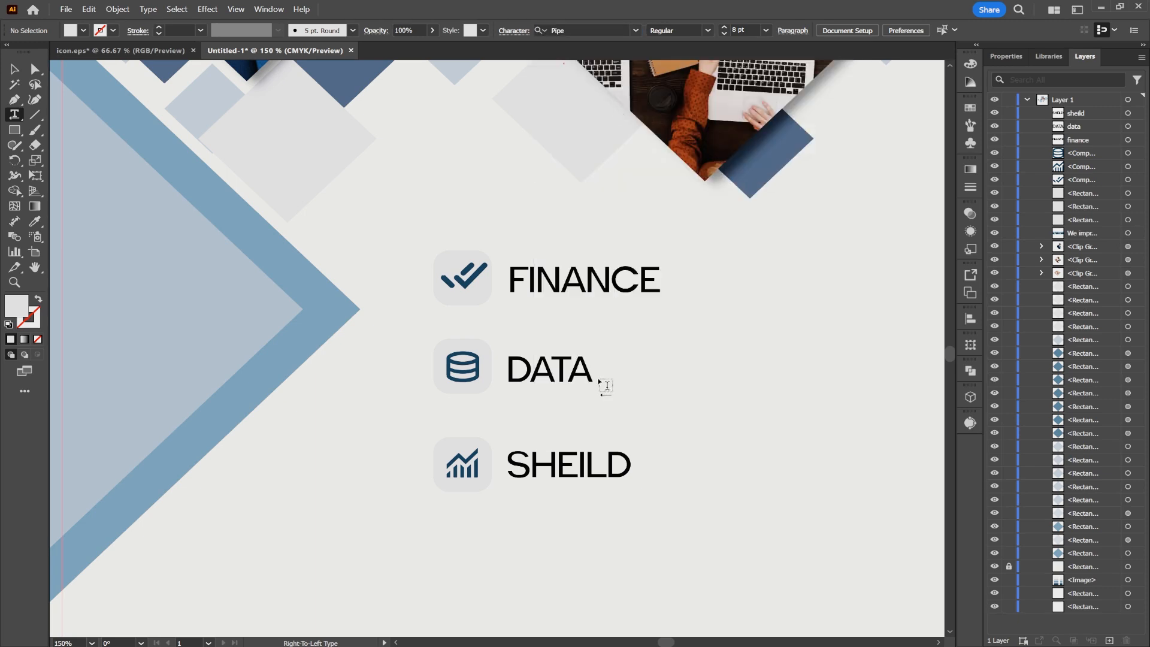
- Add a wide two-line area of Lorem ipsum placeholder text beneath the FINANCE label
drag(512, 309, 937, 342)
scroll(902, 345, down, 2)
key(BackSpace)
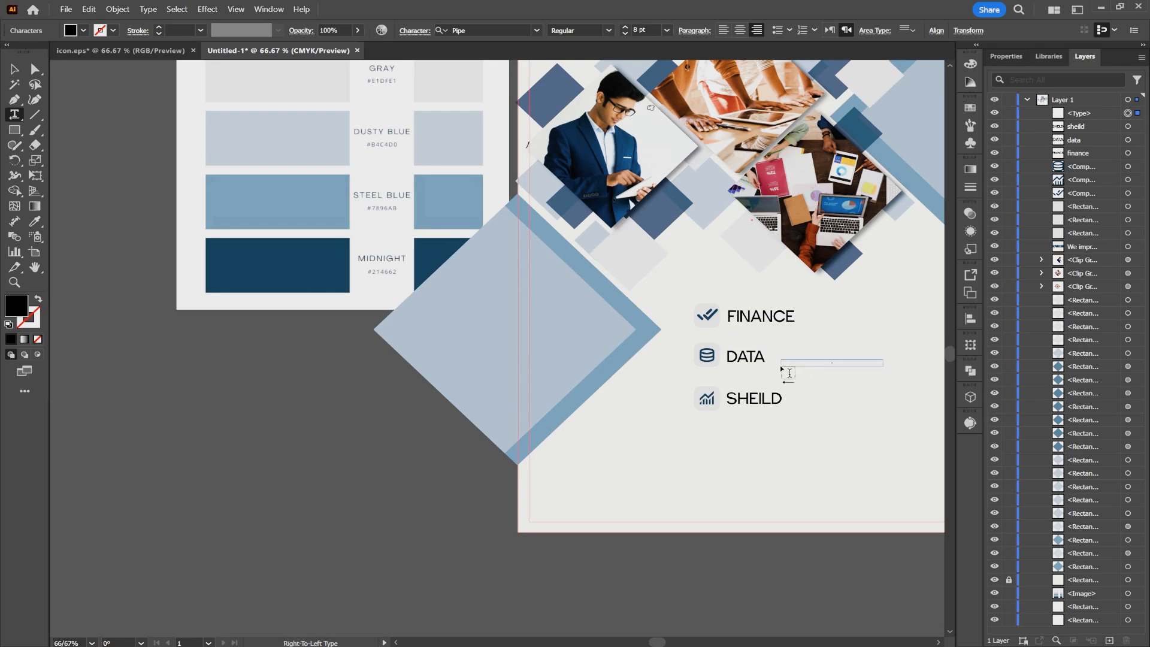
key(Escape)
key(ctrl+z)
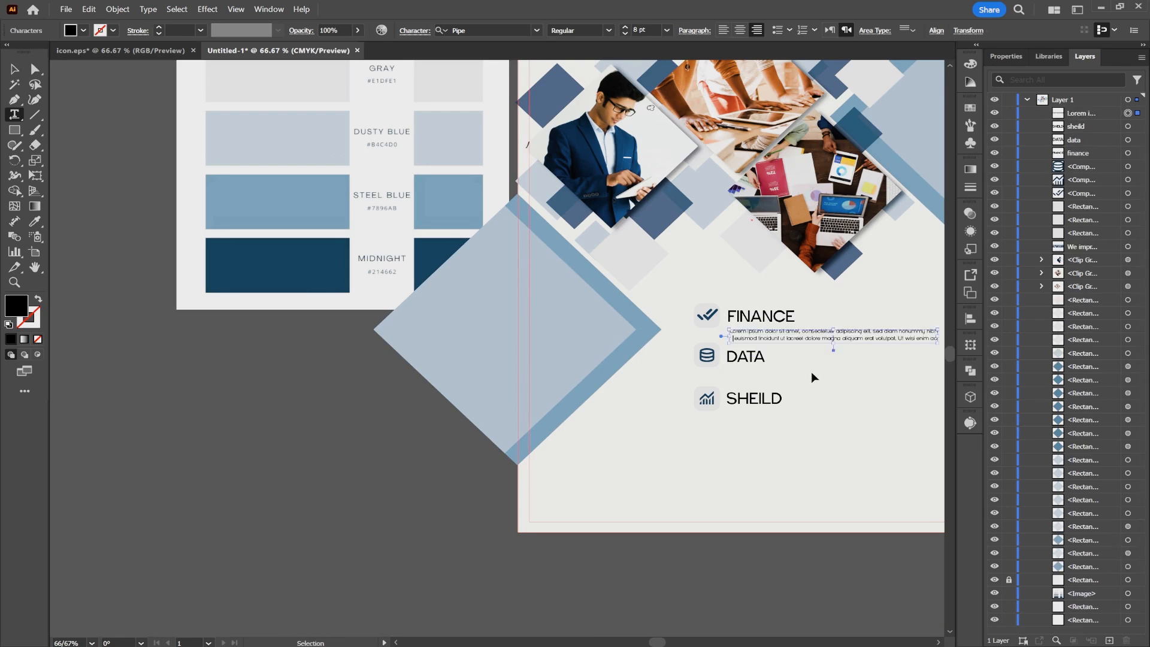
click(15, 69)
click(845, 395)
drag(845, 395, 632, 400)
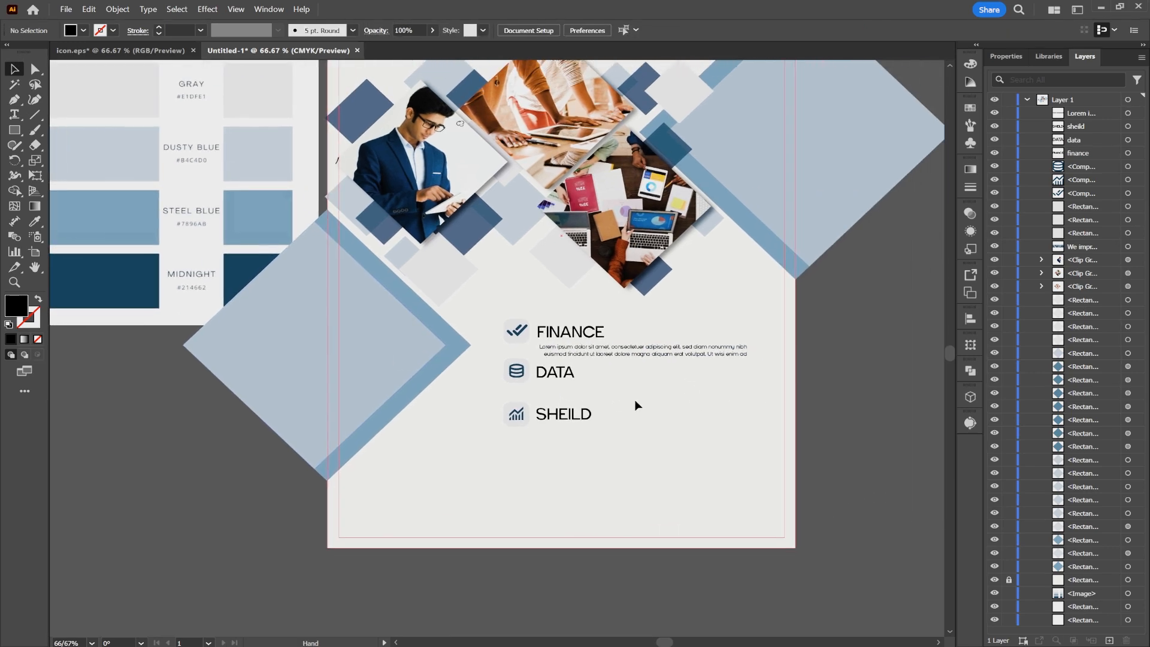
- Left-align the FINANCE placeholder text and copy it beneath the DATA and SHEILD labels
click(728, 356)
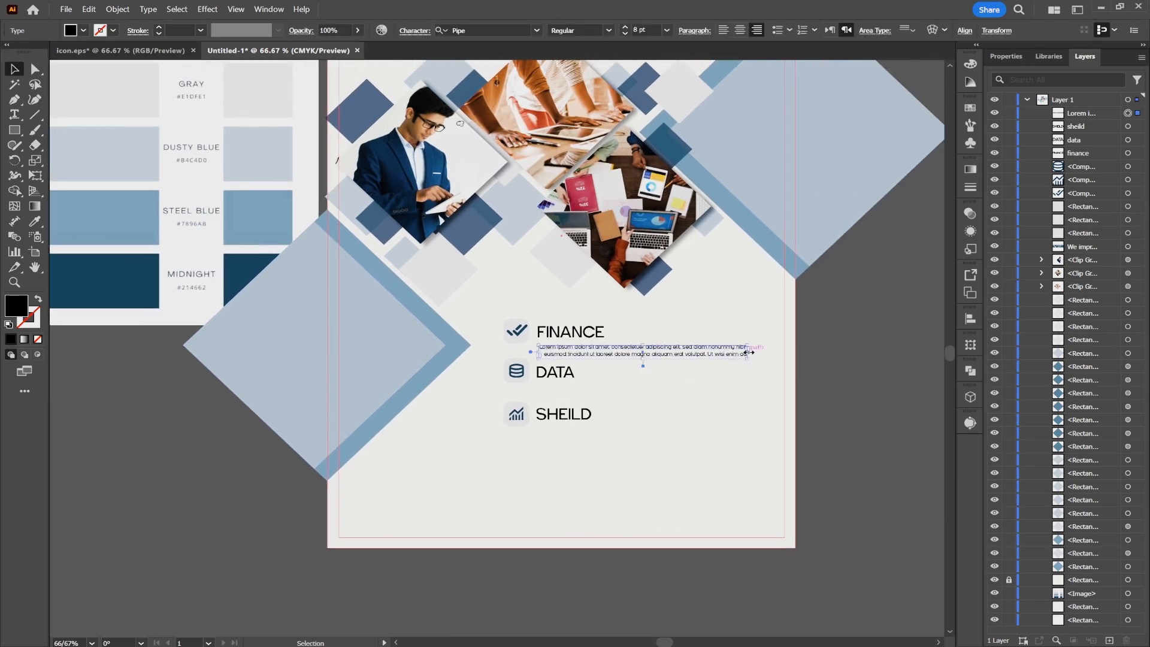
scroll(573, 376, up, 2)
click(724, 30)
drag(667, 330, 676, 510)
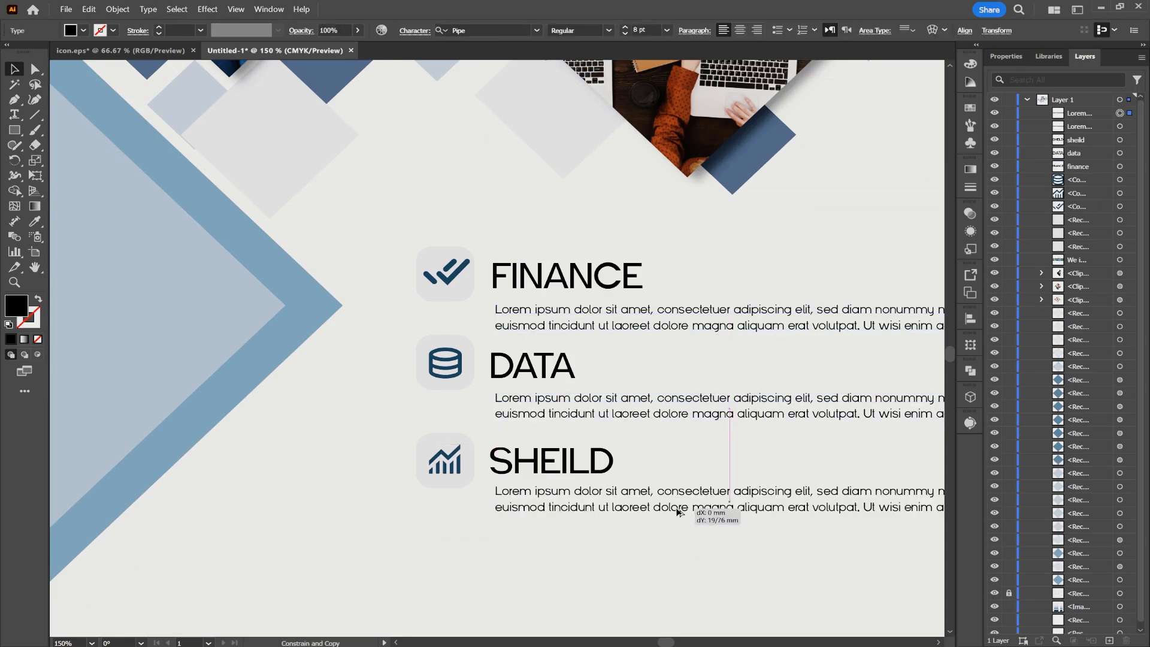
- Shift the DATA and SHEILD rows with their icons and text down to even out the row spacing
drag(408, 376, 583, 525)
drag(615, 573, 456, 477)
drag(464, 470, 465, 492)
drag(557, 454, 459, 384)
drag(530, 393, 530, 399)
- Copy the ABOUT US label from icon.eps into the flyer and place it near the page's lower-left corner
scroll(557, 414, down, 1)
click(678, 483)
key(ctrl+Tab)
click(254, 52)
key(ctrl+v)
drag(500, 351, 270, 434)
drag(330, 435, 276, 434)
- Copy a placeholder paragraph beneath ABOUT US, reshape it into a narrow five-line block and align the label above it
drag(483, 432, 245, 491)
drag(362, 503, 364, 540)
drag(519, 509, 360, 510)
drag(261, 493, 236, 499)
drag(232, 433, 206, 466)
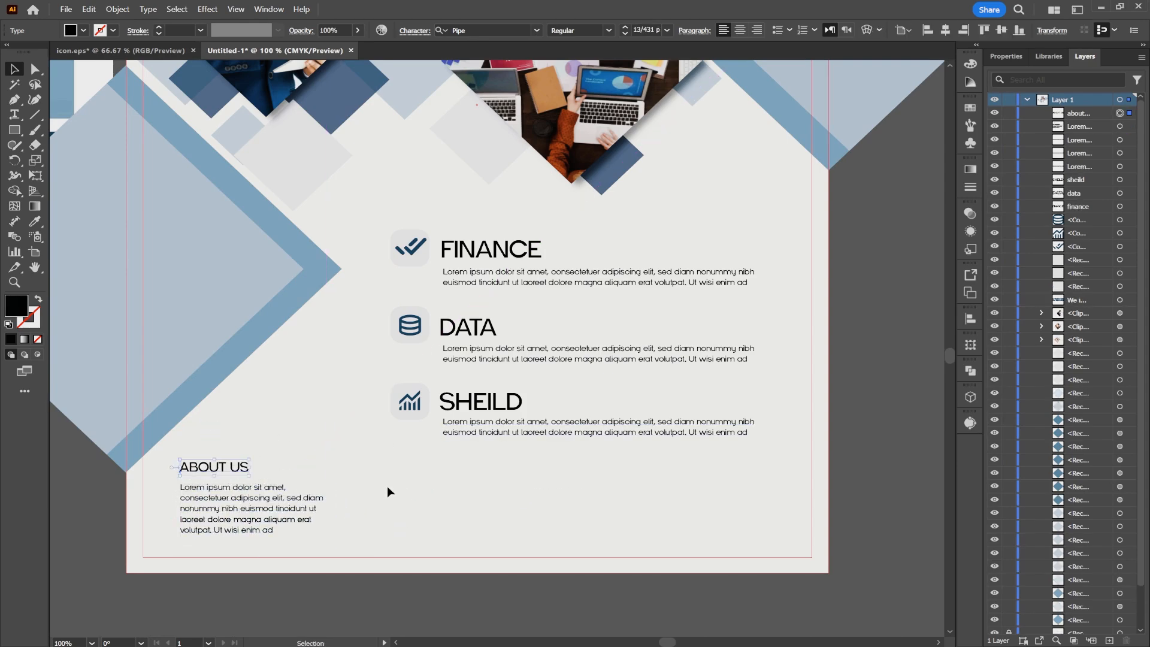
- Copy the phone, website and mail contact lines with their icons from icon.eps to the flyer's lower-right area
click(143, 51)
scroll(717, 472, down, 2)
drag(717, 472, 464, 602)
key(ctrl+c)
click(272, 51)
key(ctrl+v)
drag(642, 544, 636, 535)
drag(625, 497, 656, 497)
click(874, 388)
- Duplicate the FINANCE label, change its text to DESIRE and place it small in the flyer's upper-right corner
scroll(715, 410, down, 2)
drag(755, 336, 751, 428)
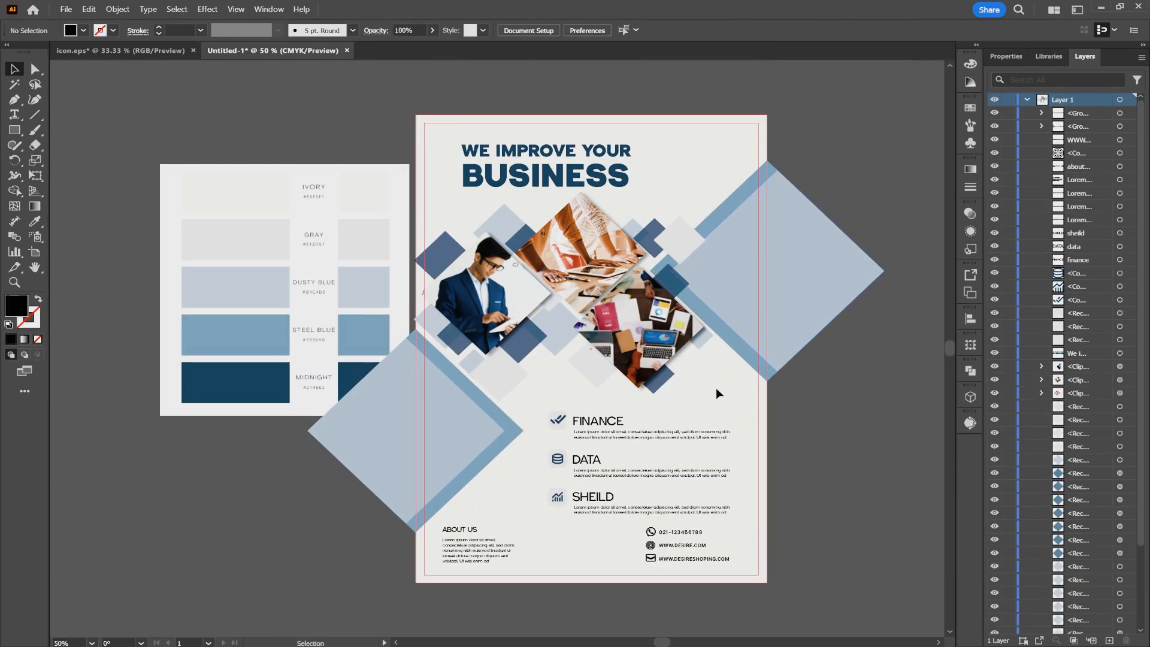
alt+drag(600, 422, 663, 147)
double_click(707, 147)
key(ctrl+a)
text(DESIRE)
key(Escape)
scroll(724, 147, up, 3)
drag(626, 148, 766, 101)
scroll(684, 269, down, 4)
click(768, 414)
- Delete the color palette reference image beside the flyer
scroll(768, 414, up, 1)
drag(767, 398, 695, 398)
click(200, 284)
key(Delete)
- Create a 297 x 210 mm rectangle, rotate it to portrait and align it to cover the whole flyer page
key(m)
click(634, 278)
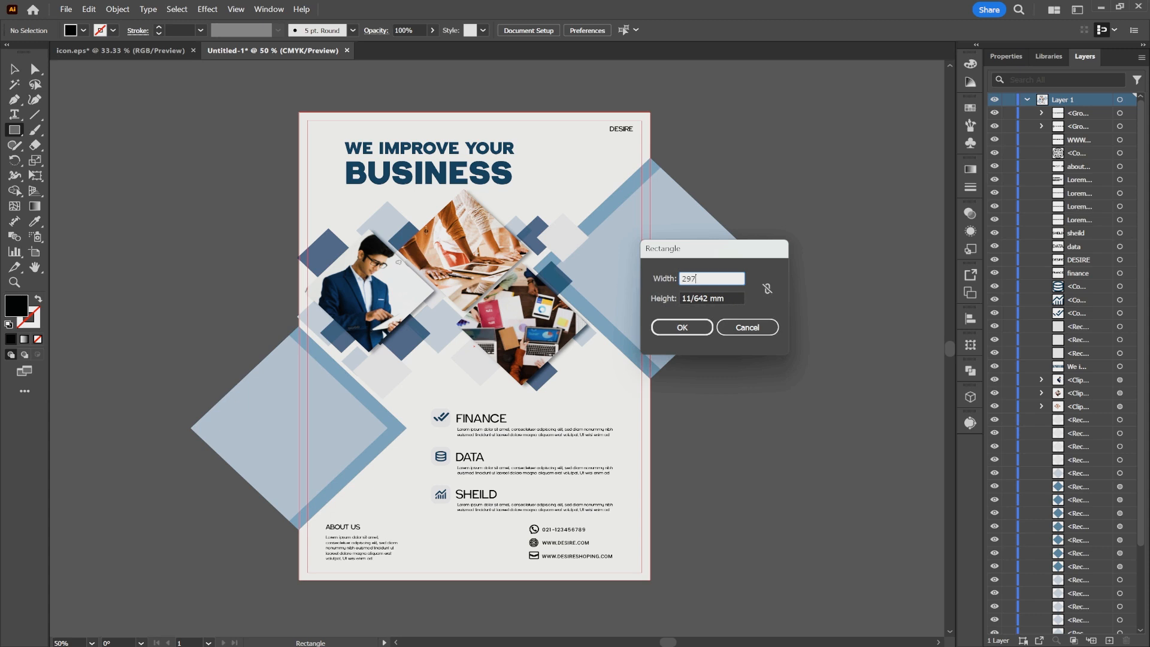
key(Tab)
key(Return)
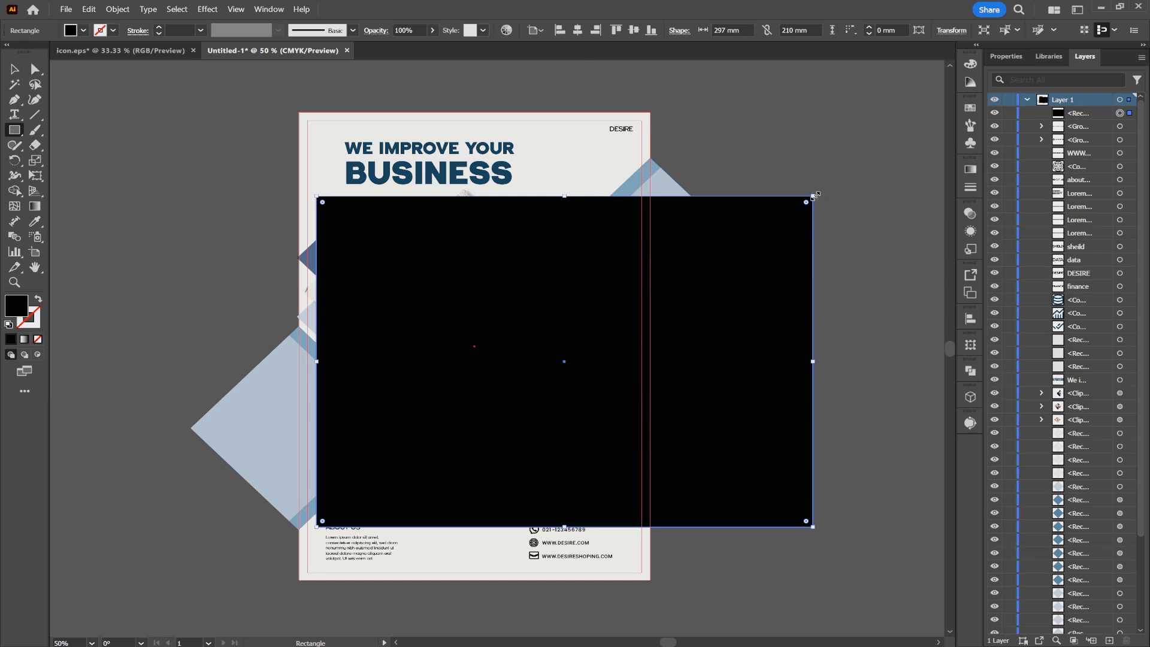
drag(815, 193, 599, 438)
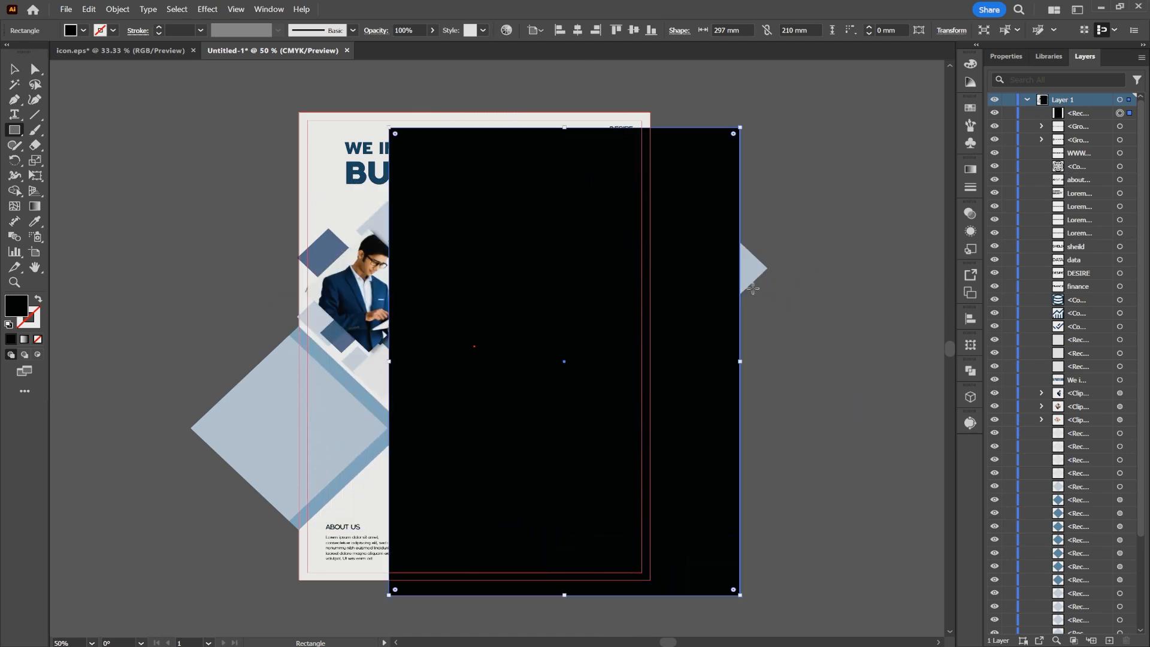
click(578, 30)
click(634, 30)
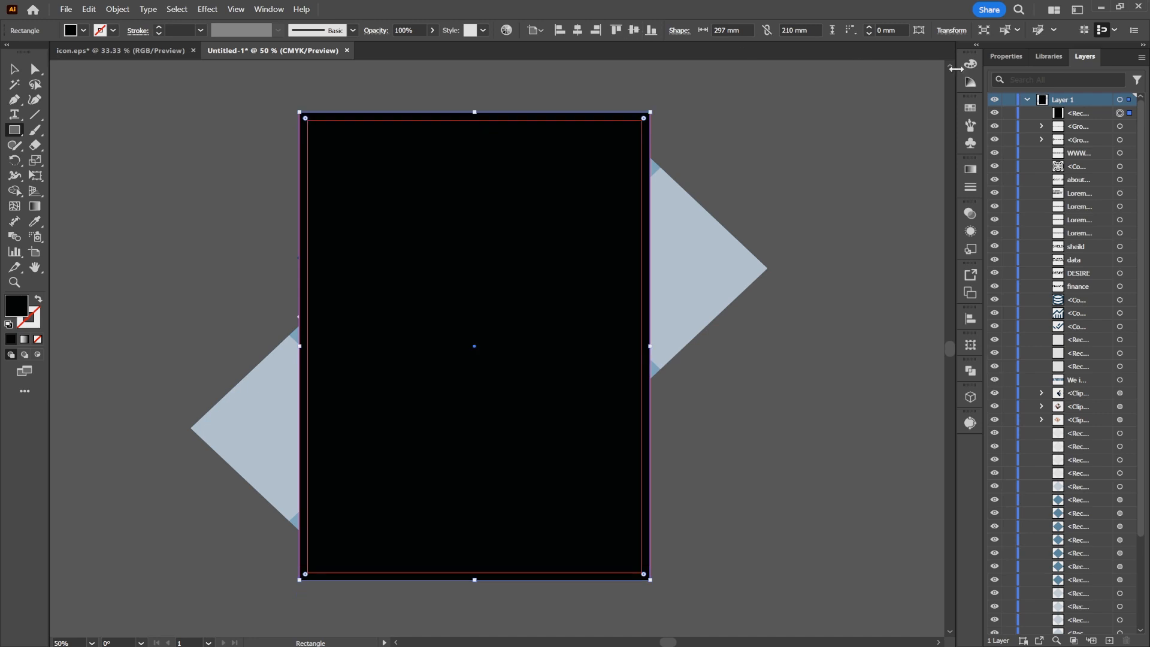
- Select all artwork in Layer 1 and make a clipping mask with the page-sized rectangle
click(1124, 102)
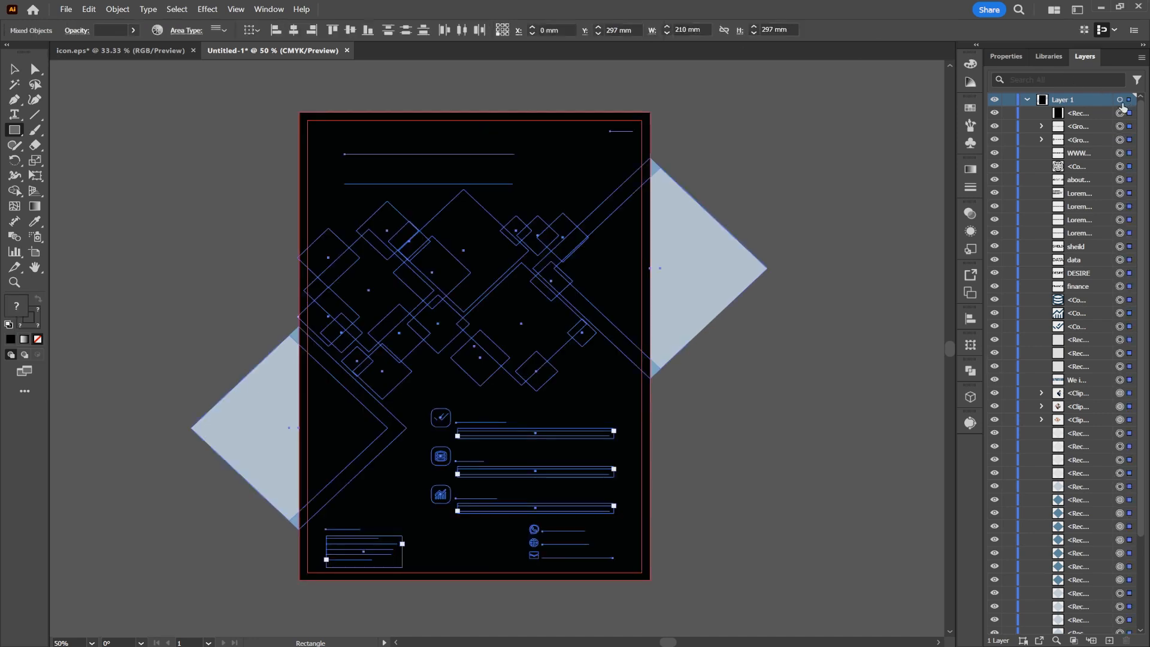
right_click(540, 198)
click(601, 412)
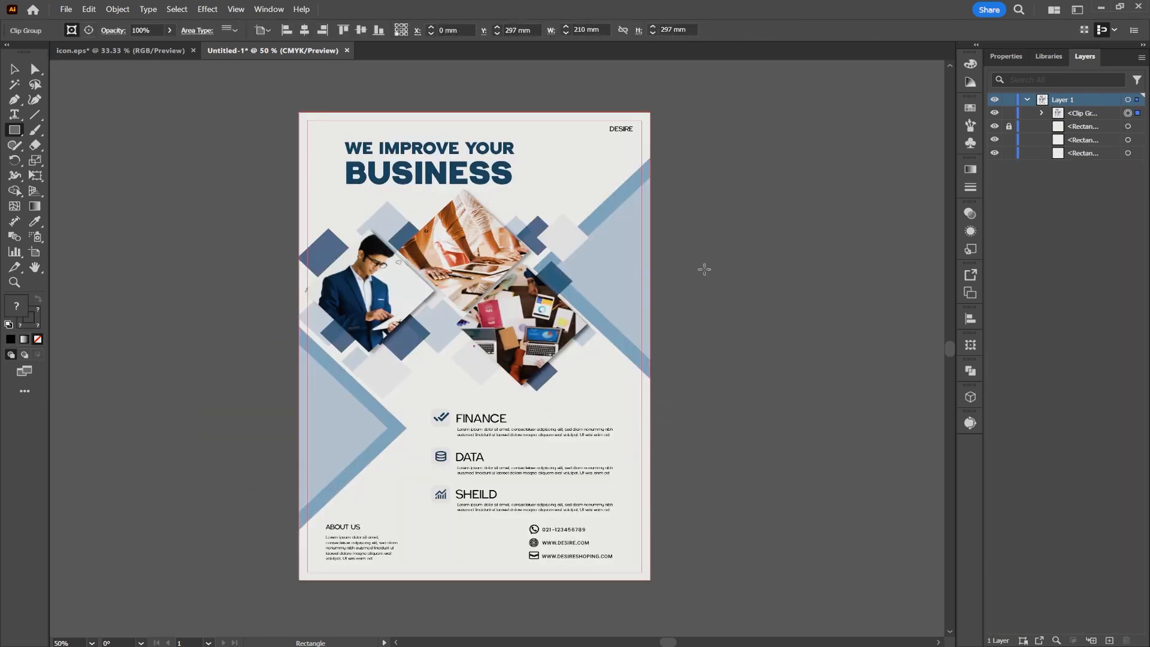
click(735, 247)
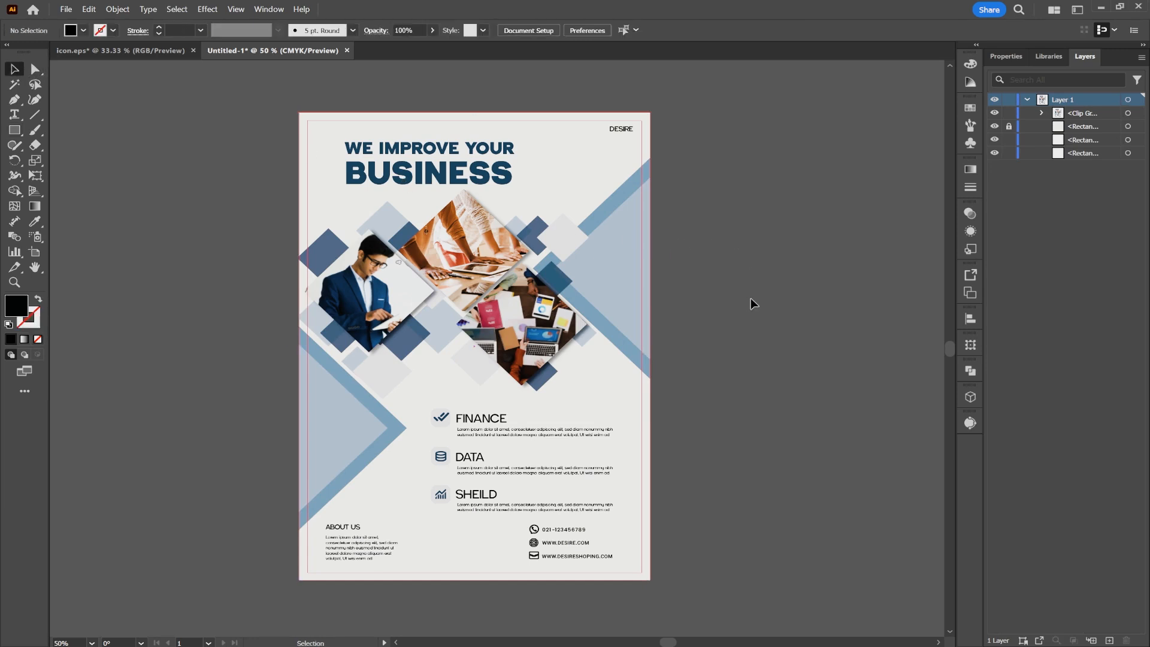
drag(752, 300, 648, 304)
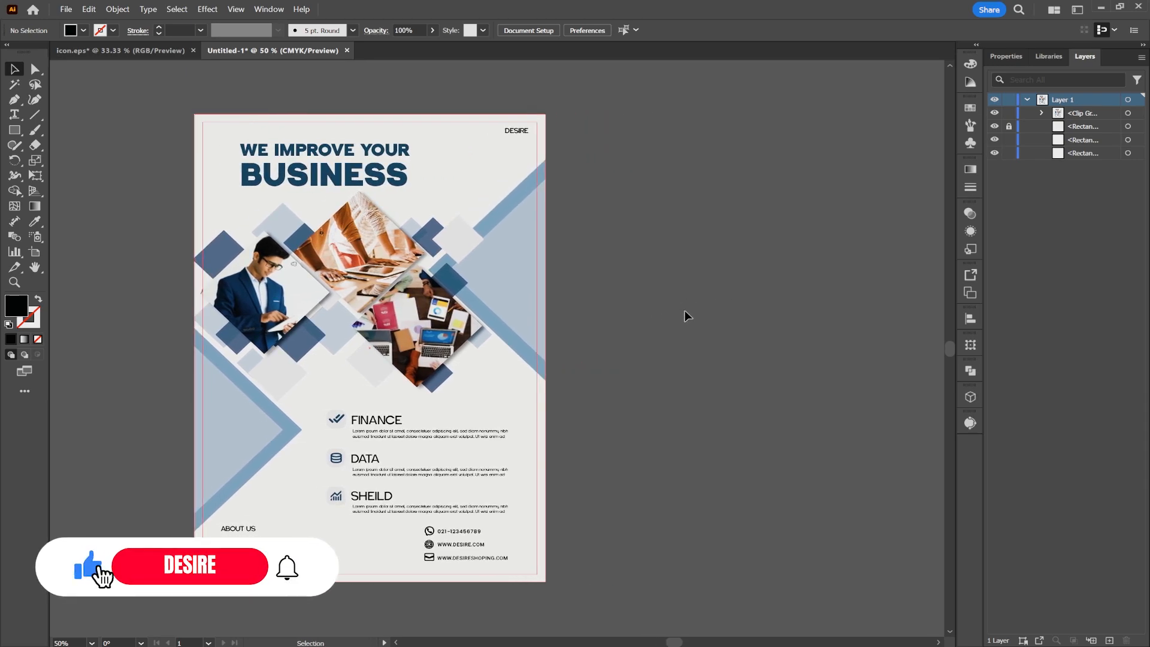